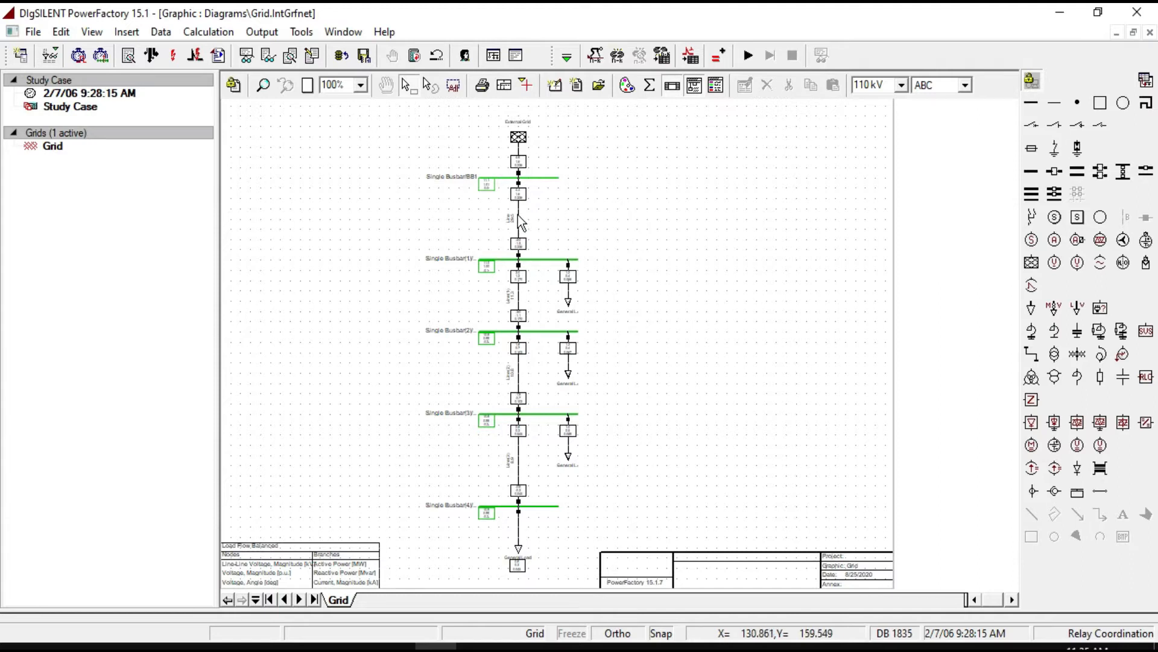
Step: Browse the relay library in the Data Manager down to the GE Alstom KCEG overcurrent relay series, then close it
{"action": "left_click", "coordinate": [520, 136]}
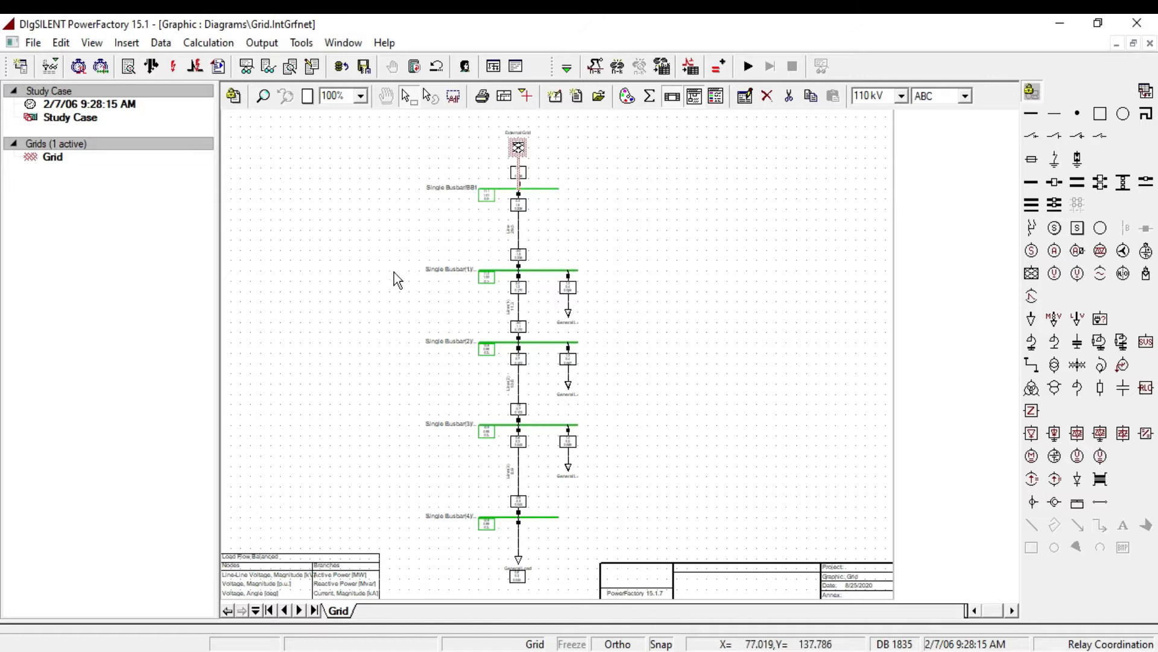
{"action": "left_click", "coordinate": [21, 68]}
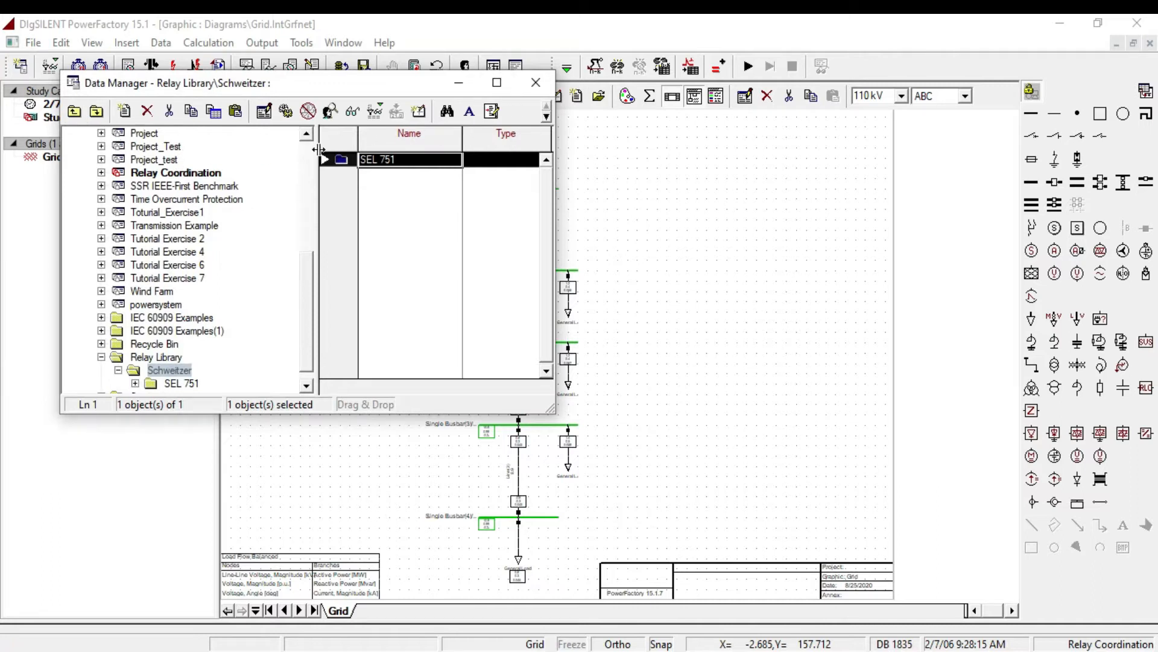
{"action": "scroll", "coordinate": [197, 278], "scroll_direction": "up", "scroll_amount": 6}
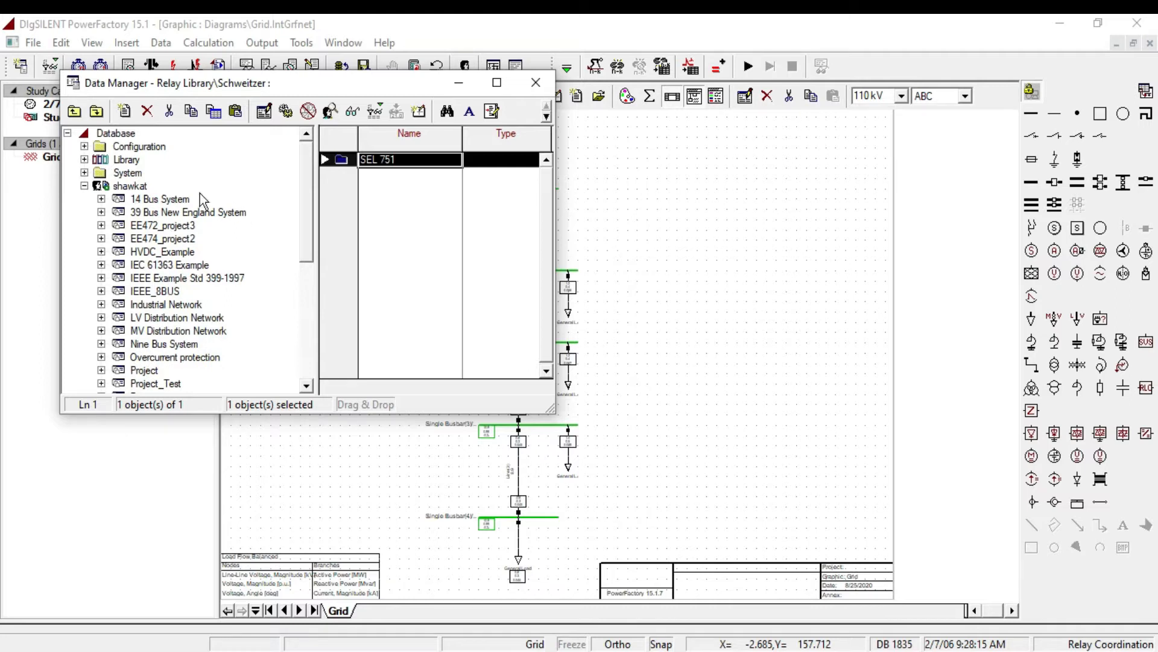
{"action": "left_click", "coordinate": [85, 159]}
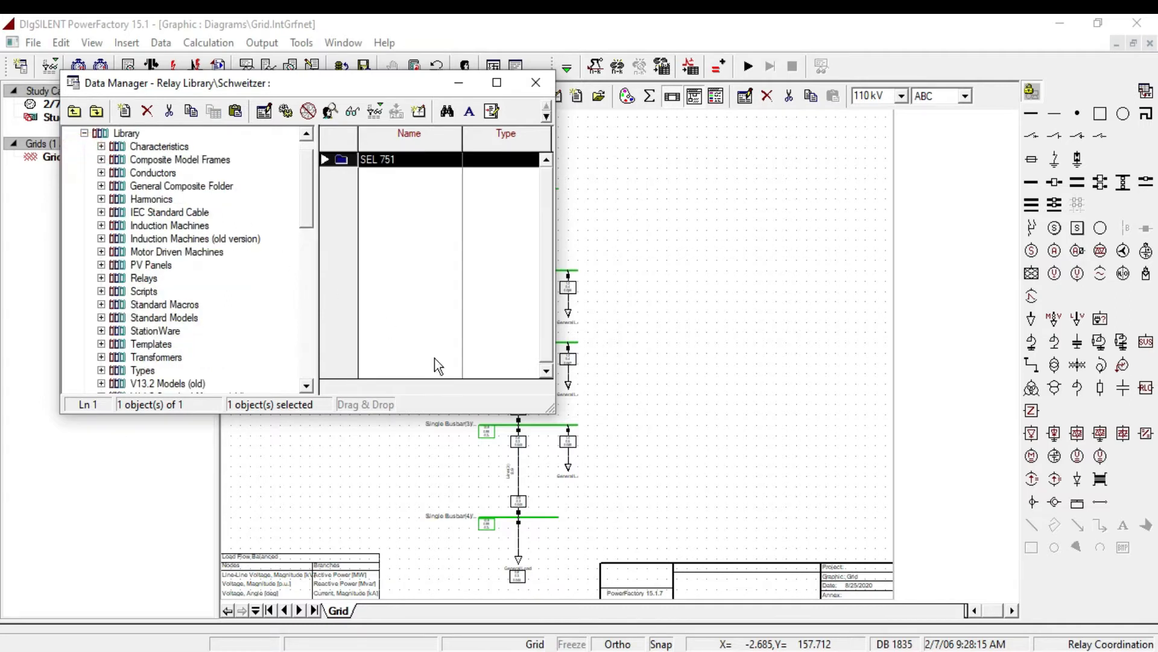
{"action": "left_click_drag", "start_coordinate": [547, 410], "coordinate": [627, 567]}
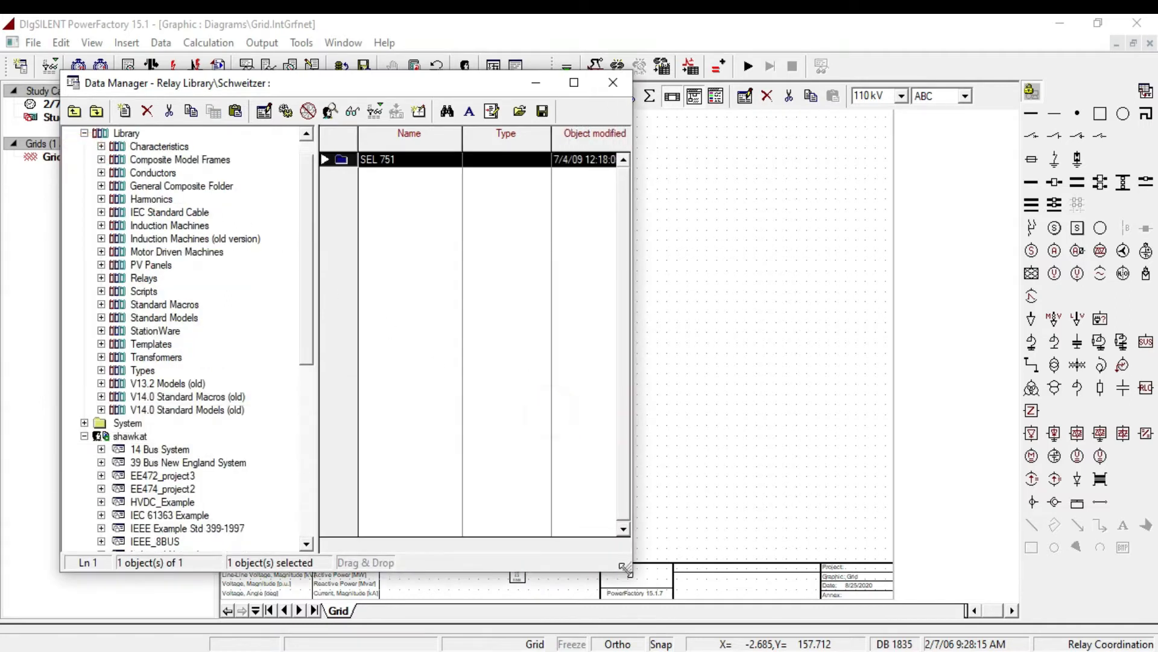
{"action": "left_click", "coordinate": [102, 279]}
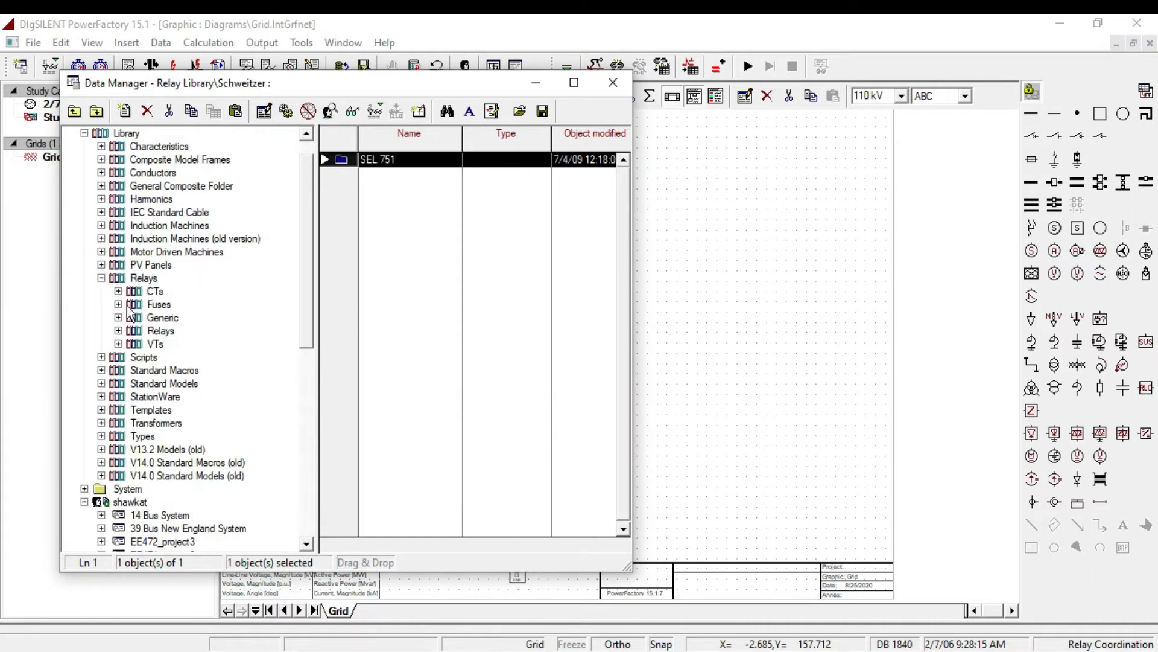
{"action": "left_click", "coordinate": [119, 331]}
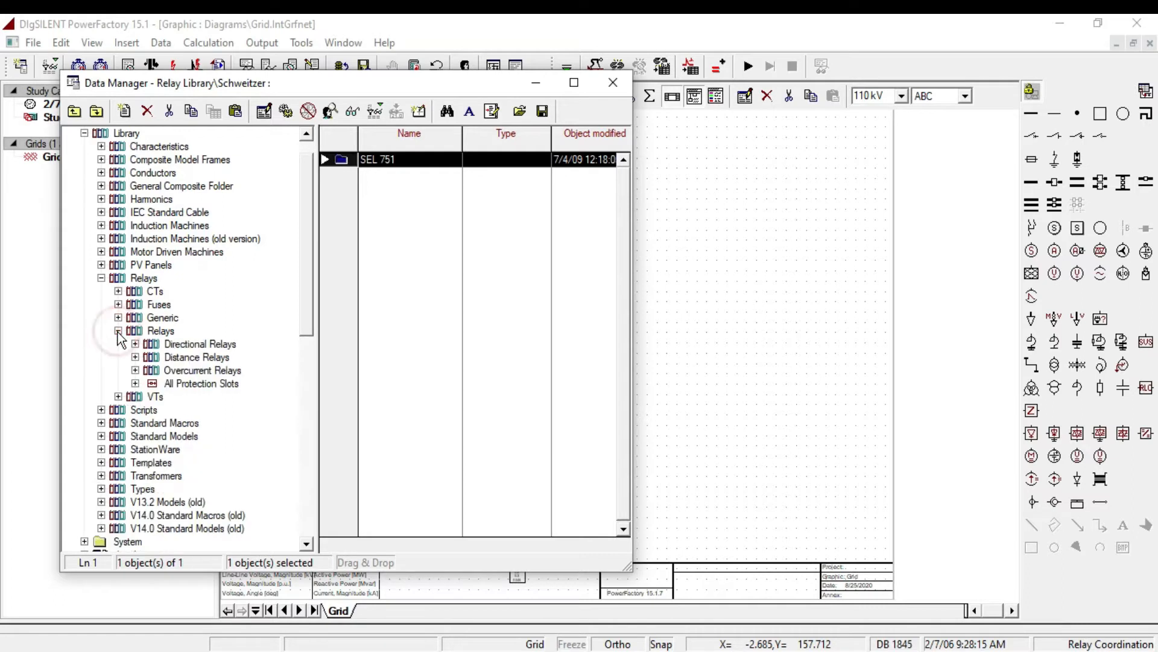
{"action": "left_click", "coordinate": [136, 369]}
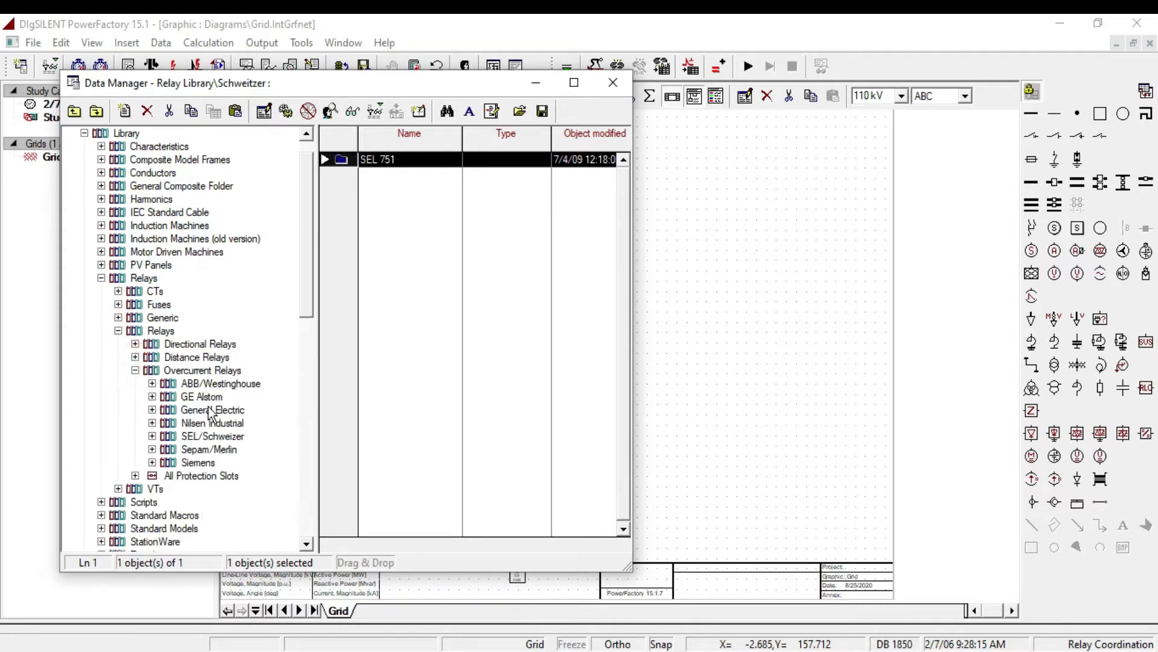
{"action": "left_click", "coordinate": [152, 397]}
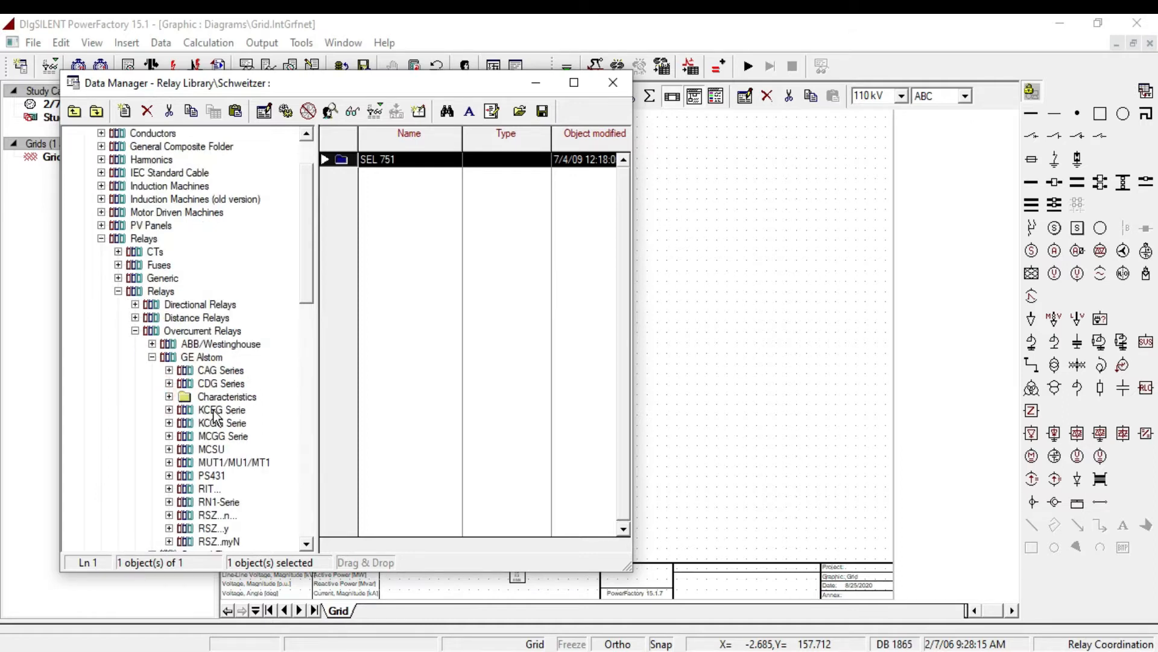
{"action": "left_click", "coordinate": [186, 410]}
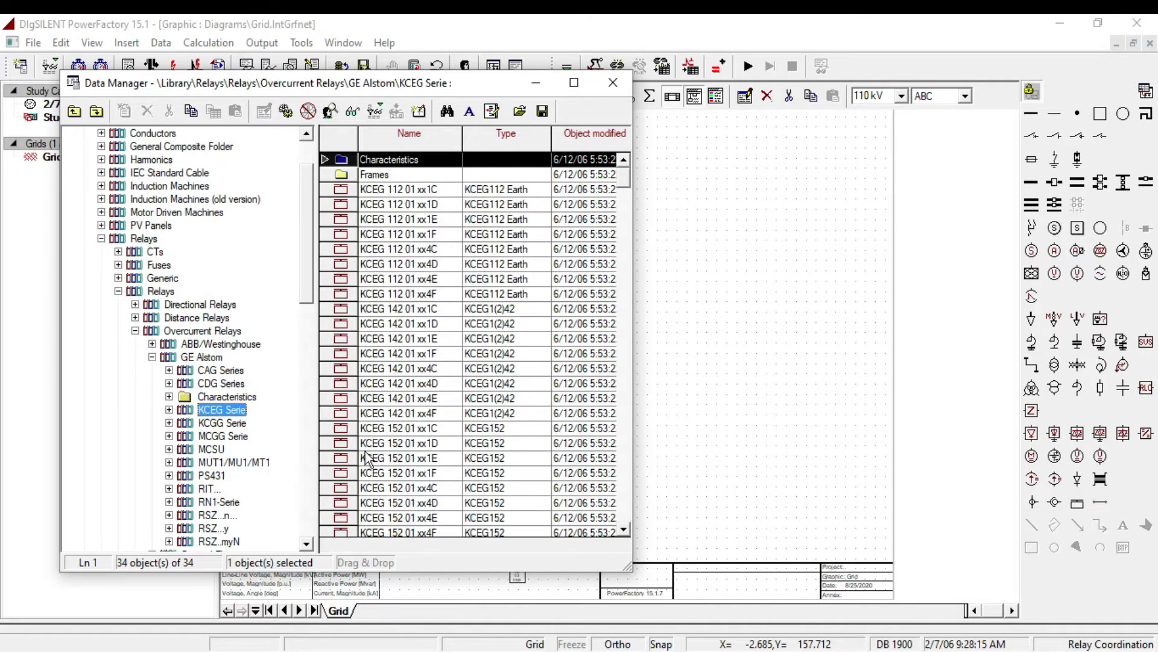
{"action": "scroll", "coordinate": [380, 434], "scroll_direction": "down", "scroll_amount": 5}
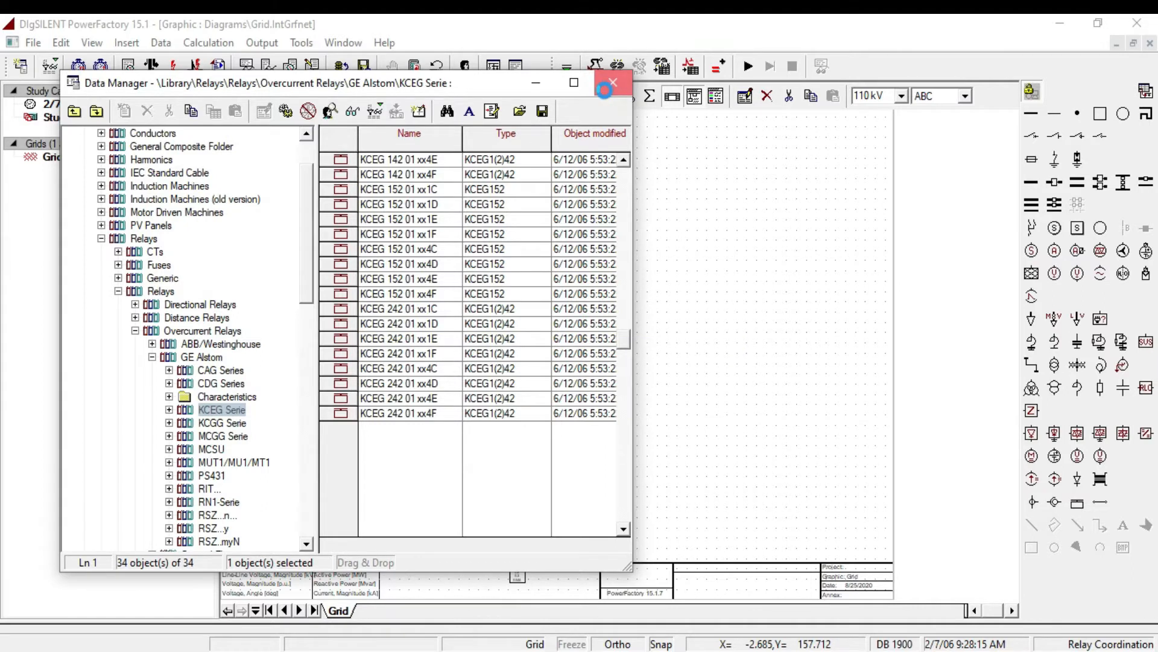
{"action": "left_click", "coordinate": [609, 90]}
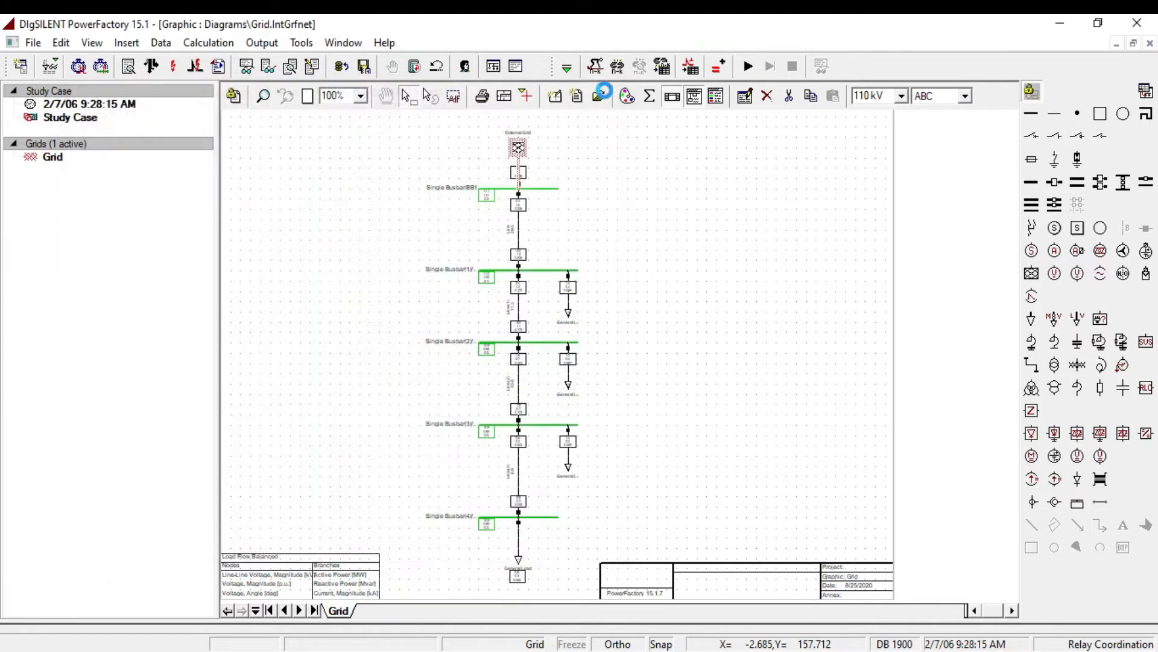
Step: Add a new current transformer device to the line cubicle at busbar BB1
{"action": "right_click", "coordinate": [521, 201]}
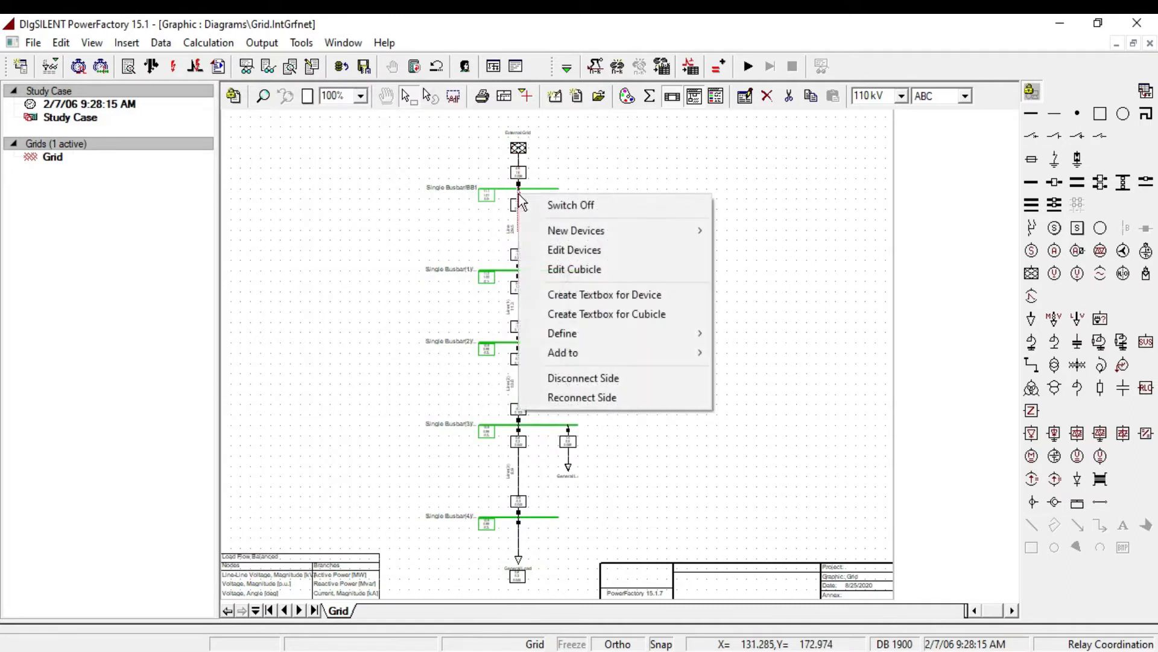
{"action": "left_click", "coordinate": [477, 236]}
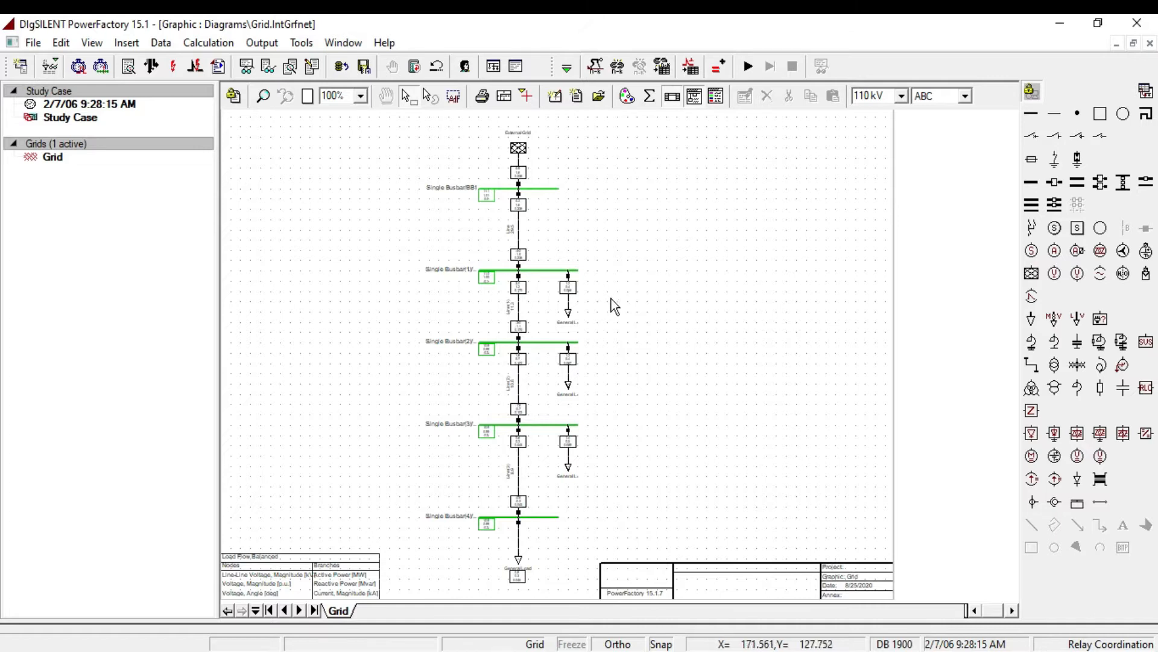
{"action": "right_click", "coordinate": [520, 199]}
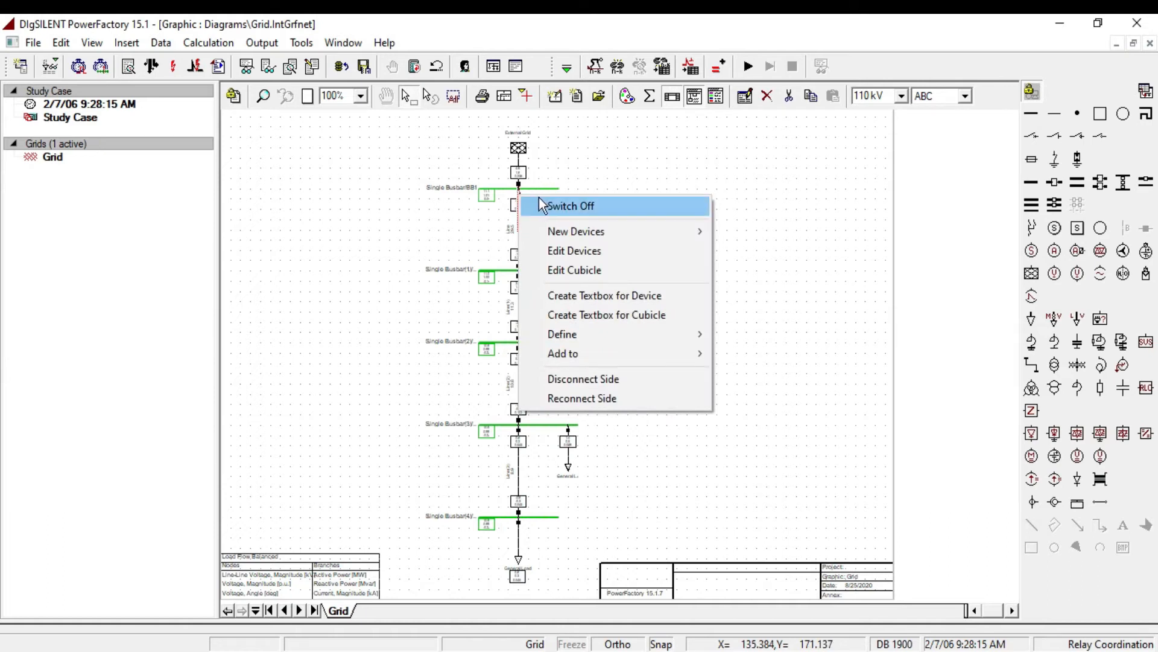
{"action": "mouse_move", "coordinate": [588, 232]}
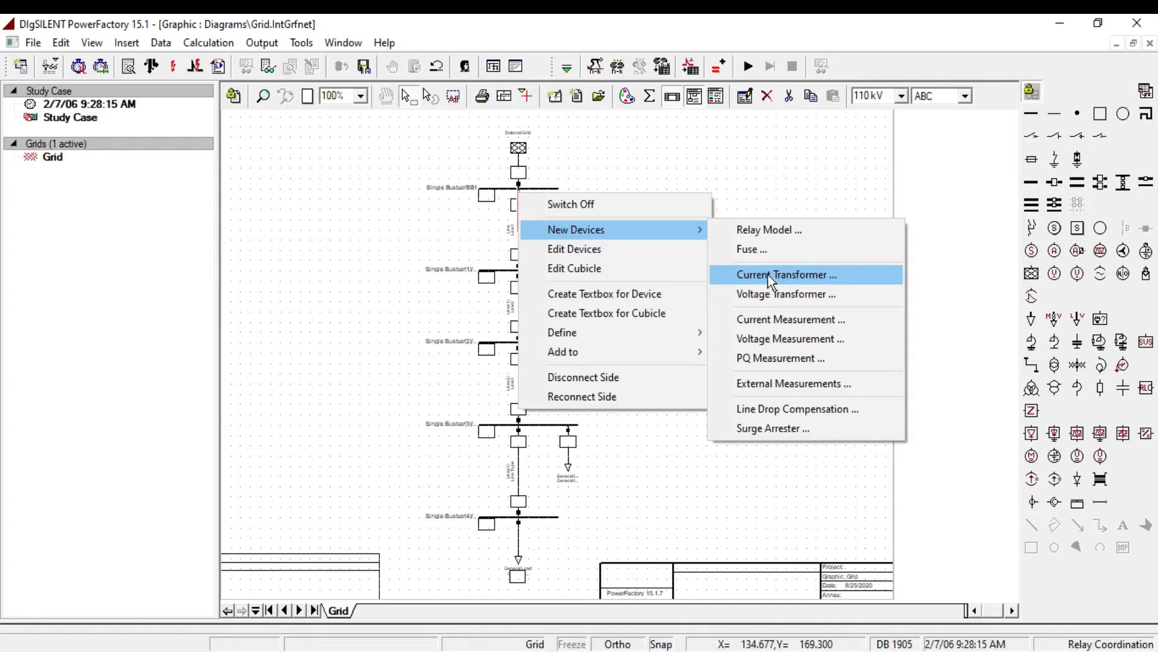
{"action": "left_click", "coordinate": [769, 275]}
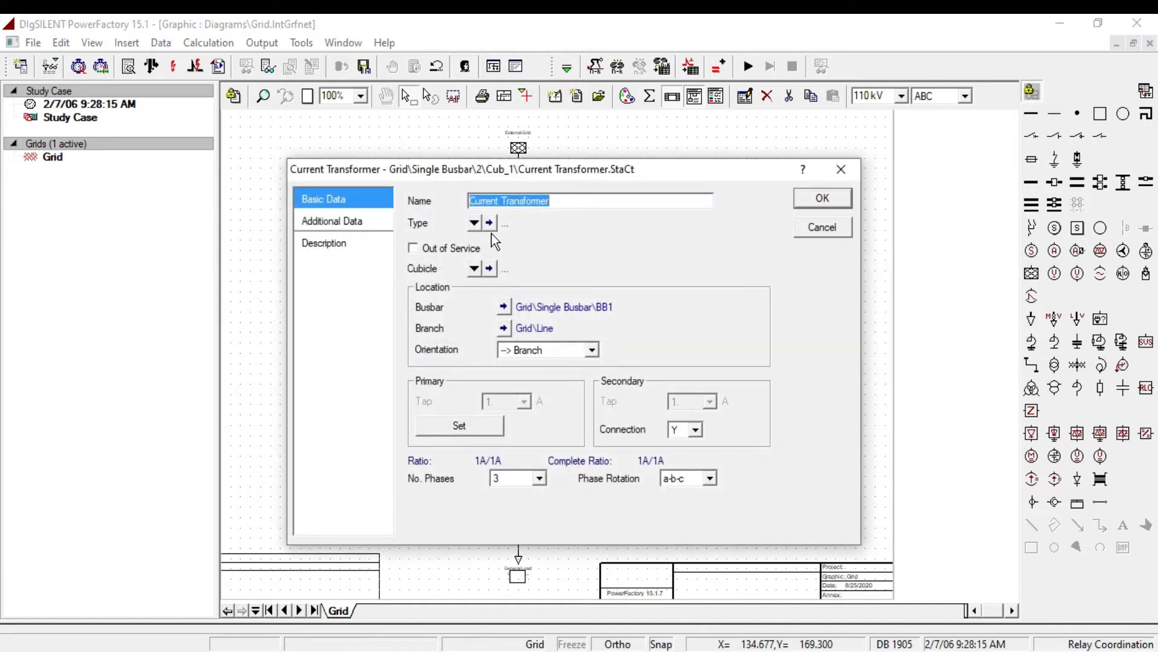
Step: Create a new project type CT1 with a 100 A primary tap and 1 A secondary tap, and confirm the transformer
{"action": "left_click", "coordinate": [474, 222]}
{"action": "left_click", "coordinate": [519, 287]}
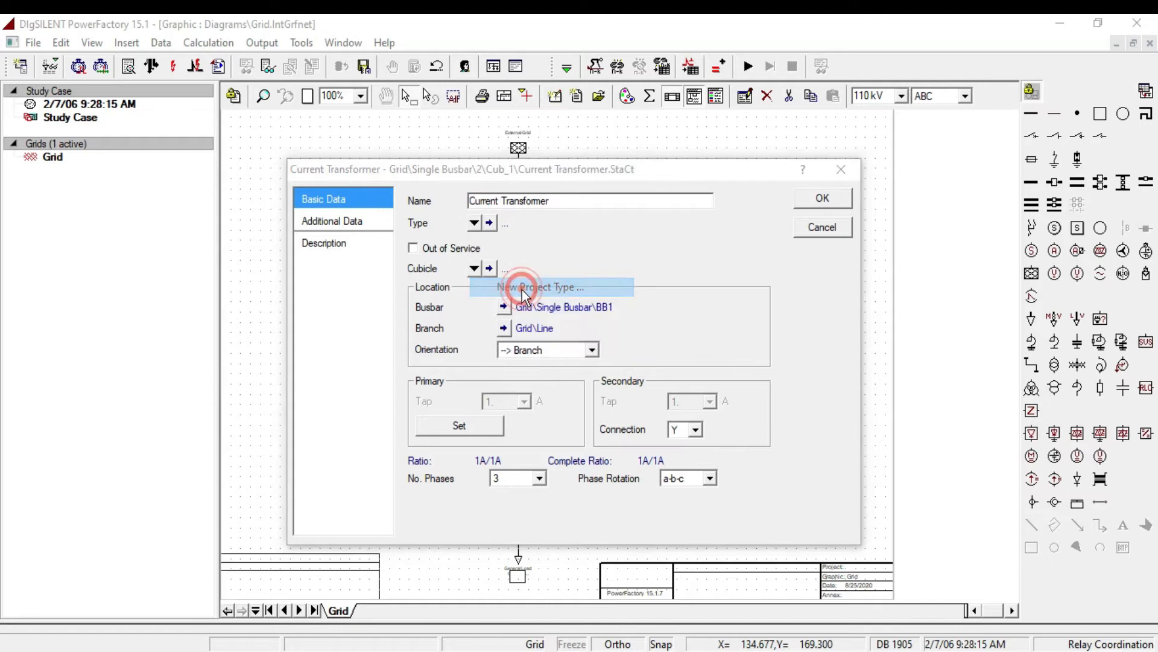
{"action": "type", "text": "CT1"}
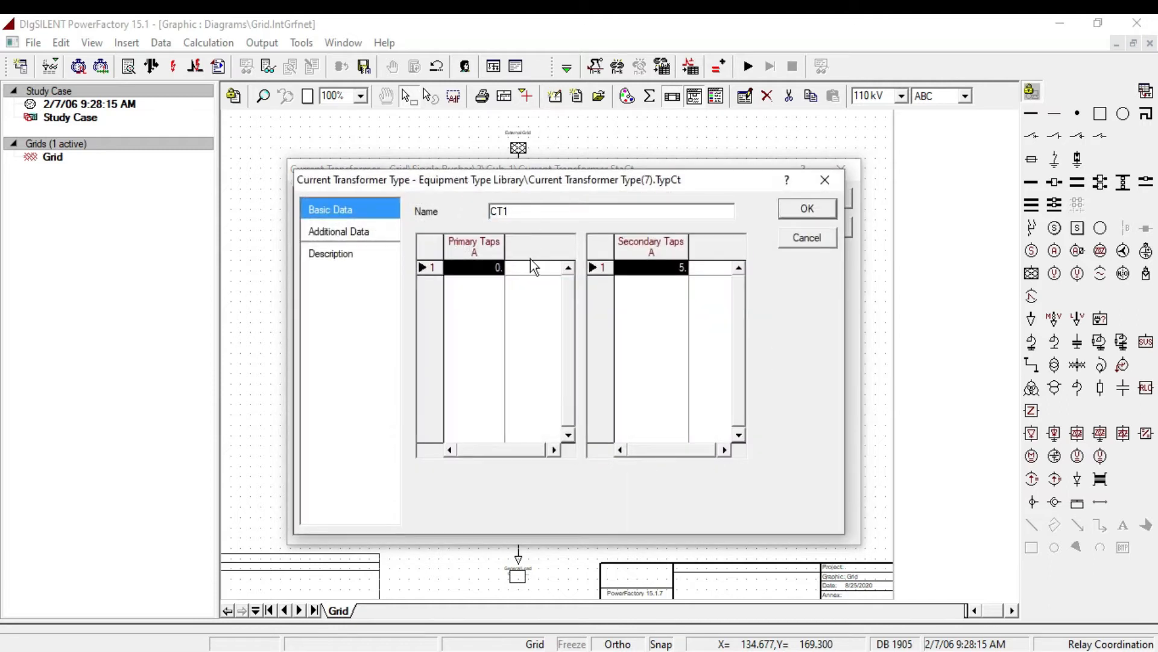
{"action": "left_click", "coordinate": [480, 268]}
{"action": "left_click", "coordinate": [483, 266]}
{"action": "type", "text": "100"}
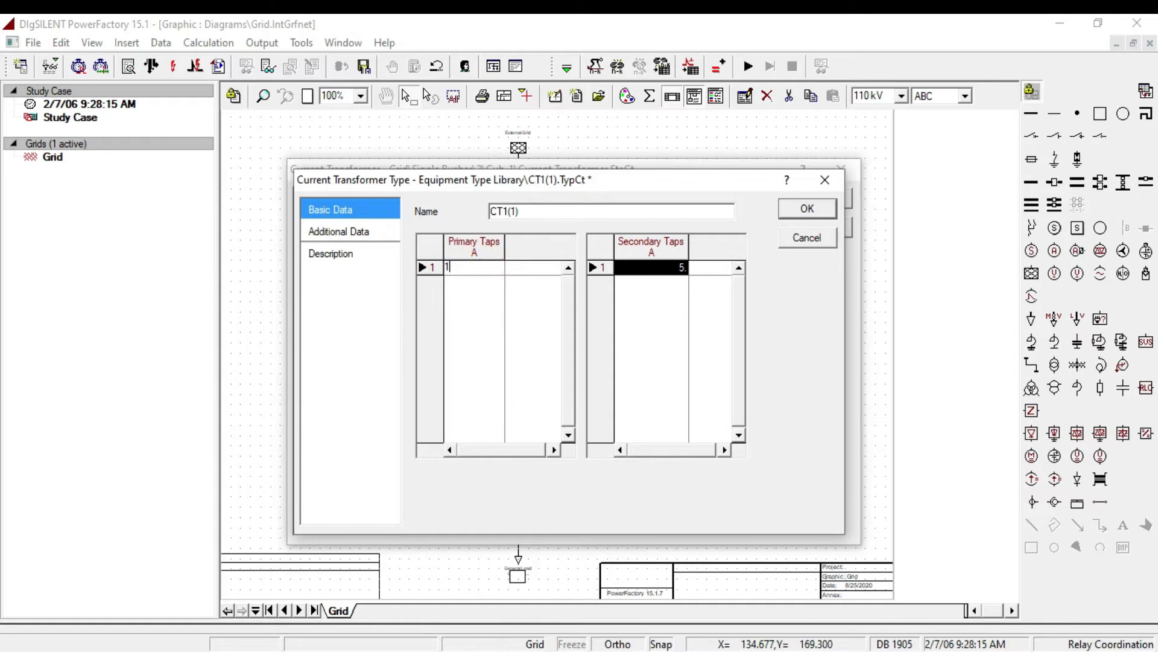
{"action": "left_click", "coordinate": [669, 270]}
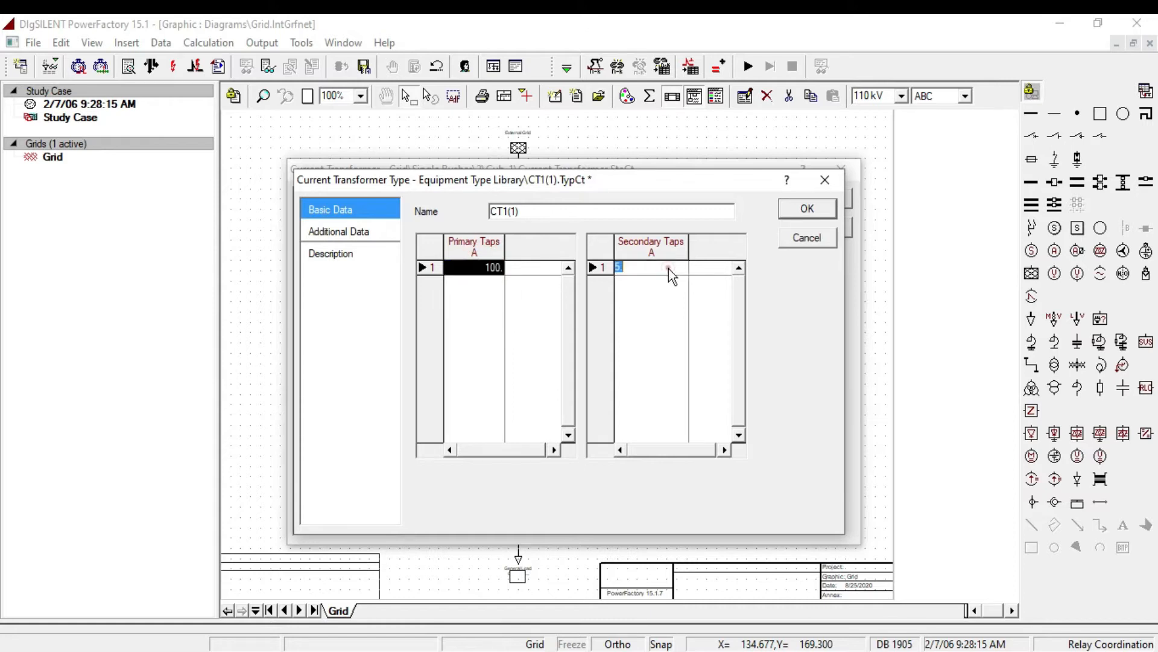
{"action": "type", "text": "1"}
{"action": "left_click", "coordinate": [816, 210]}
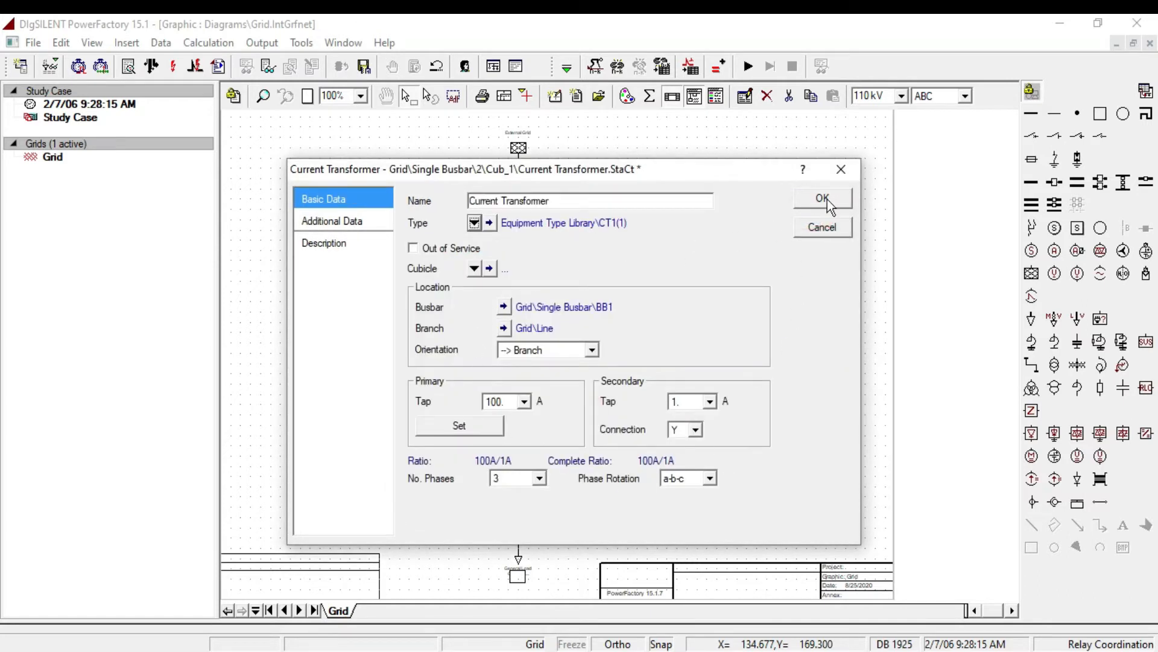
{"action": "left_click", "coordinate": [826, 208]}
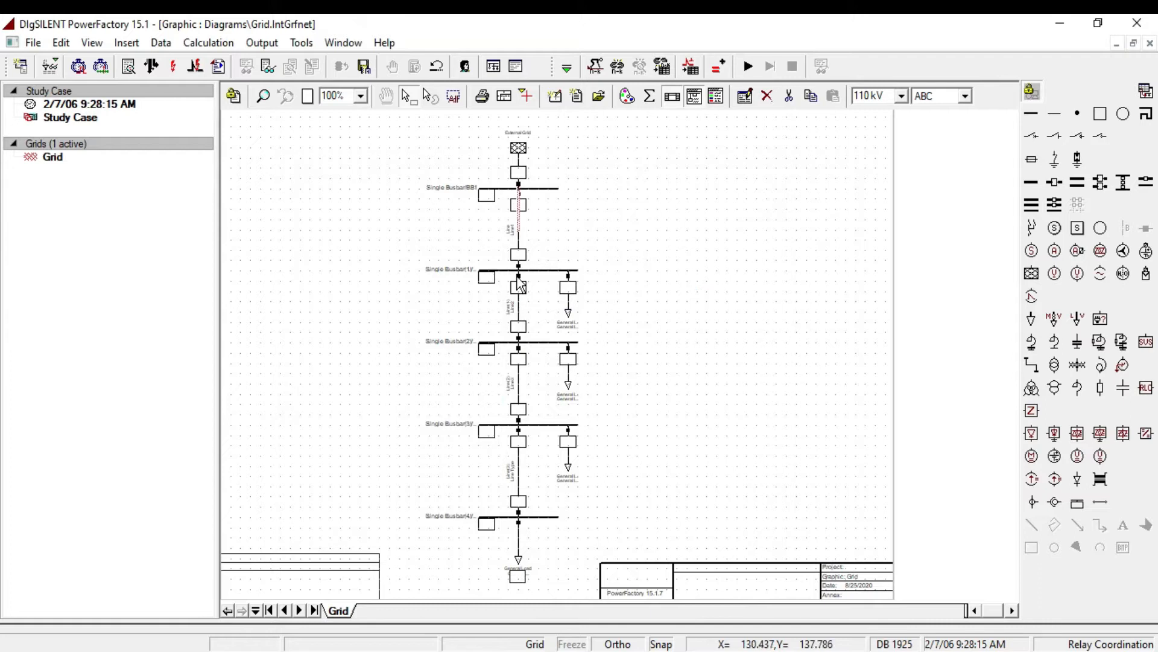
Step: Add a new current transformer device to the line cubicle at busbar BB2
{"action": "right_click", "coordinate": [519, 279]}
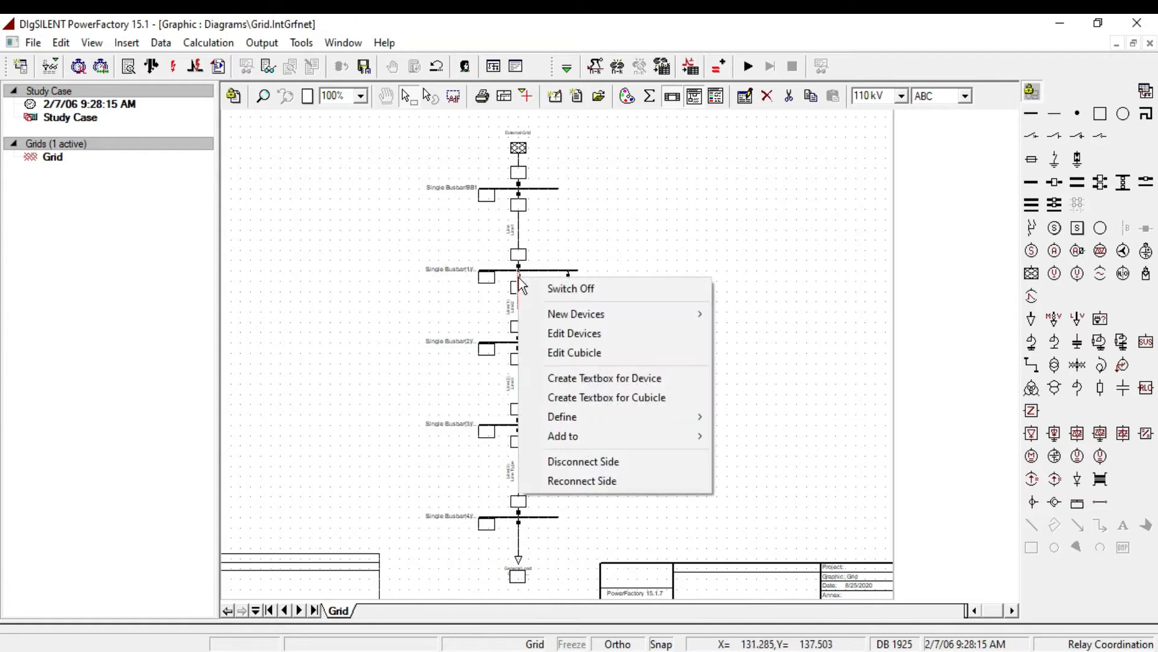
{"action": "mouse_move", "coordinate": [507, 313]}
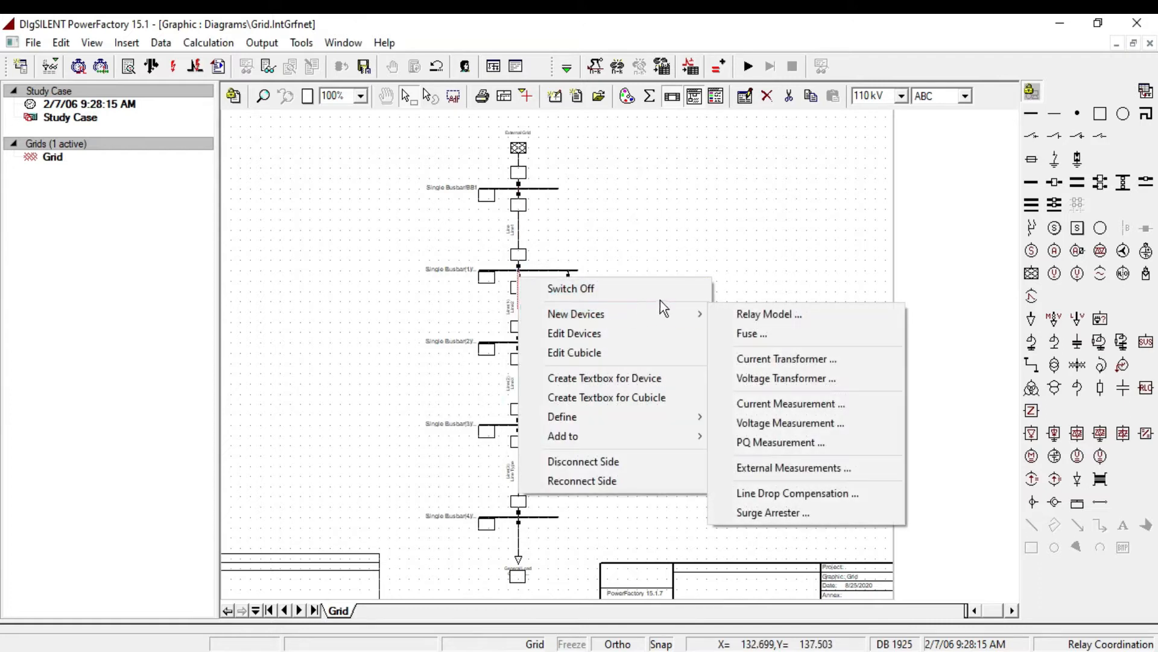
{"action": "left_click", "coordinate": [762, 358]}
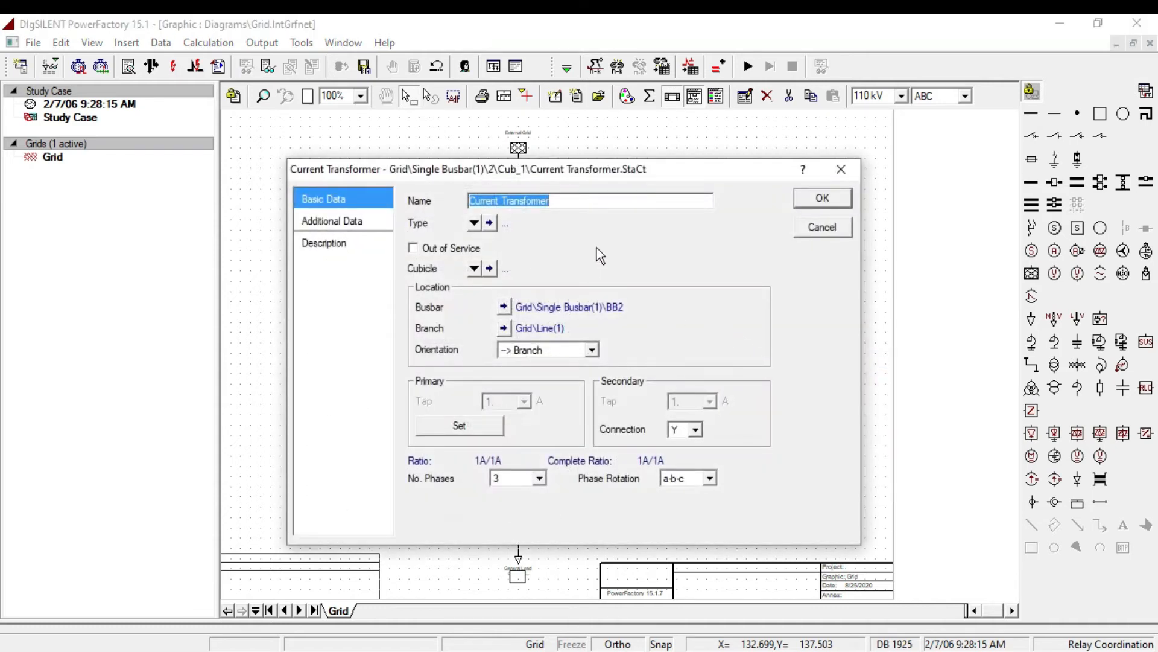
Step: Create a new project type CT2 with a 100 A primary tap and 1 A secondary tap, and confirm the transformer
{"action": "left_click", "coordinate": [474, 223]}
{"action": "left_click", "coordinate": [544, 286]}
{"action": "type", "text": "CT2100"}
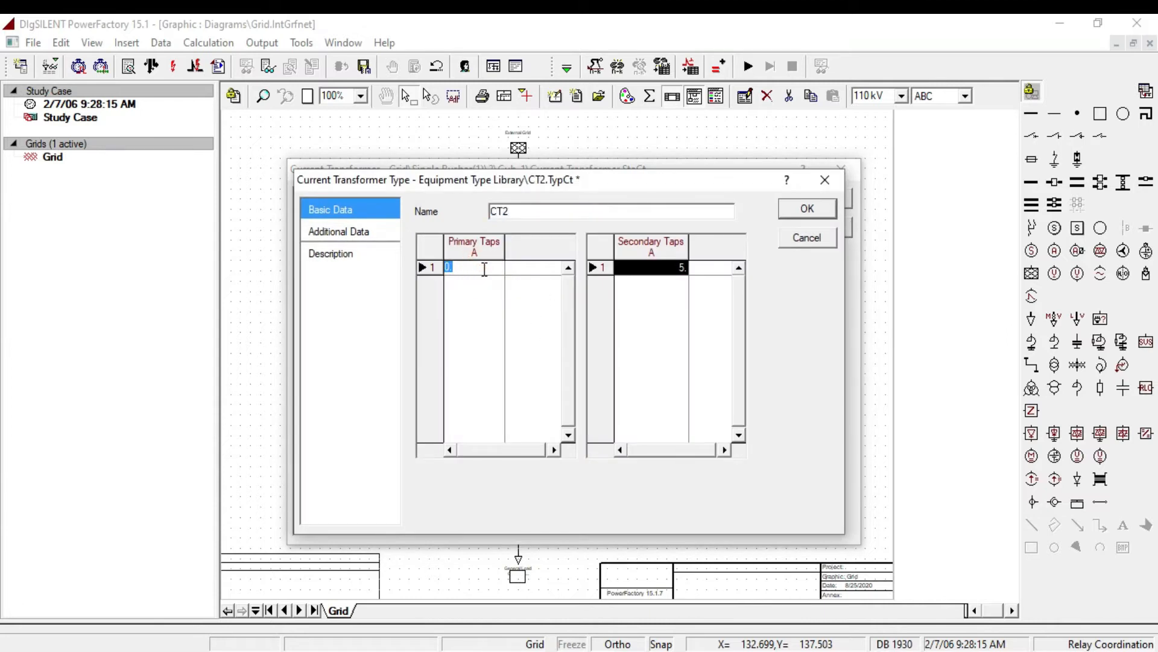
{"action": "left_click", "coordinate": [678, 267]}
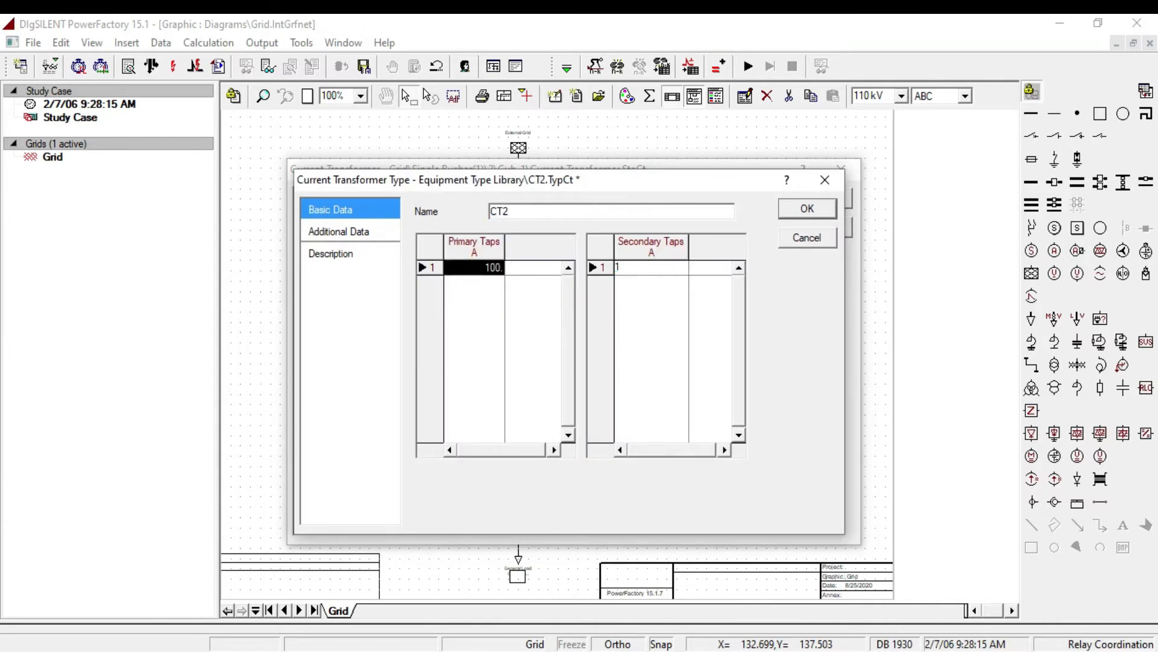
{"action": "left_click", "coordinate": [807, 208]}
{"action": "left_click", "coordinate": [823, 196]}
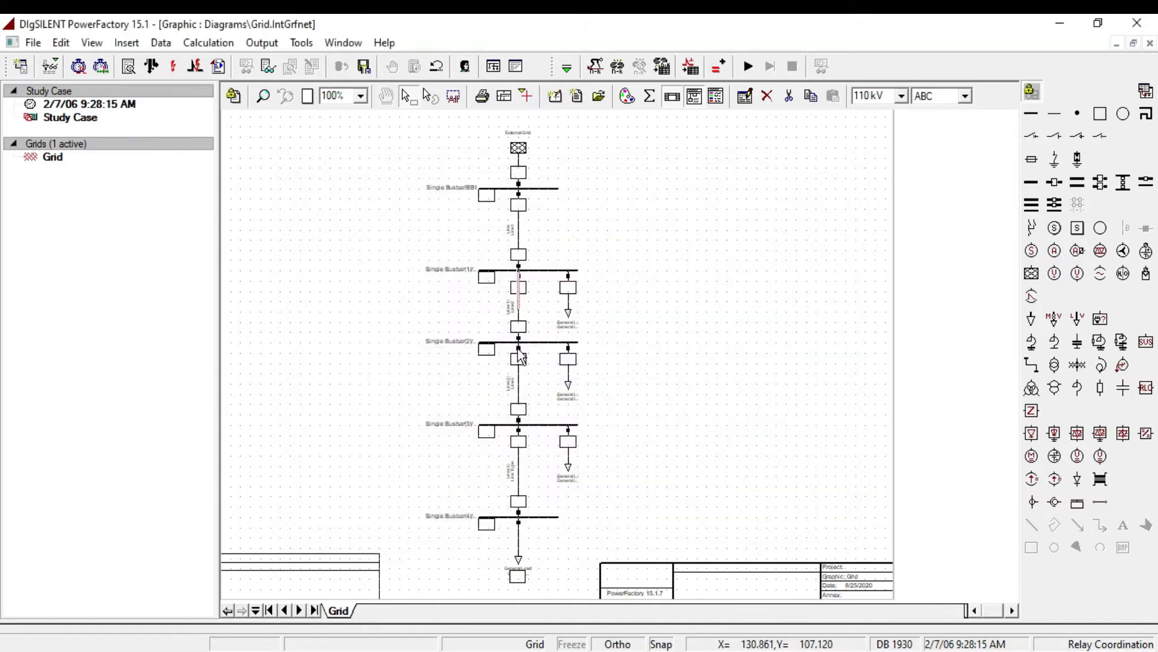
Step: Add a new current transformer device to the line cubicle at busbar BB3
{"action": "right_click", "coordinate": [518, 350]}
{"action": "mouse_move", "coordinate": [631, 386]}
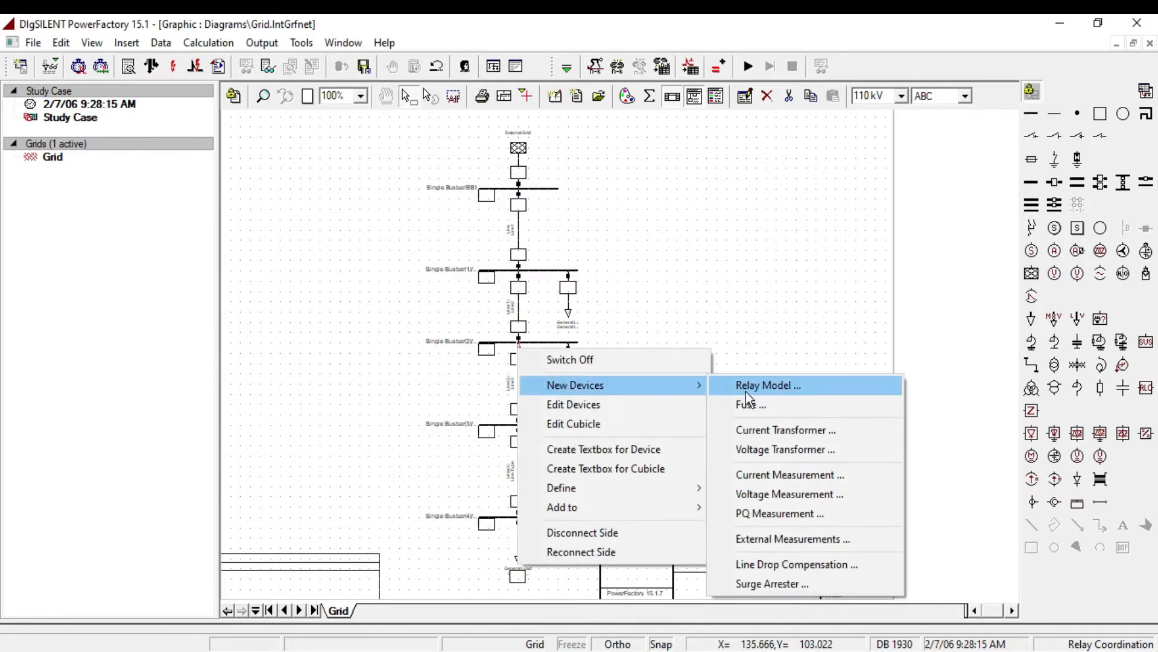
{"action": "left_click", "coordinate": [755, 428]}
Step: Create a new project type CT3 with a 100 A primary tap and 1 A secondary tap, and confirm the transformer
{"action": "left_click", "coordinate": [475, 223]}
{"action": "left_click", "coordinate": [531, 287]}
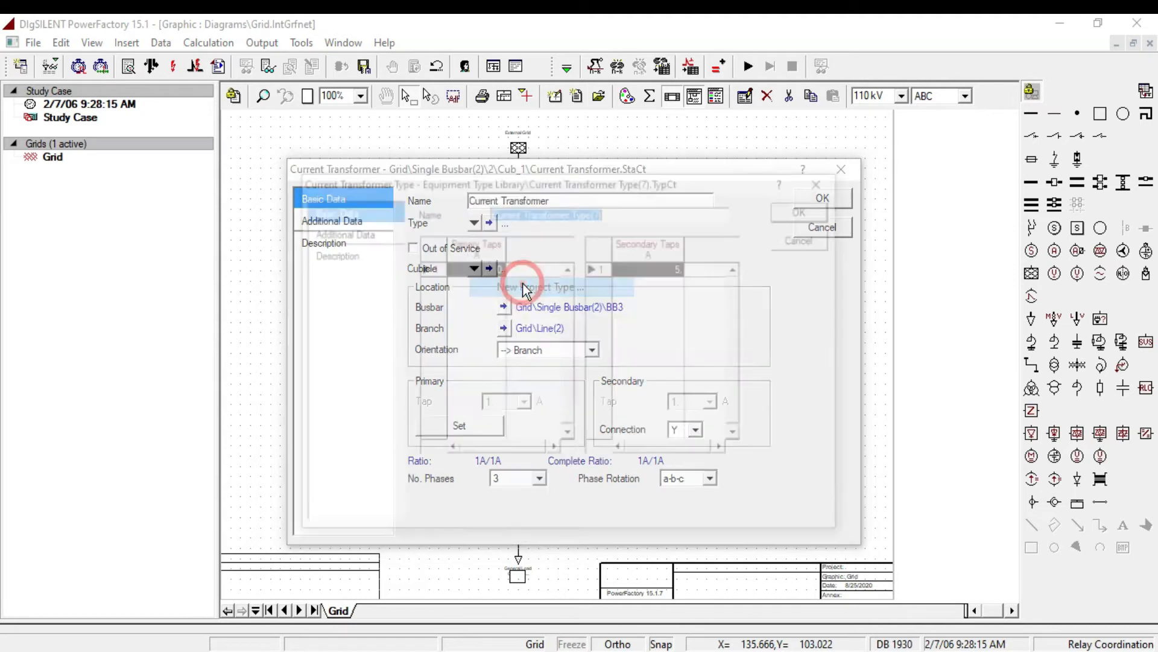
{"action": "type", "text": "CT3"}
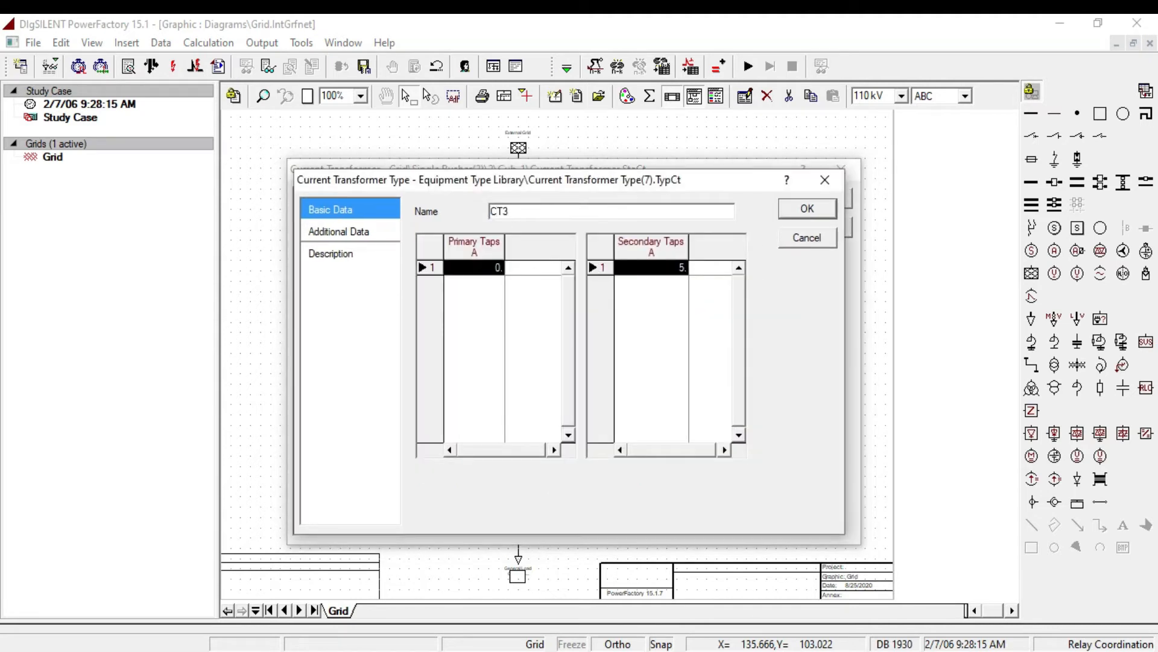
{"action": "left_click", "coordinate": [498, 267]}
{"action": "type", "text": "100"}
{"action": "left_click", "coordinate": [655, 267]}
{"action": "type", "text": "1"}
{"action": "left_click", "coordinate": [806, 209]}
{"action": "left_click", "coordinate": [821, 198]}
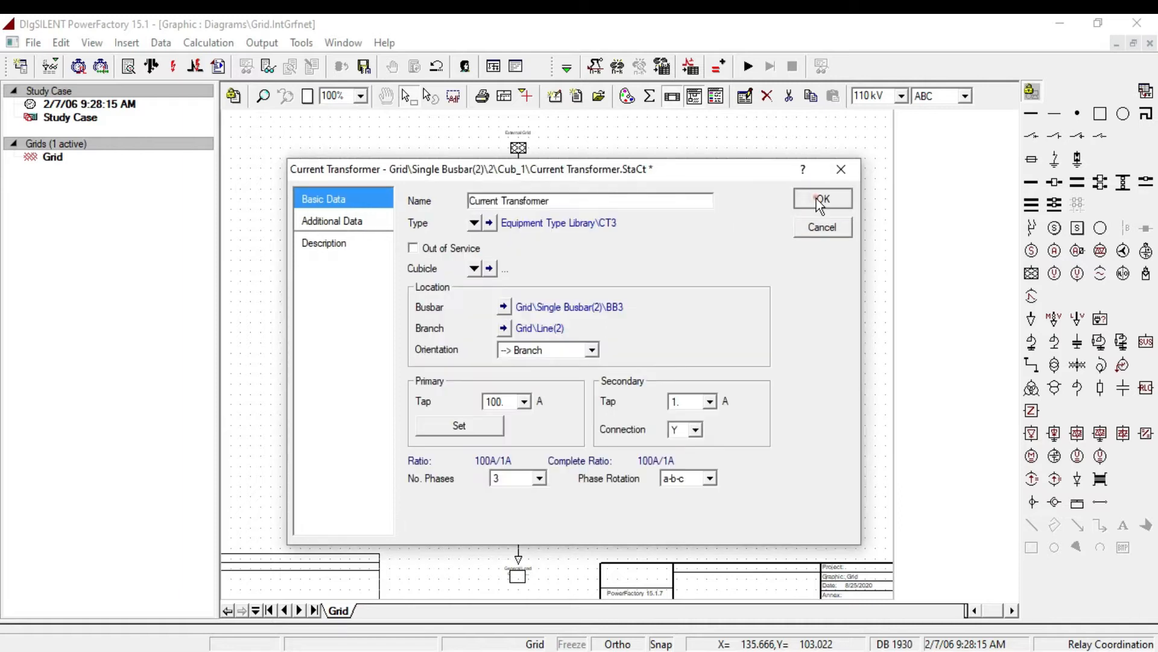
Step: Add a new current transformer device to the line cubicle at busbar BB4
{"action": "right_click", "coordinate": [520, 433]}
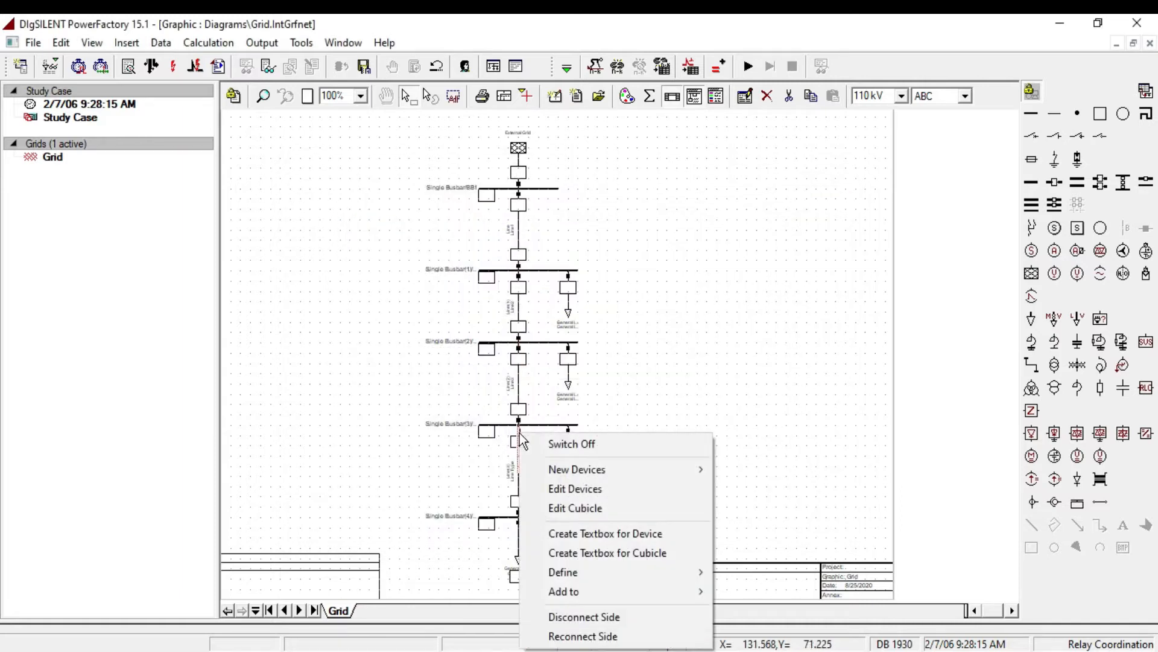
{"action": "mouse_move", "coordinate": [624, 469]}
{"action": "left_click", "coordinate": [770, 513]}
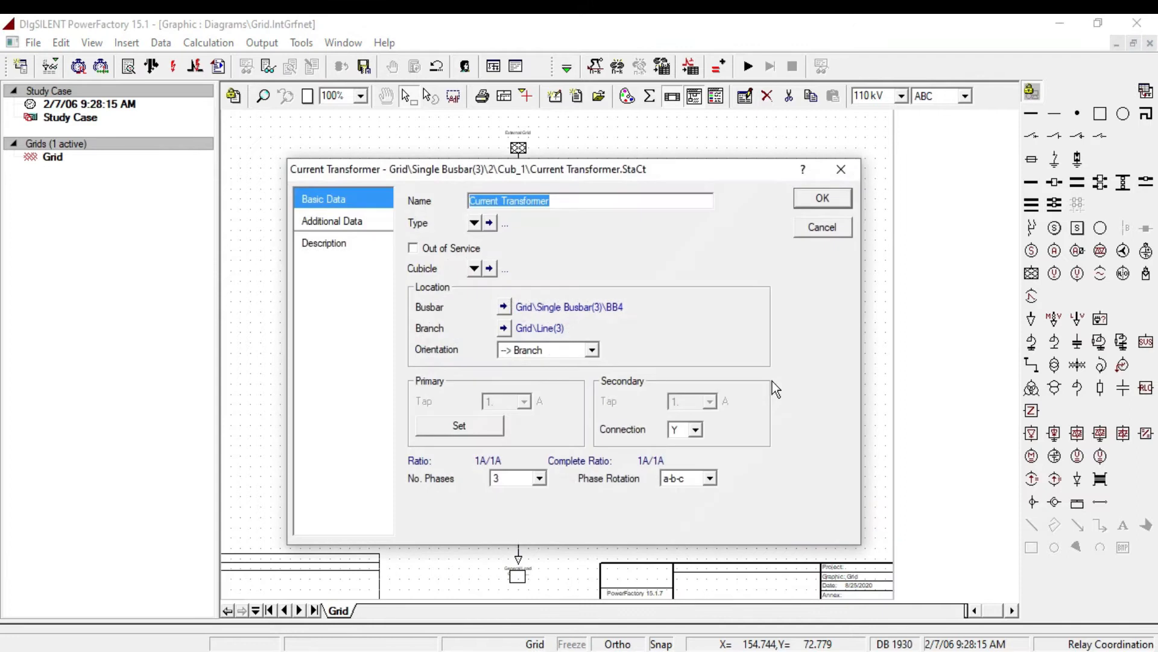
Step: Name the transformer CT4, create a new project type CT4 with a 100 A primary tap and 1 A secondary tap, and confirm
{"action": "type", "text": "CT4"}
{"action": "left_click", "coordinate": [474, 223]}
{"action": "left_click", "coordinate": [548, 290]}
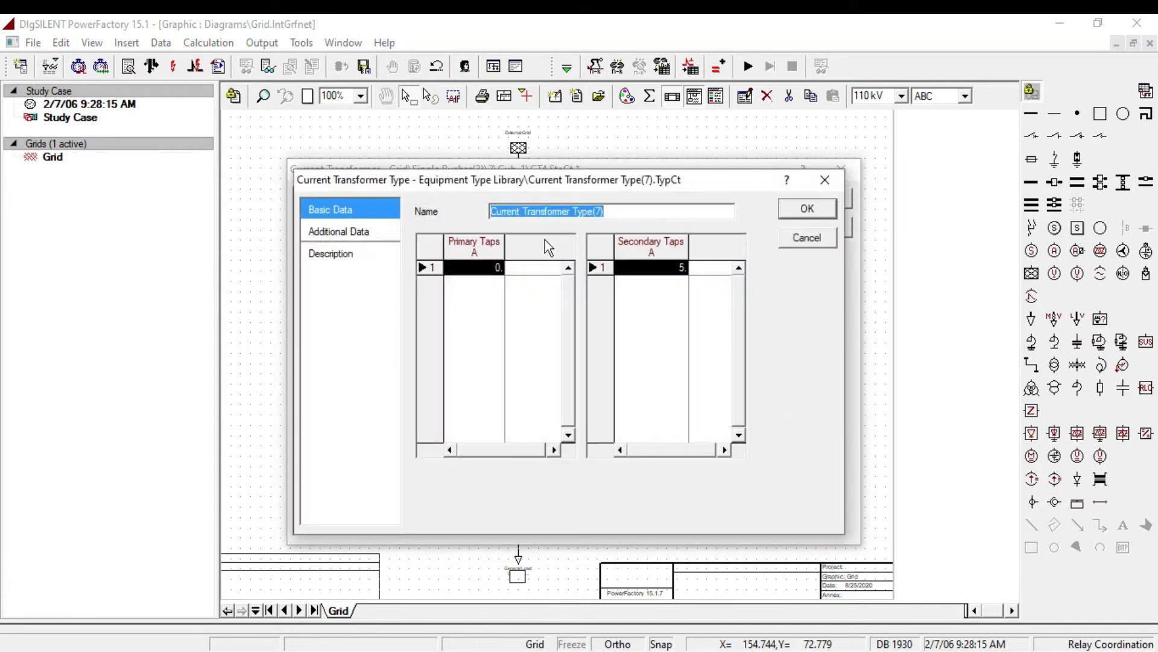
{"action": "type", "text": "CT4"}
{"action": "double_click", "coordinate": [483, 268]}
{"action": "type", "text": "100"}
{"action": "double_click", "coordinate": [650, 268]}
{"action": "type", "text": "1"}
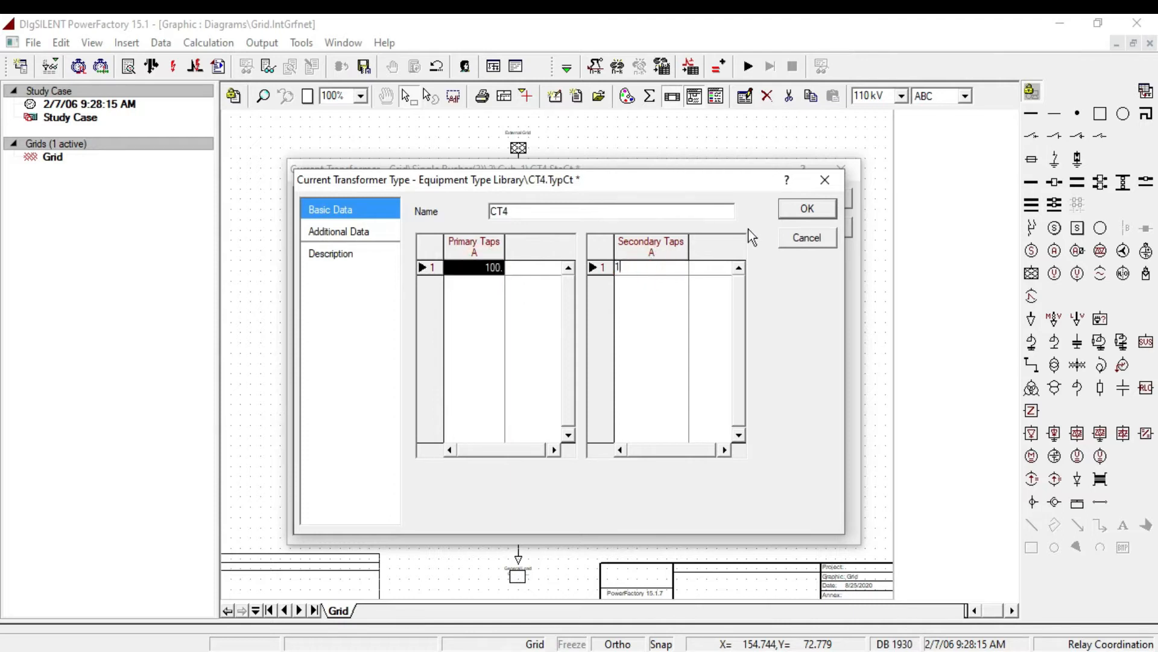
{"action": "left_click", "coordinate": [807, 208]}
{"action": "left_click", "coordinate": [821, 200]}
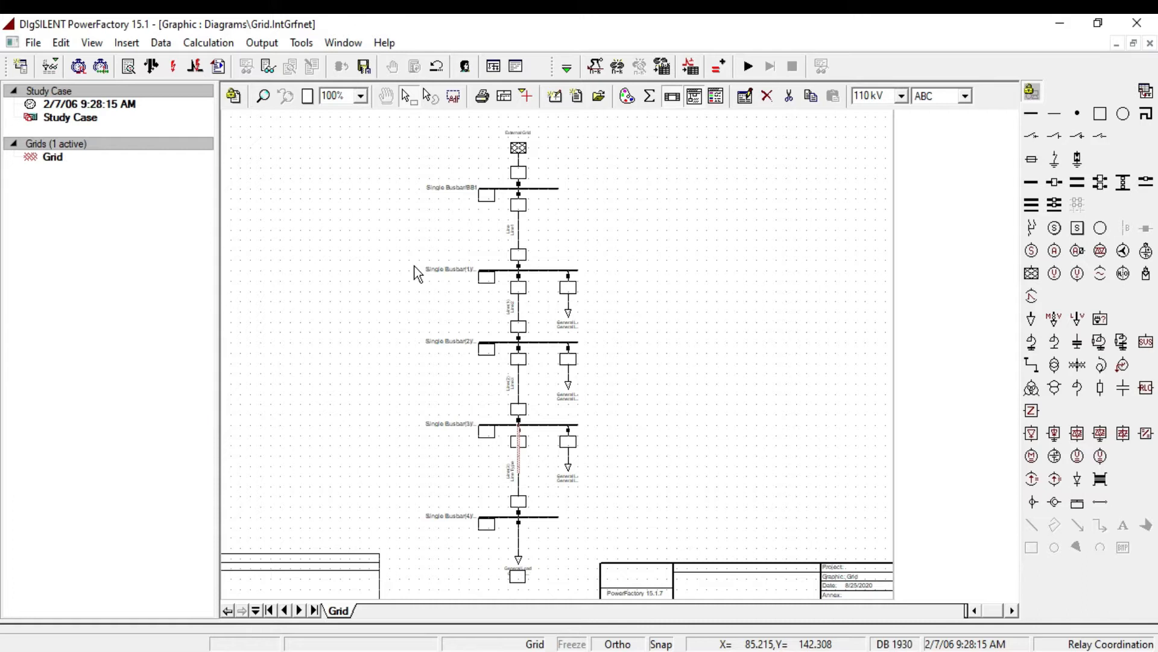
Step: Add a new relay model to the line cubicle at busbar BB1
{"action": "right_click", "coordinate": [521, 199]}
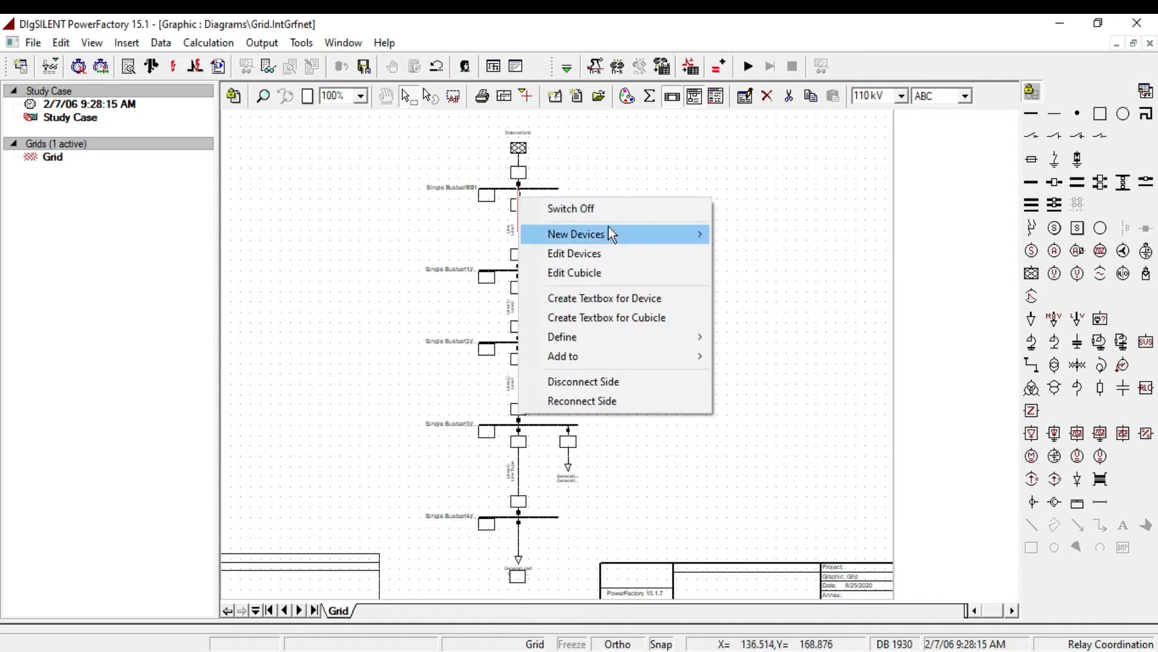
{"action": "mouse_move", "coordinate": [666, 244]}
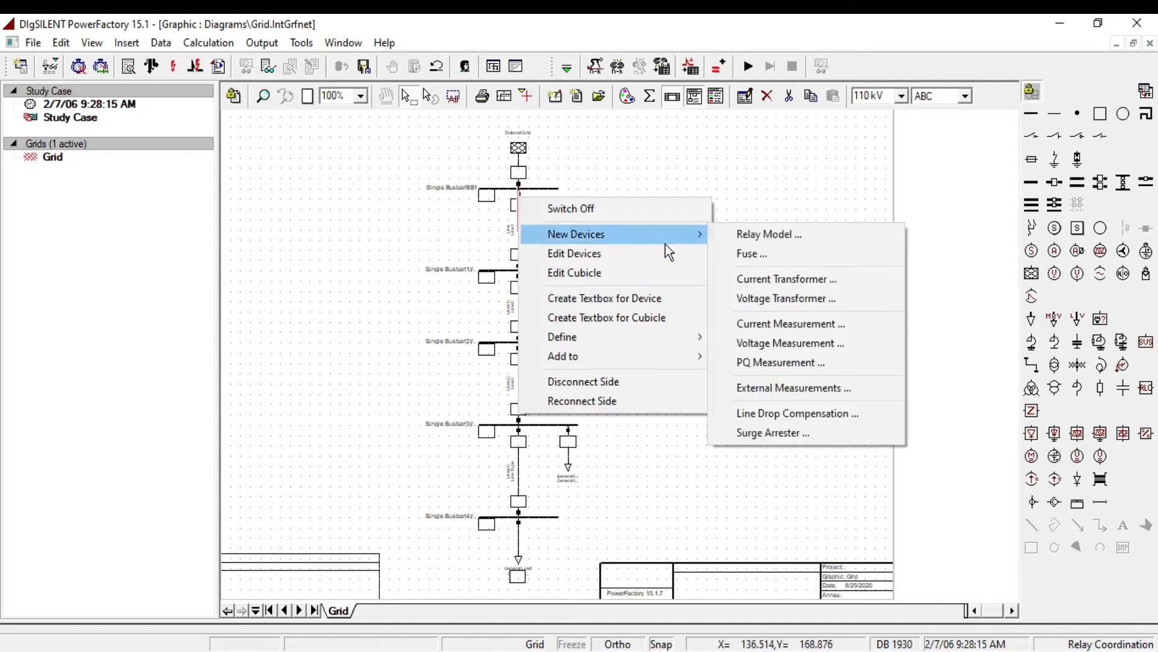
{"action": "left_click", "coordinate": [759, 236]}
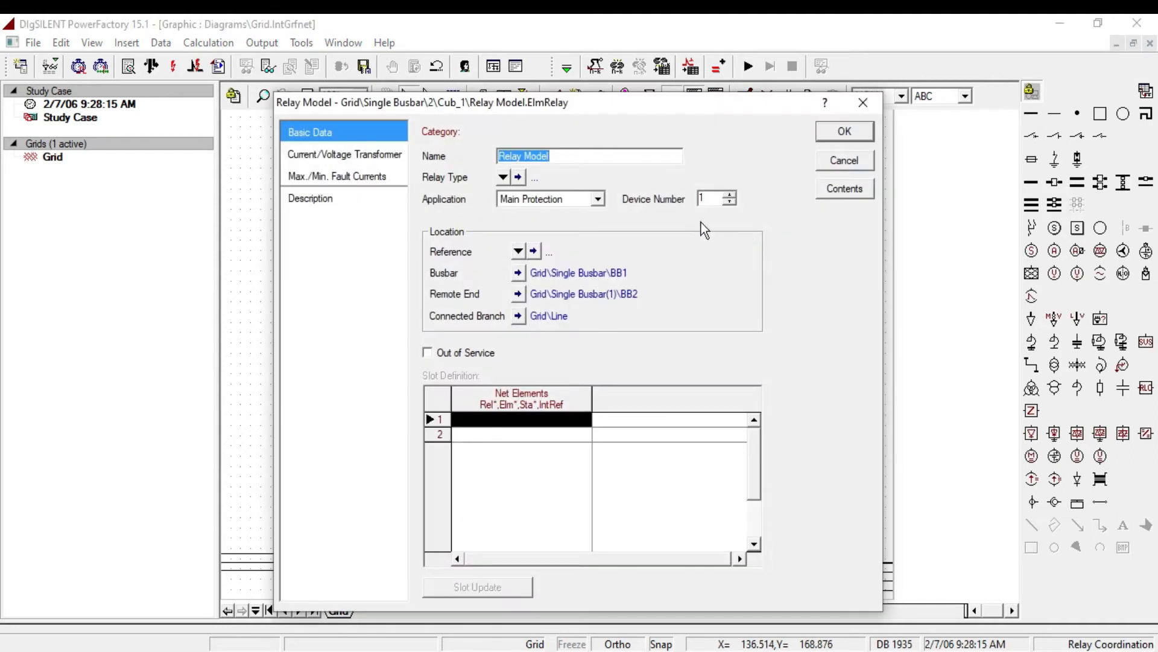
Step: Assign the global relay type KCGG142-1A from the GE Alstom KCGG Serie overcurrent relay library
{"action": "left_click", "coordinate": [504, 177]}
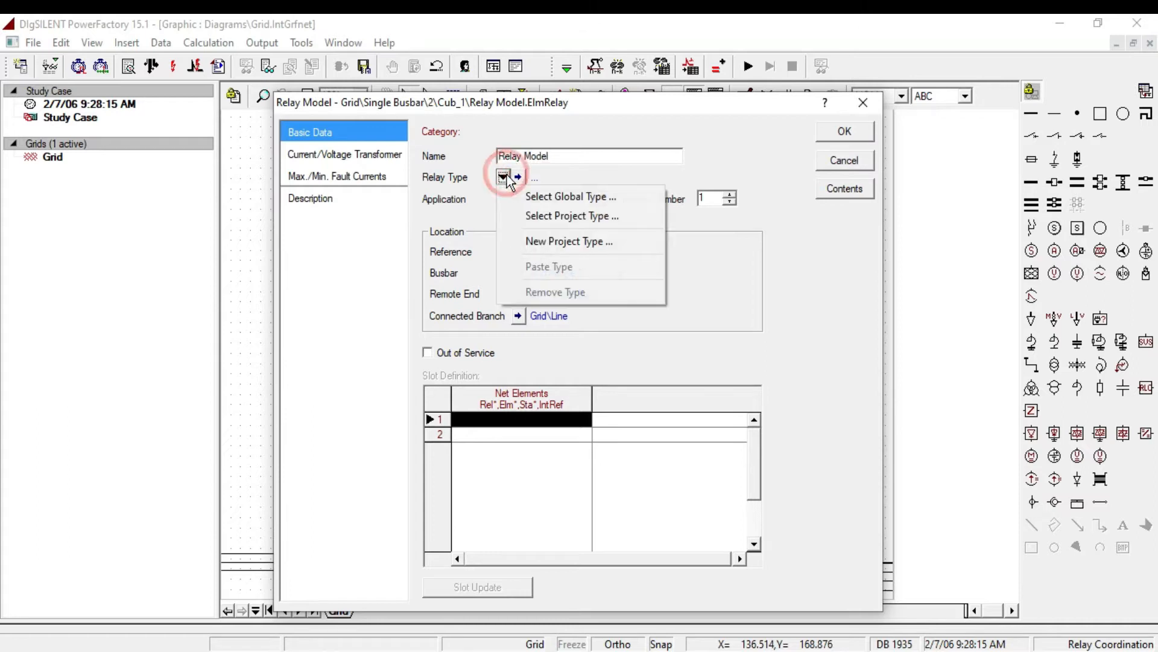
{"action": "left_click", "coordinate": [549, 198]}
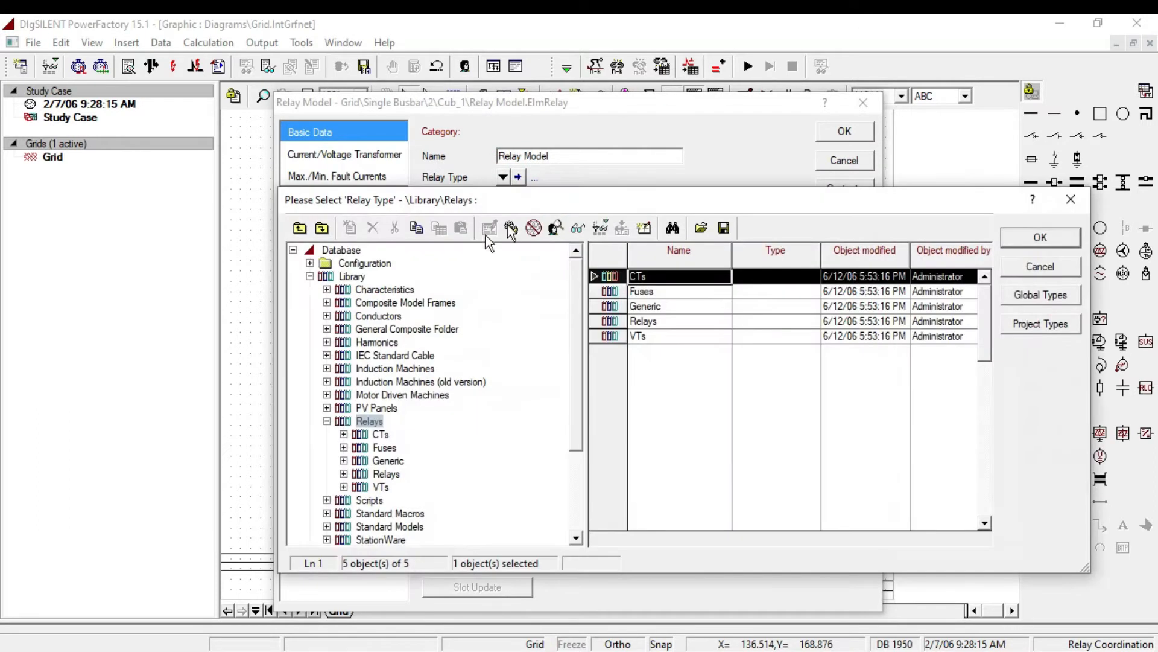
{"action": "left_click", "coordinate": [361, 474]}
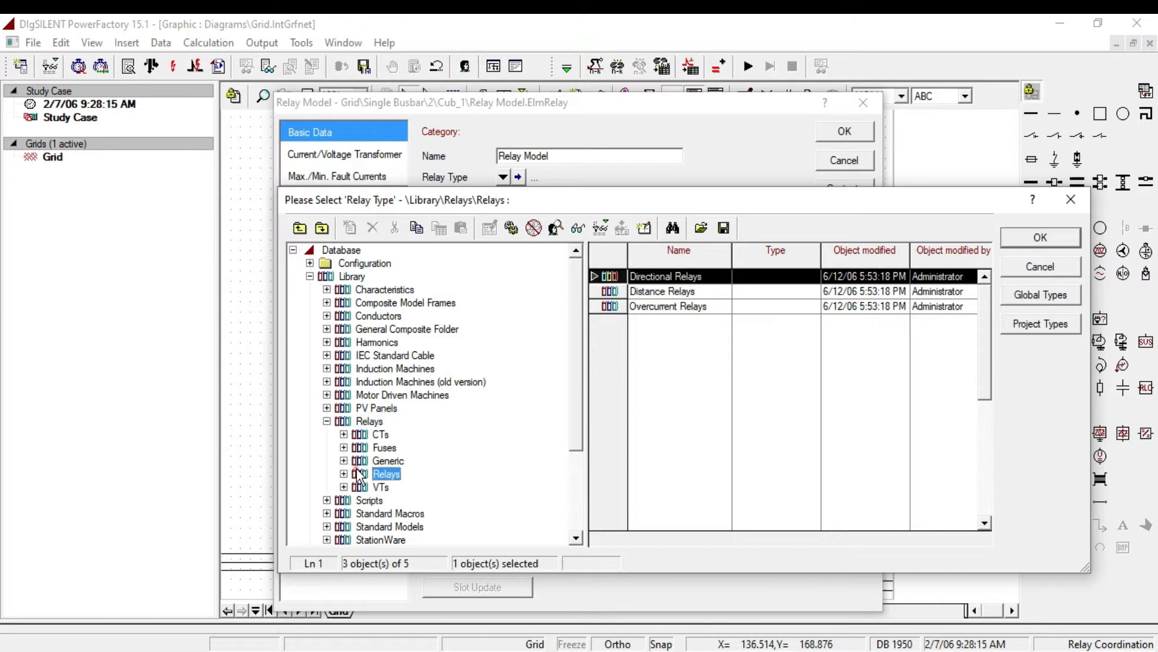
{"action": "left_click", "coordinate": [344, 473]}
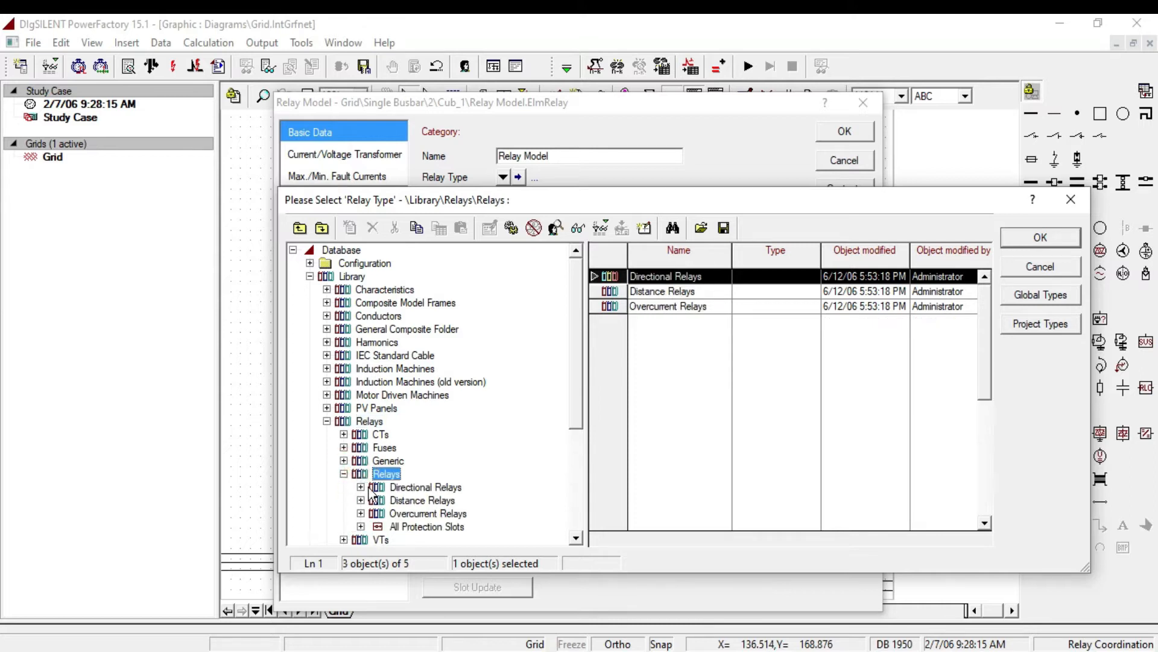
{"action": "left_click", "coordinate": [361, 513]}
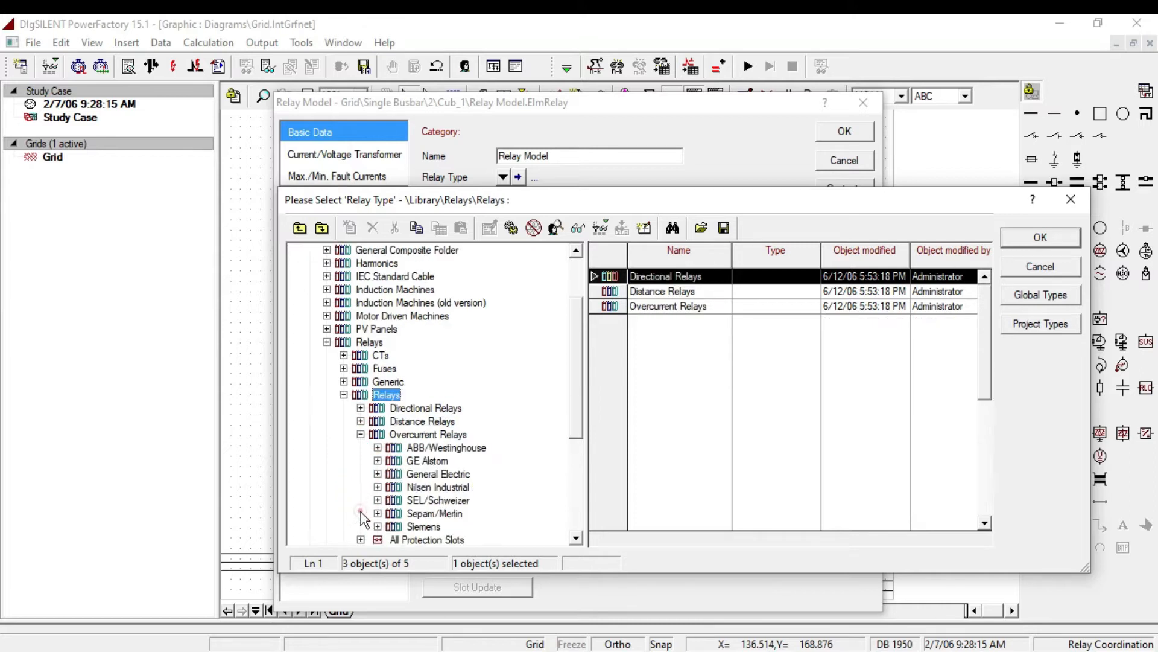
{"action": "left_click", "coordinate": [396, 462]}
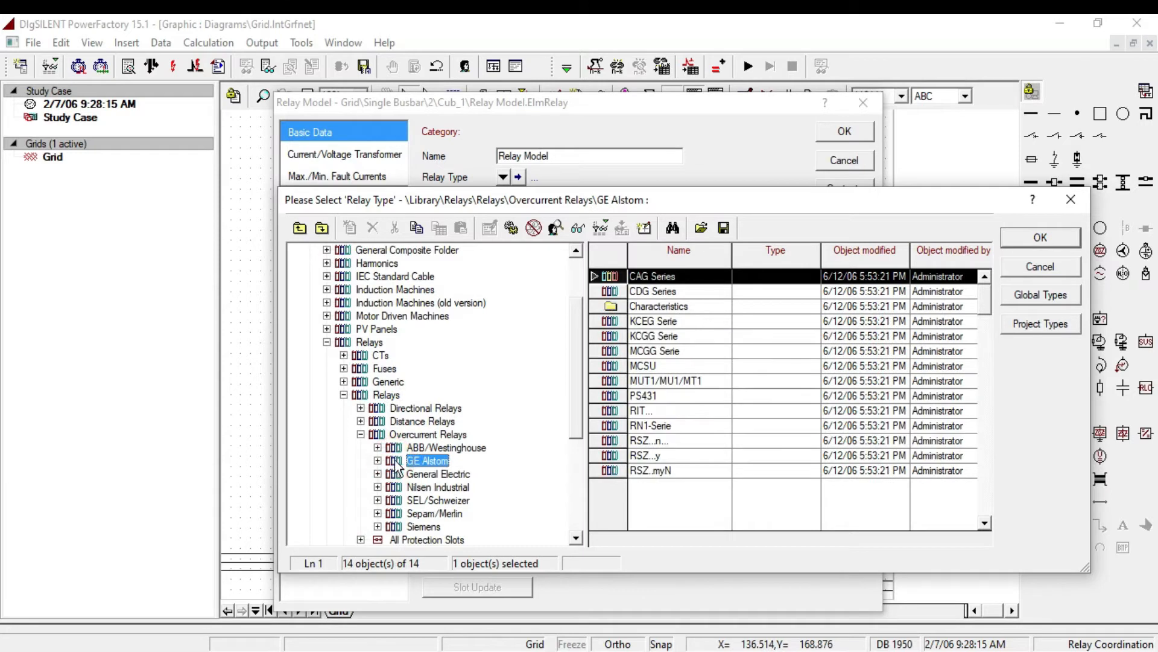
{"action": "left_click", "coordinate": [378, 460]}
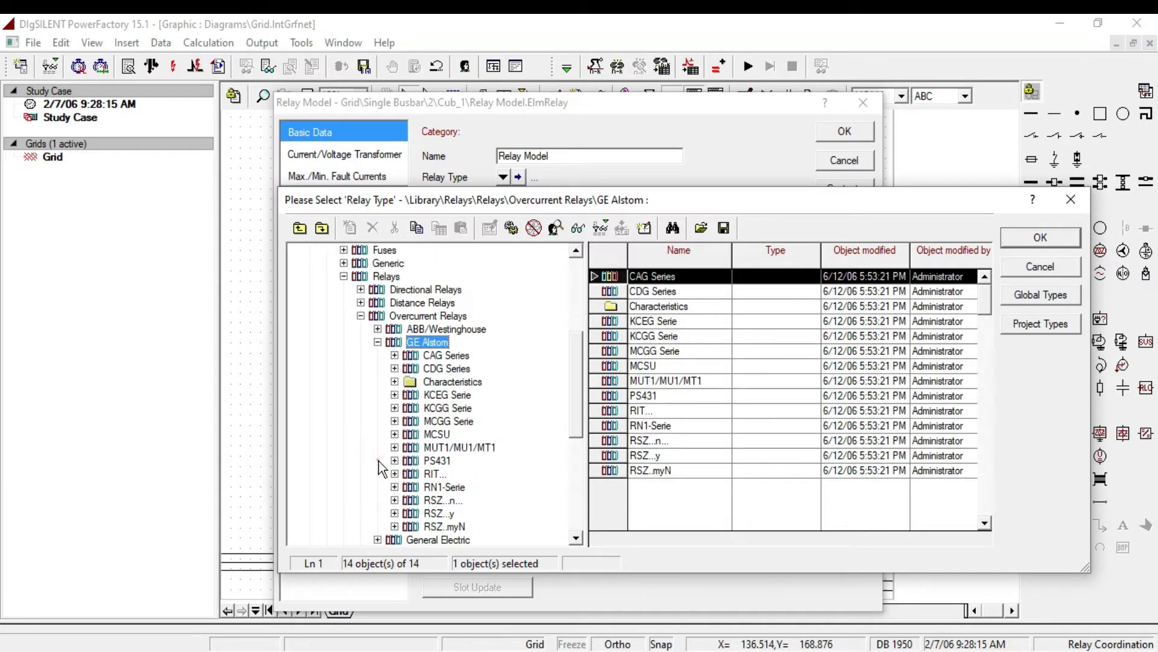
{"action": "left_click", "coordinate": [417, 394]}
{"action": "left_click", "coordinate": [411, 409]}
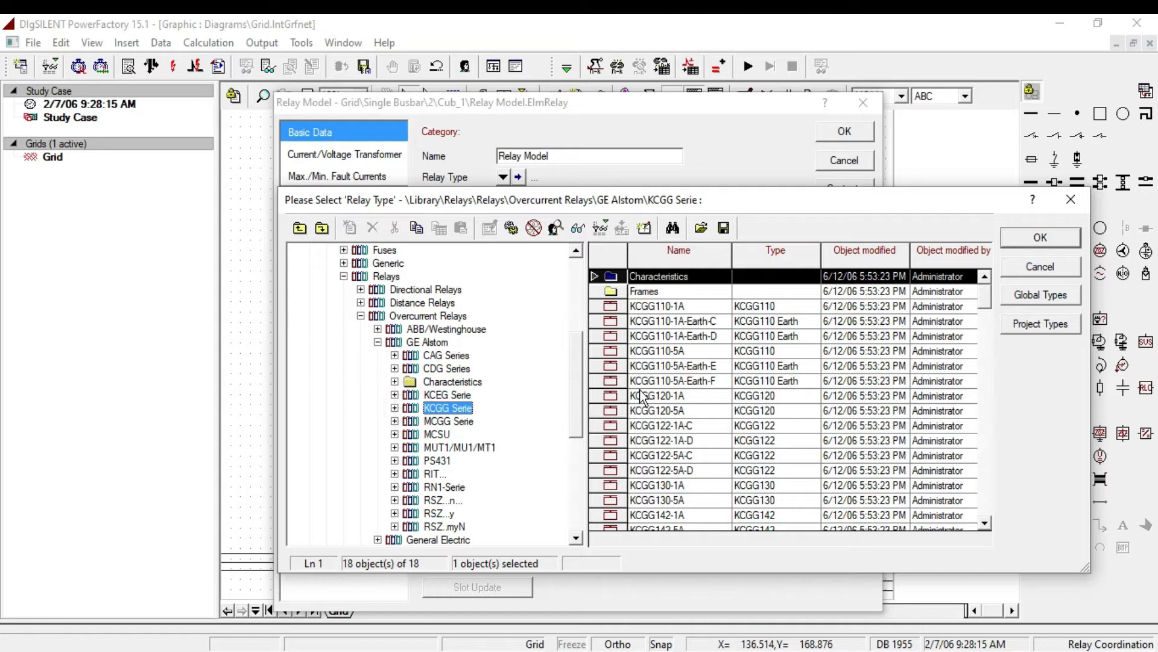
{"action": "scroll", "coordinate": [772, 363], "scroll_direction": "down", "scroll_amount": 3}
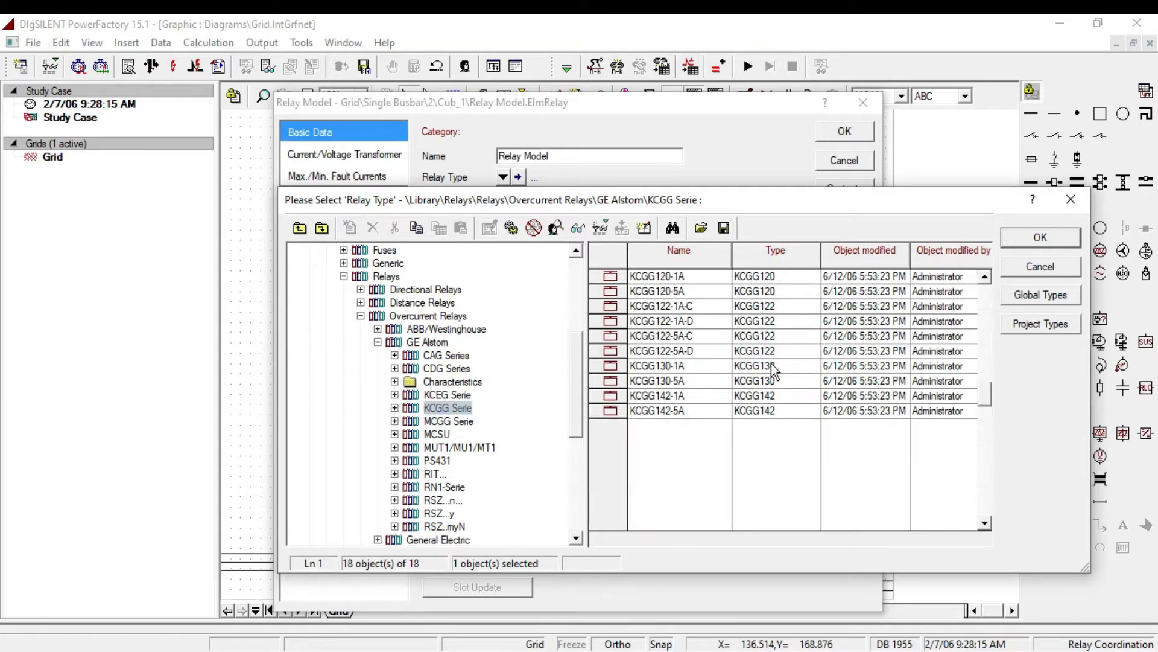
{"action": "left_click", "coordinate": [639, 397]}
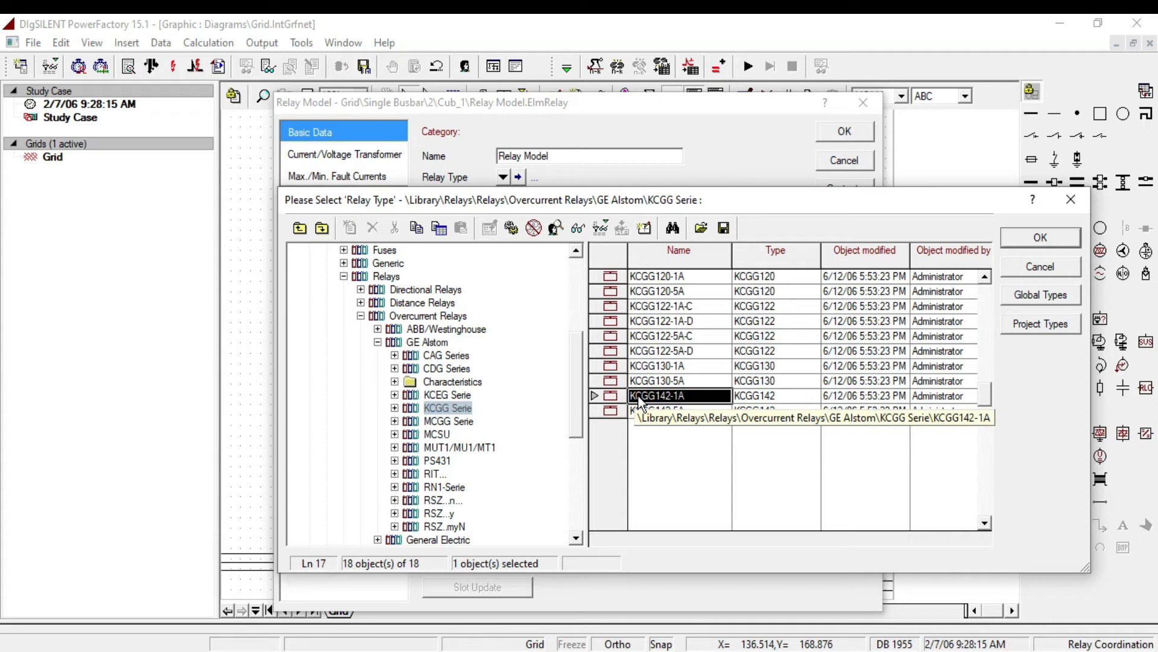
{"action": "left_click", "coordinate": [1035, 238]}
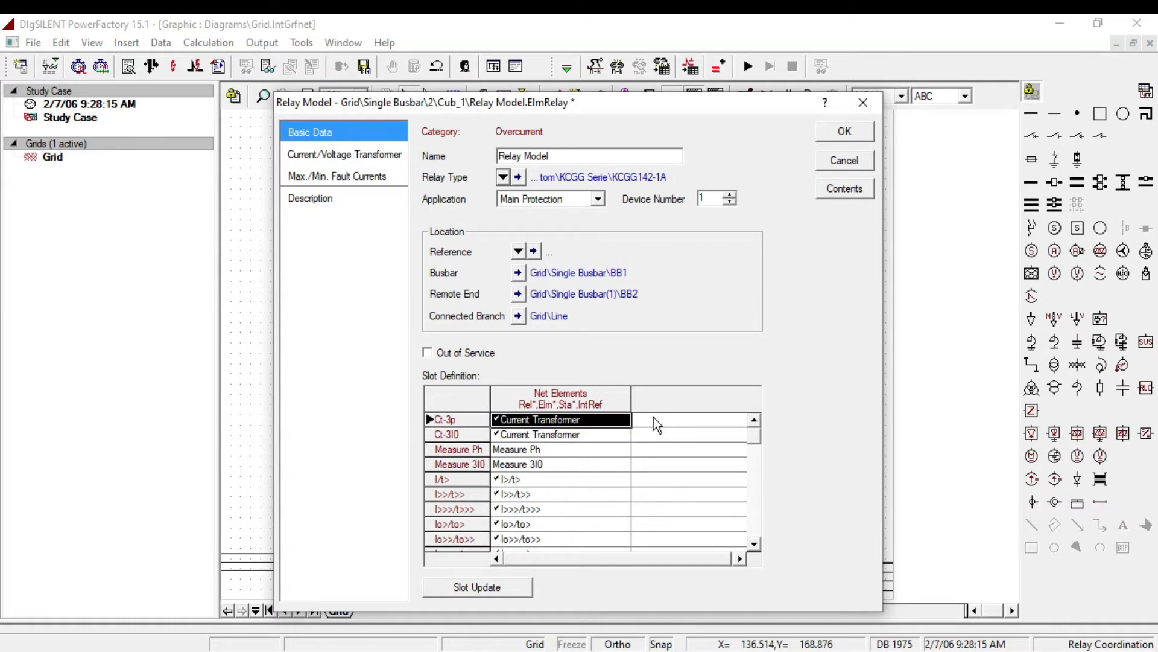
Step: Review the relay's slot definitions for the current transformer and overcurrent elements
{"action": "left_click", "coordinate": [506, 479]}
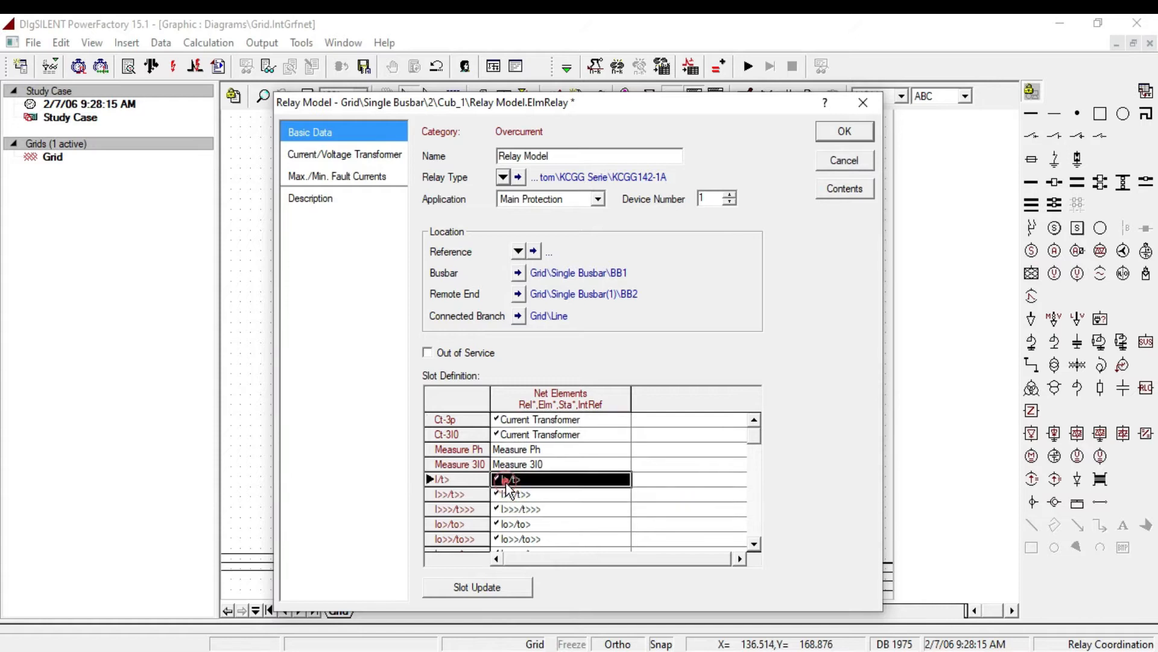
{"action": "left_click", "coordinate": [505, 493]}
{"action": "left_click", "coordinate": [508, 509]}
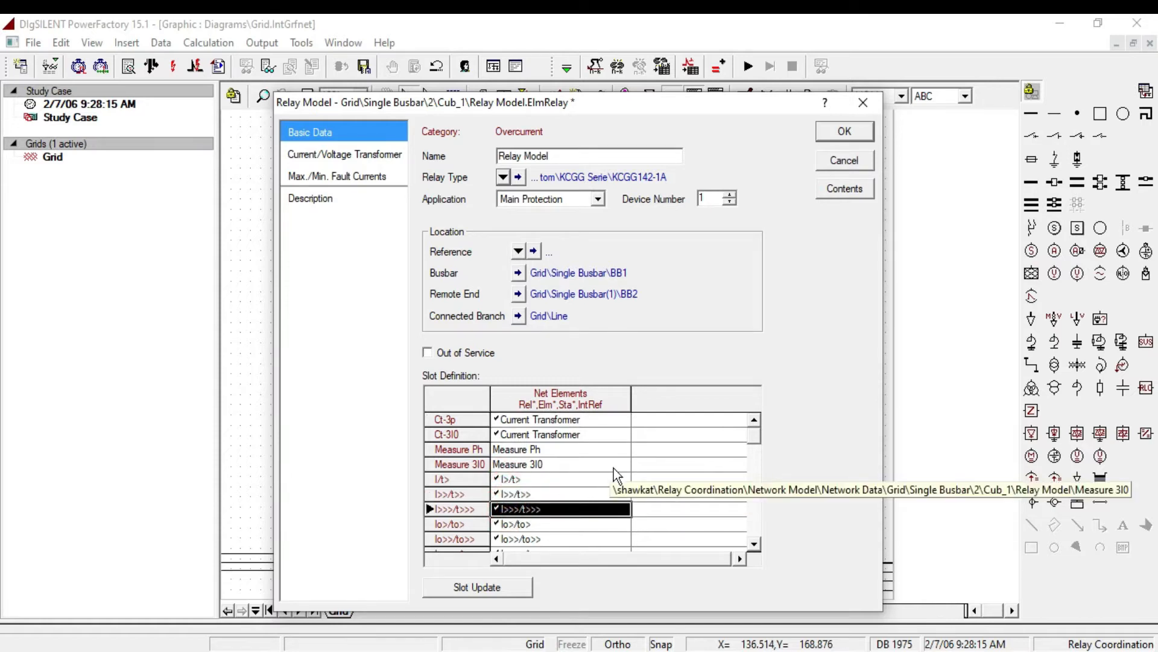
{"action": "scroll", "coordinate": [597, 484], "scroll_direction": "down", "scroll_amount": 2}
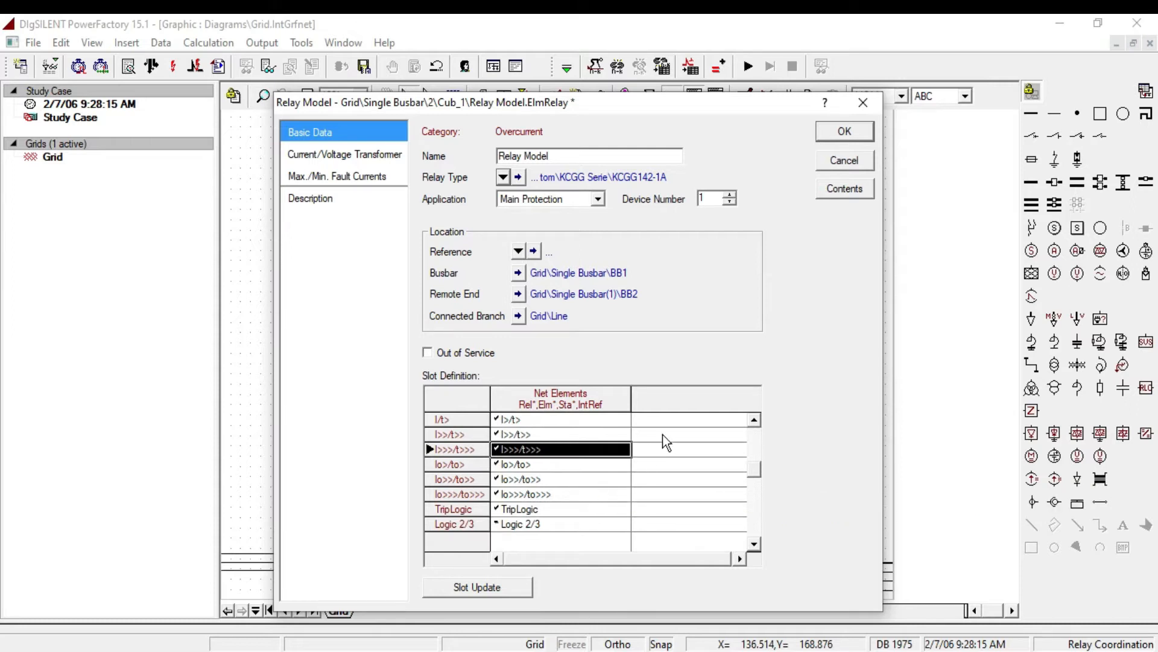
{"action": "left_click", "coordinate": [514, 468]}
{"action": "left_click", "coordinate": [523, 482]}
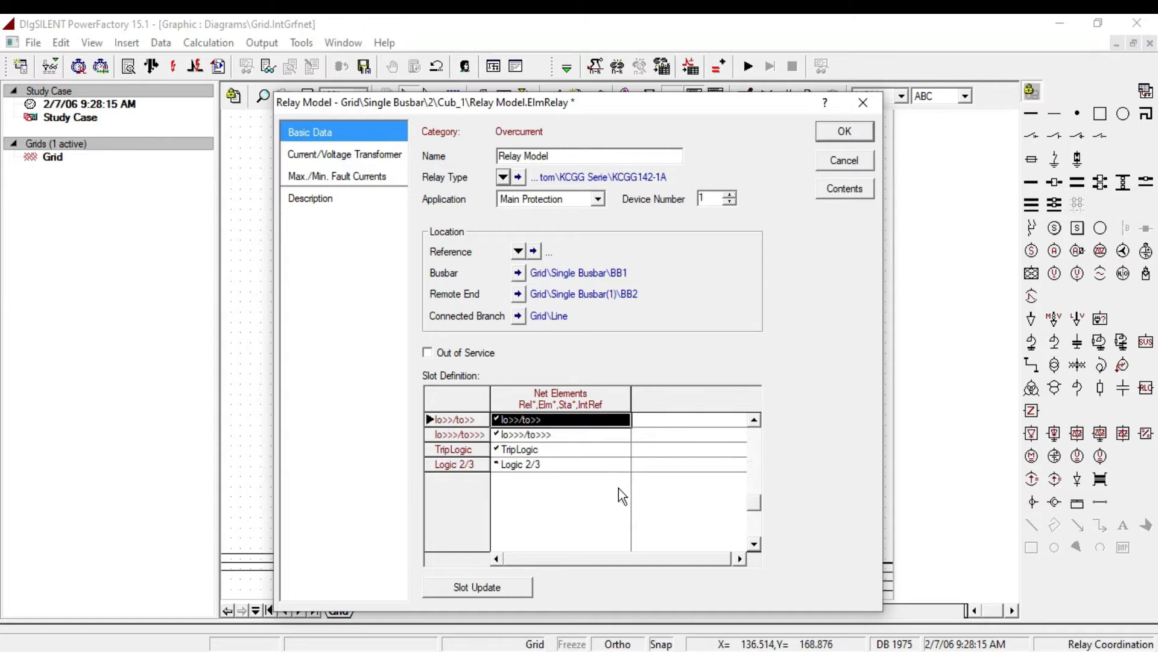
{"action": "scroll", "coordinate": [621, 494], "scroll_direction": "up", "scroll_amount": 2}
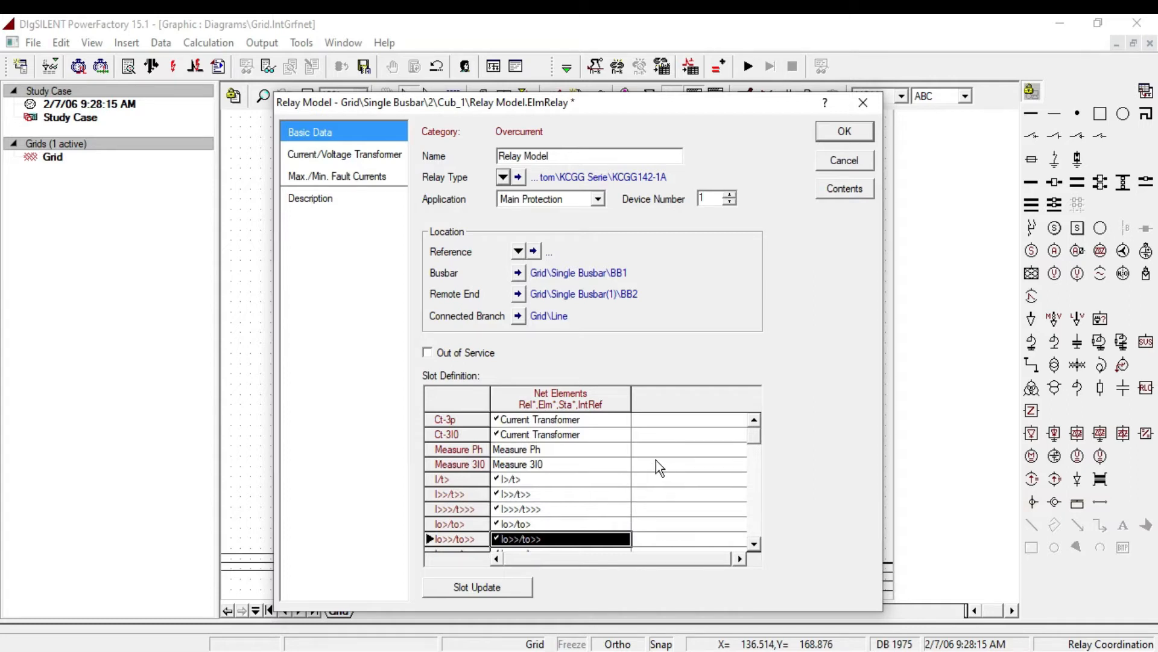
{"action": "left_click", "coordinate": [511, 481]}
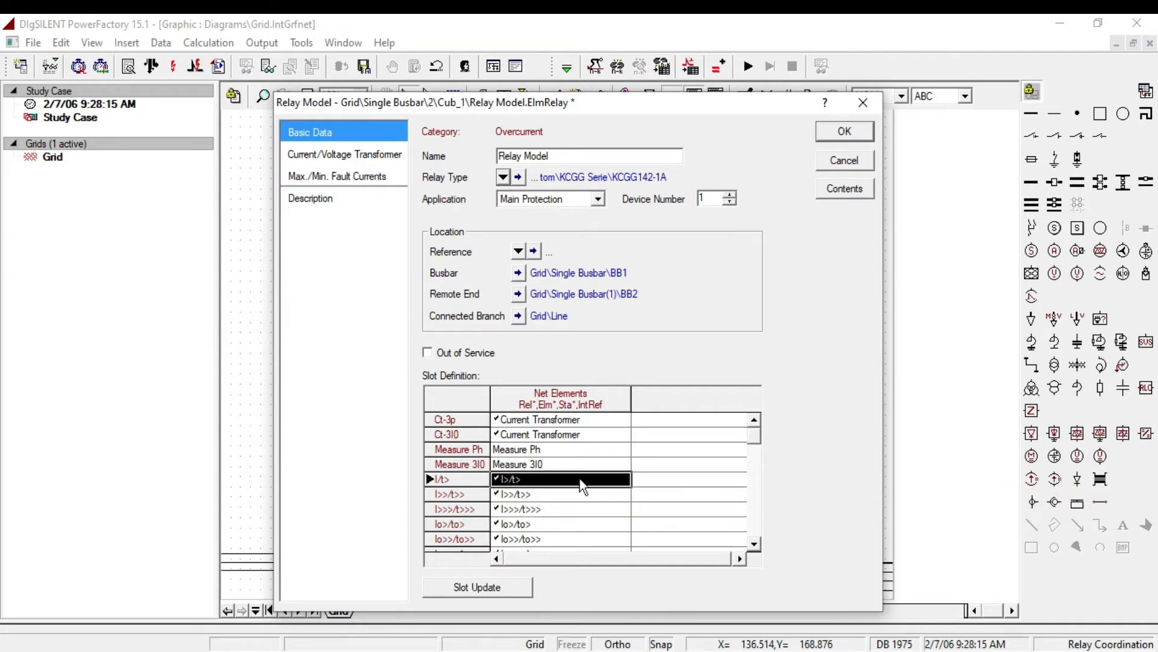
{"action": "left_click", "coordinate": [596, 493]}
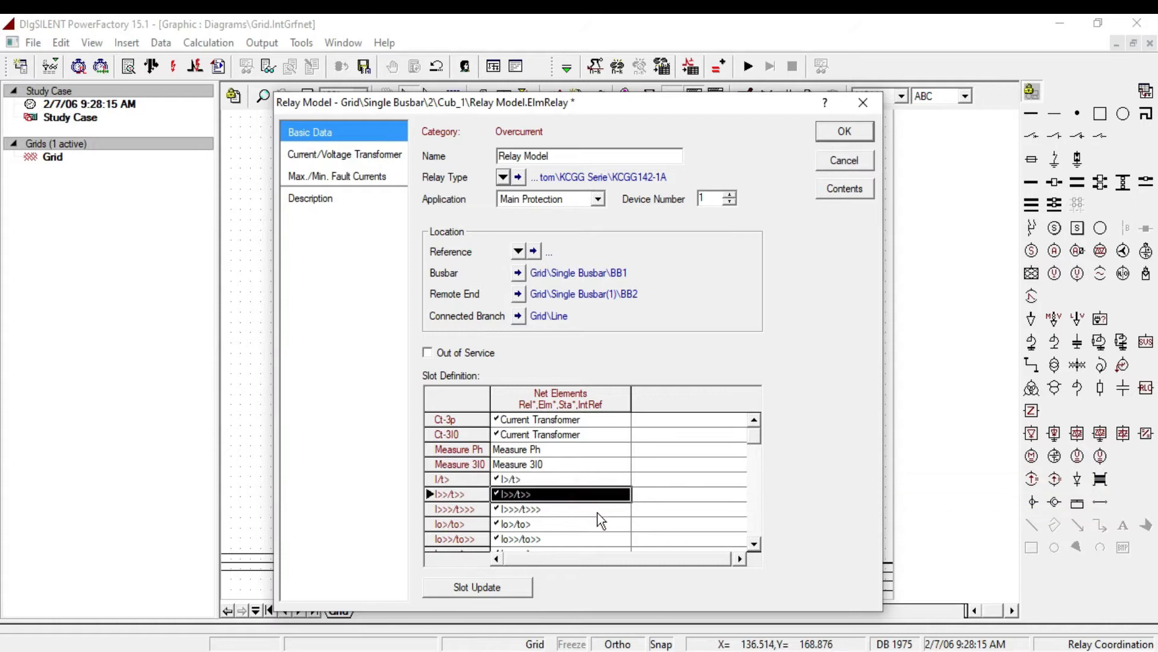
{"action": "left_click", "coordinate": [596, 510]}
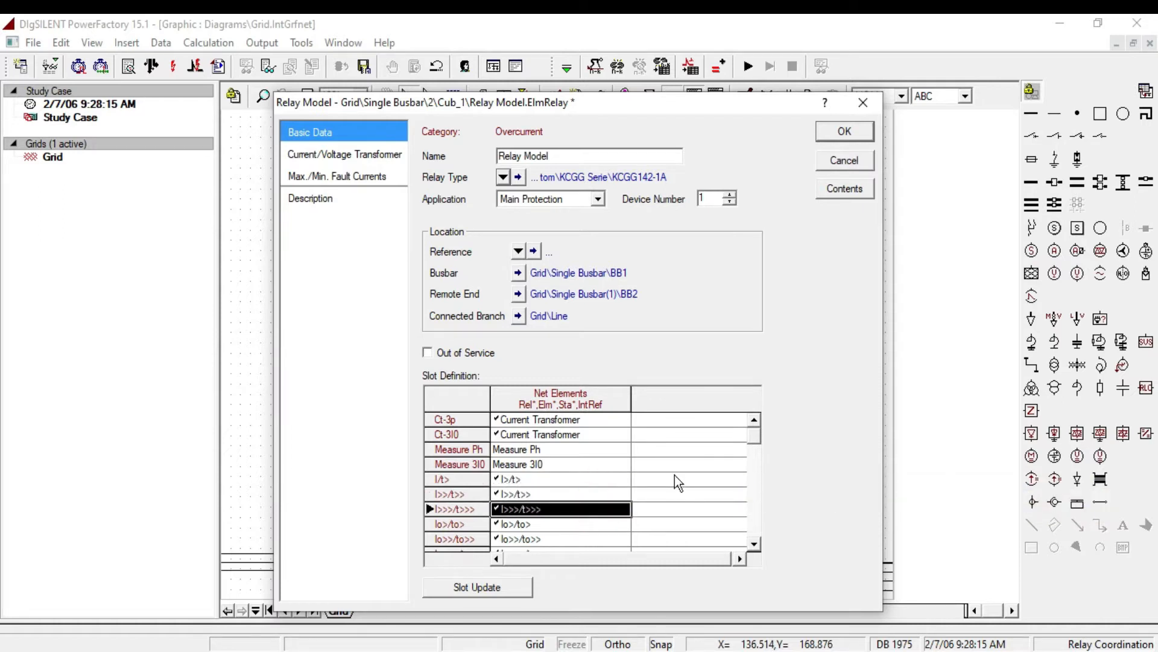
Step: Configure the I>/t> element with the Standard Inverse characteristic, a 3.20 p.u. current setting and a 0.35 time dial
{"action": "double_click", "coordinate": [512, 478]}
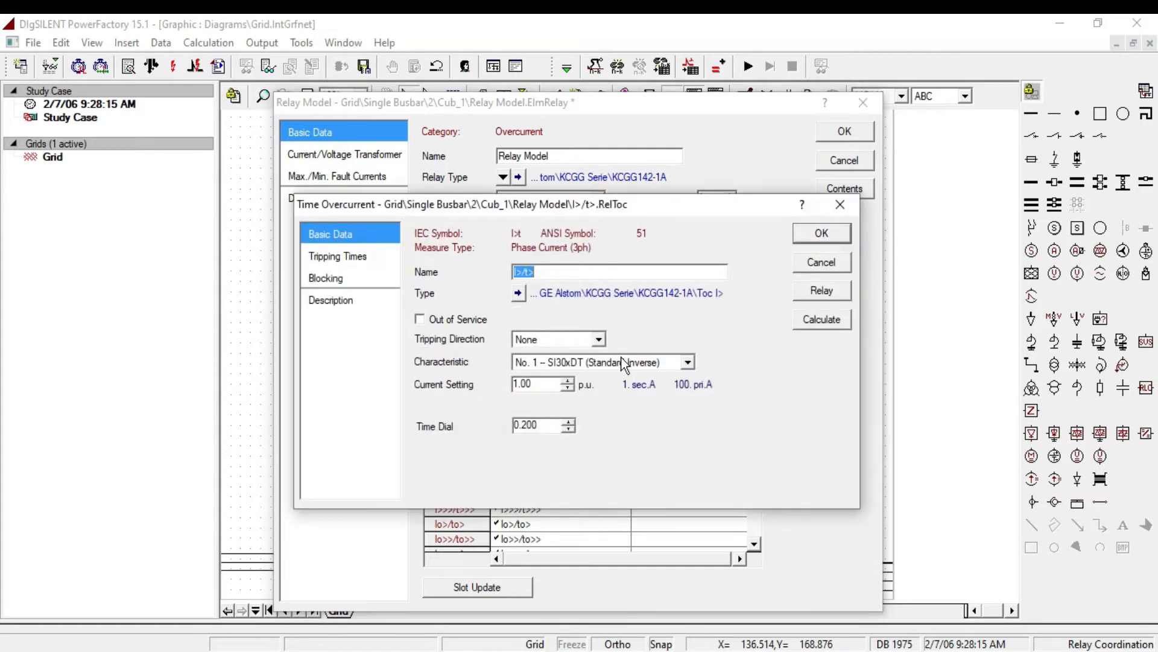
{"action": "left_click", "coordinate": [545, 369]}
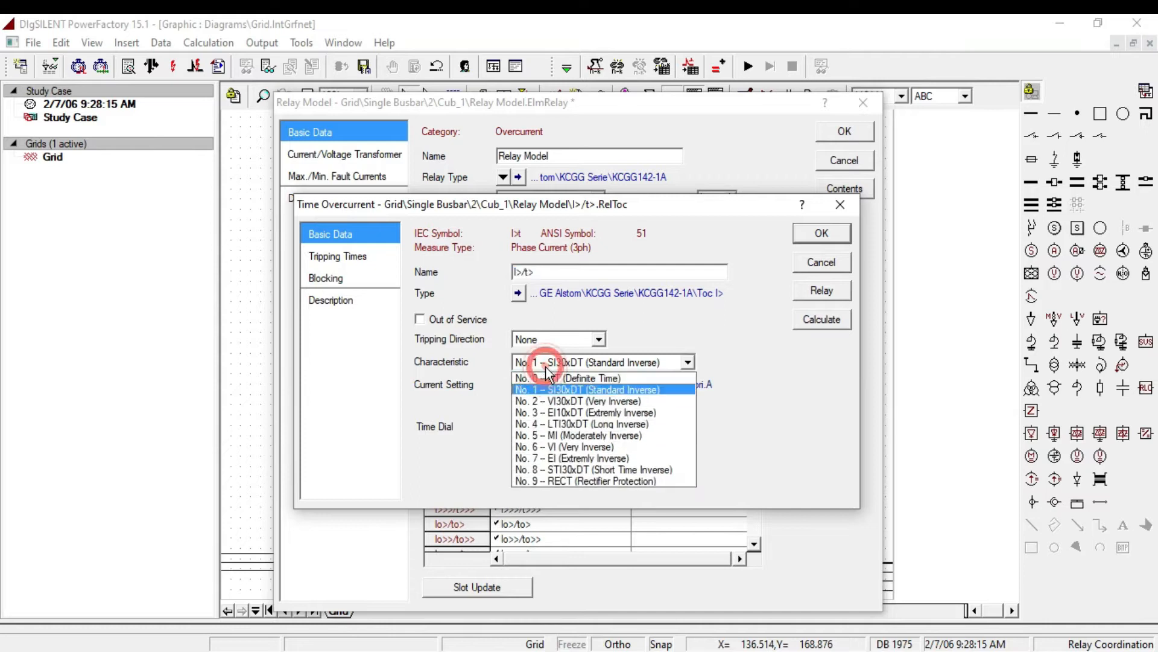
{"action": "left_click", "coordinate": [670, 365]}
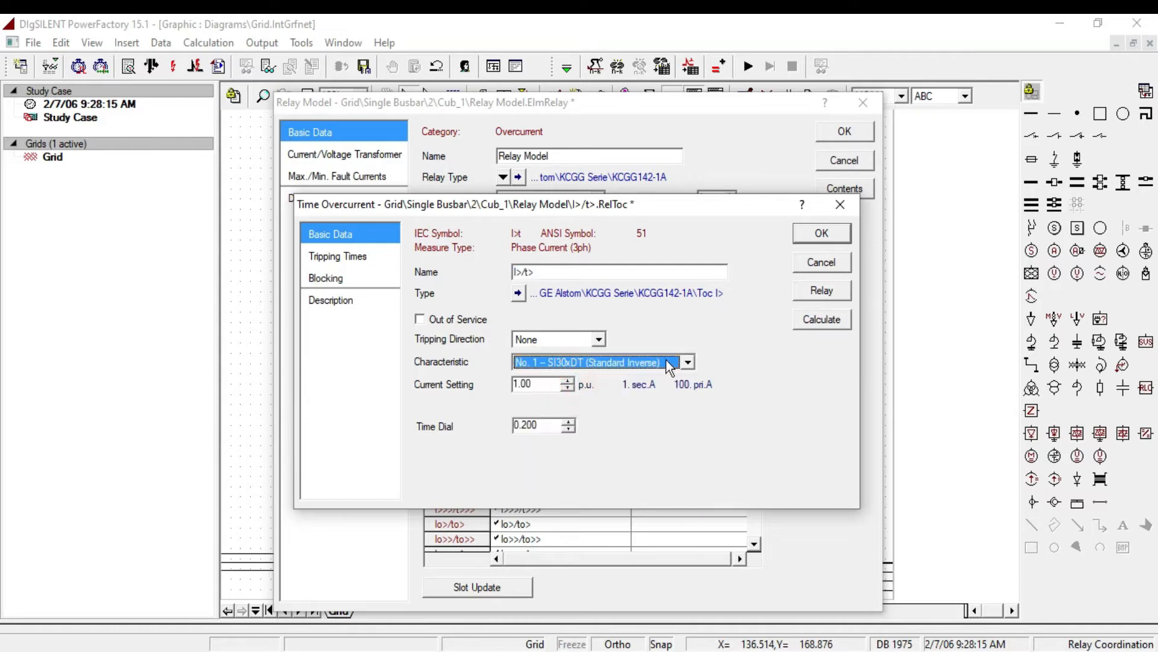
{"action": "left_click", "coordinate": [542, 384]}
{"action": "left_click_drag", "start_coordinate": [529, 373], "coordinate": [492, 374]}
{"action": "type", "text": "3.20"}
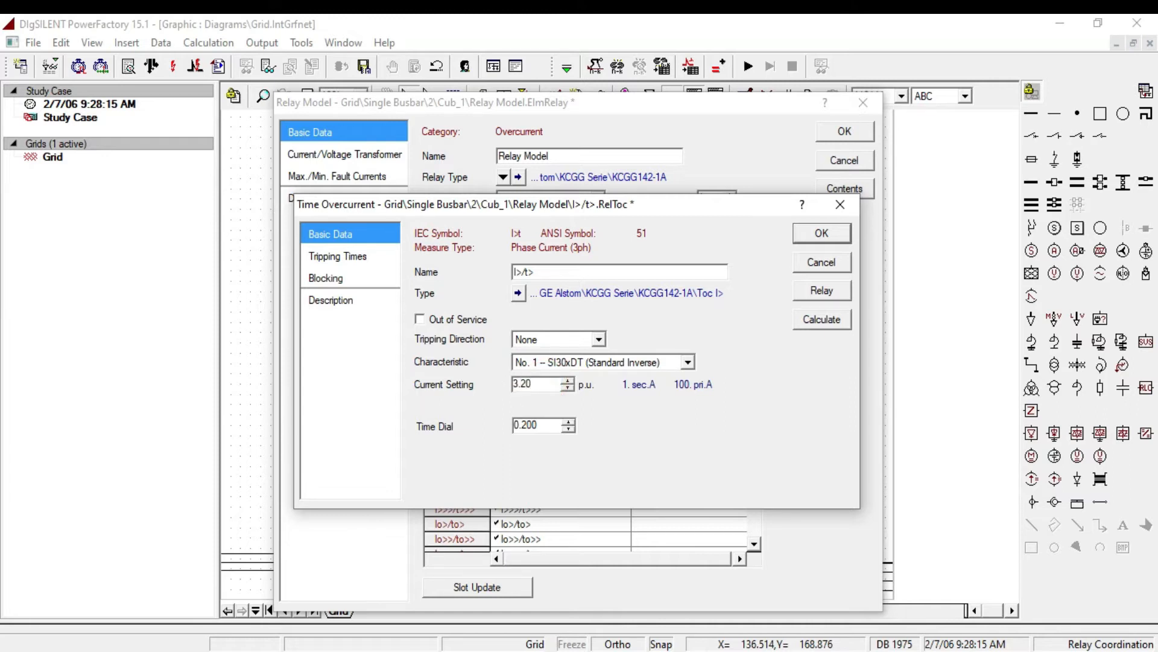
{"action": "left_click", "coordinate": [557, 428]}
{"action": "left_click_drag", "start_coordinate": [548, 425], "coordinate": [507, 424]}
{"action": "type", "text": "0.35"}
{"action": "left_click", "coordinate": [825, 238]}
{"action": "double_click", "coordinate": [531, 384]}
{"action": "left_click_drag", "start_coordinate": [543, 428], "coordinate": [505, 433]}
{"action": "left_click", "coordinate": [817, 235]}
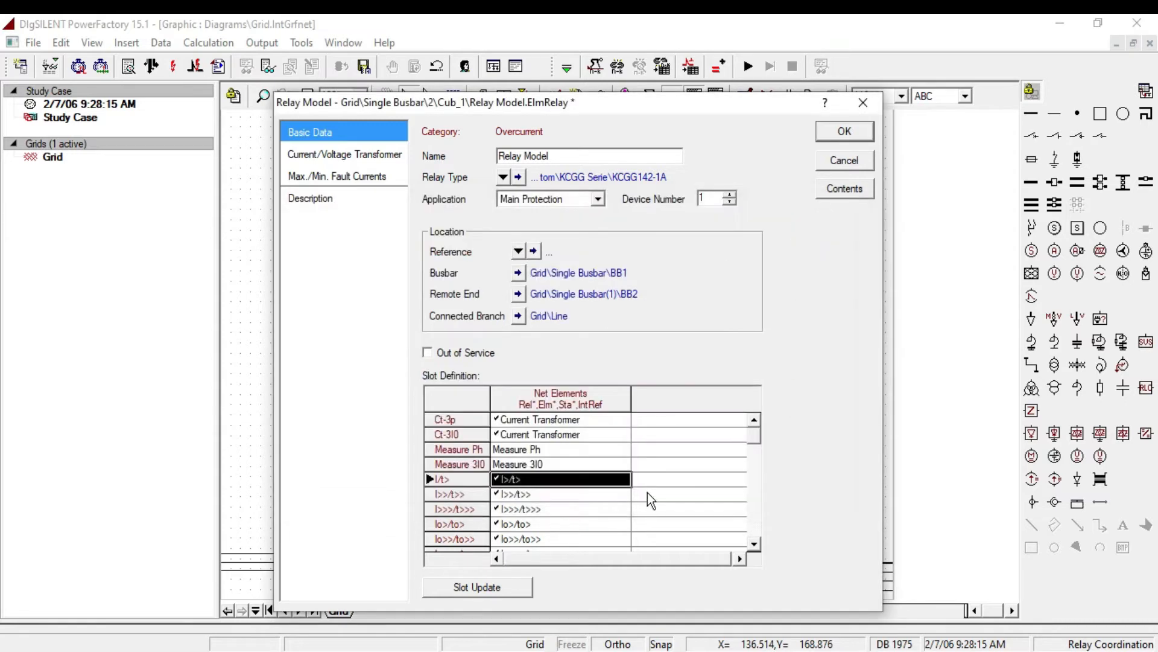
Step: Review the remaining overcurrent and logic slots of the relay
{"action": "scroll", "coordinate": [646, 458], "scroll_direction": "down", "scroll_amount": 2}
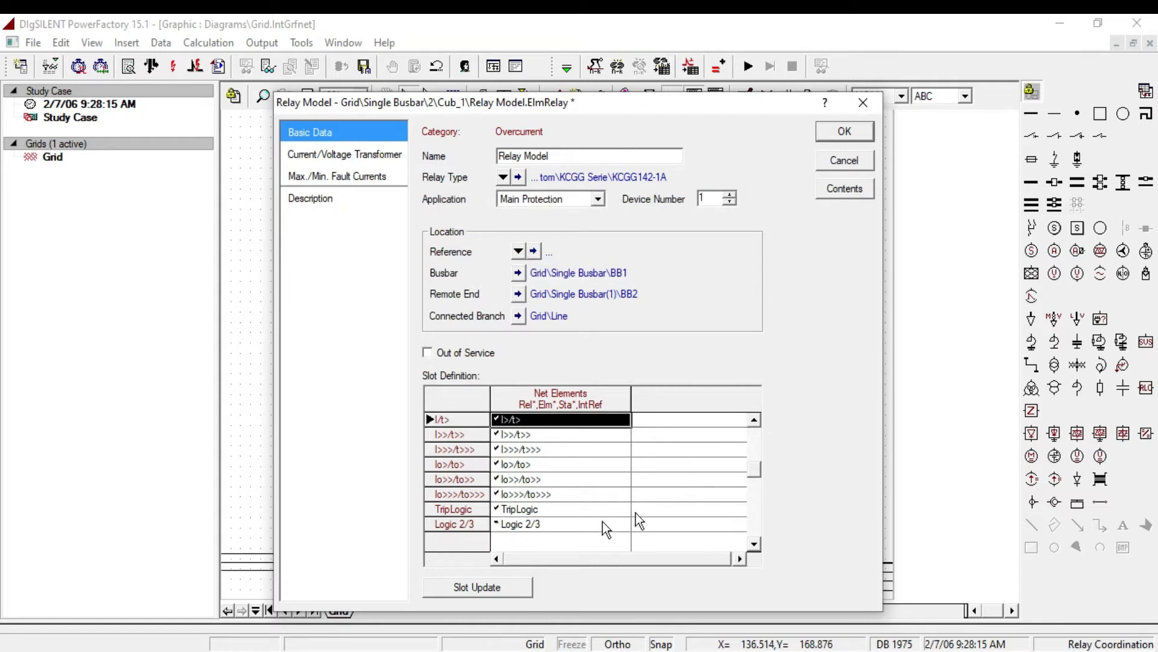
{"action": "scroll", "coordinate": [518, 440], "scroll_direction": "up", "scroll_amount": 1}
{"action": "left_click", "coordinate": [516, 423]}
{"action": "left_click", "coordinate": [514, 435]}
{"action": "scroll", "coordinate": [537, 495], "scroll_direction": "down", "scroll_amount": 2}
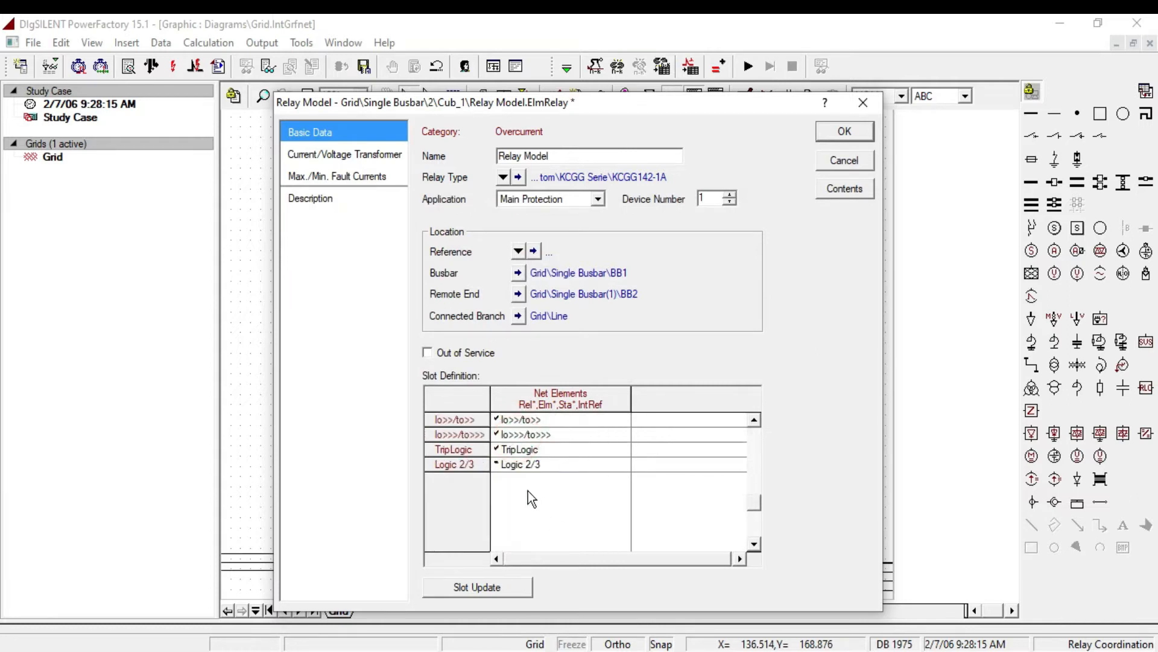
{"action": "left_click", "coordinate": [519, 450]}
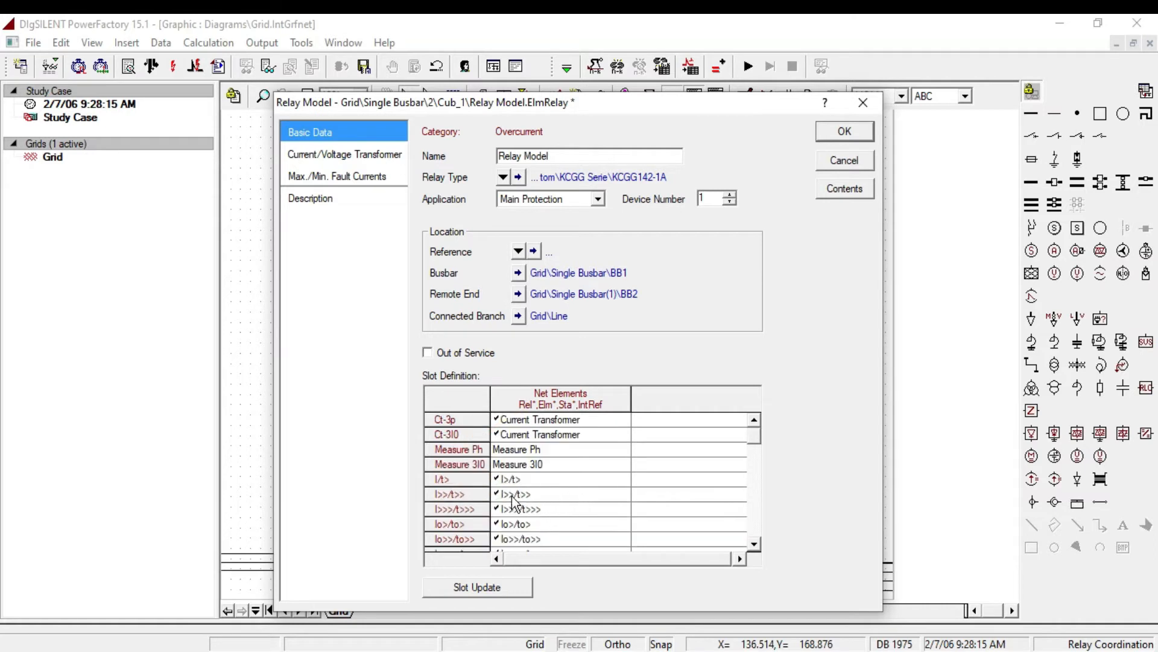
Step: Set the relay's I>>/t>> and I>>>/t>>> instantaneous overcurrent elements out of service
{"action": "double_click", "coordinate": [513, 496]}
{"action": "left_click", "coordinate": [435, 368]}
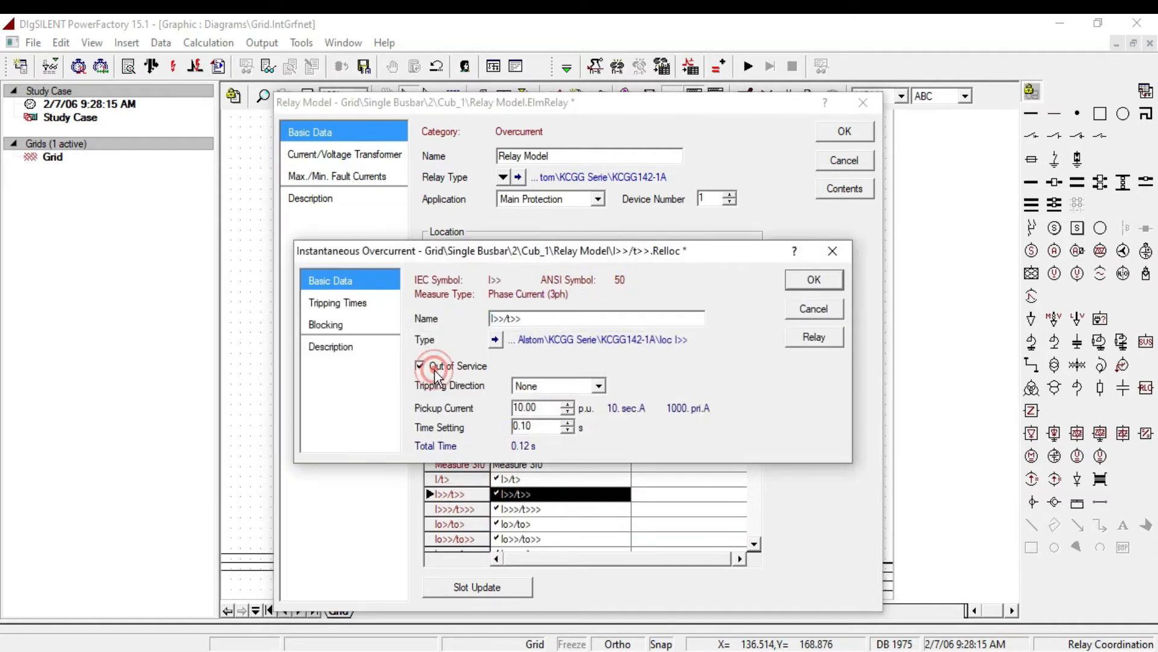
{"action": "left_click", "coordinate": [814, 279]}
{"action": "left_click", "coordinate": [505, 510]}
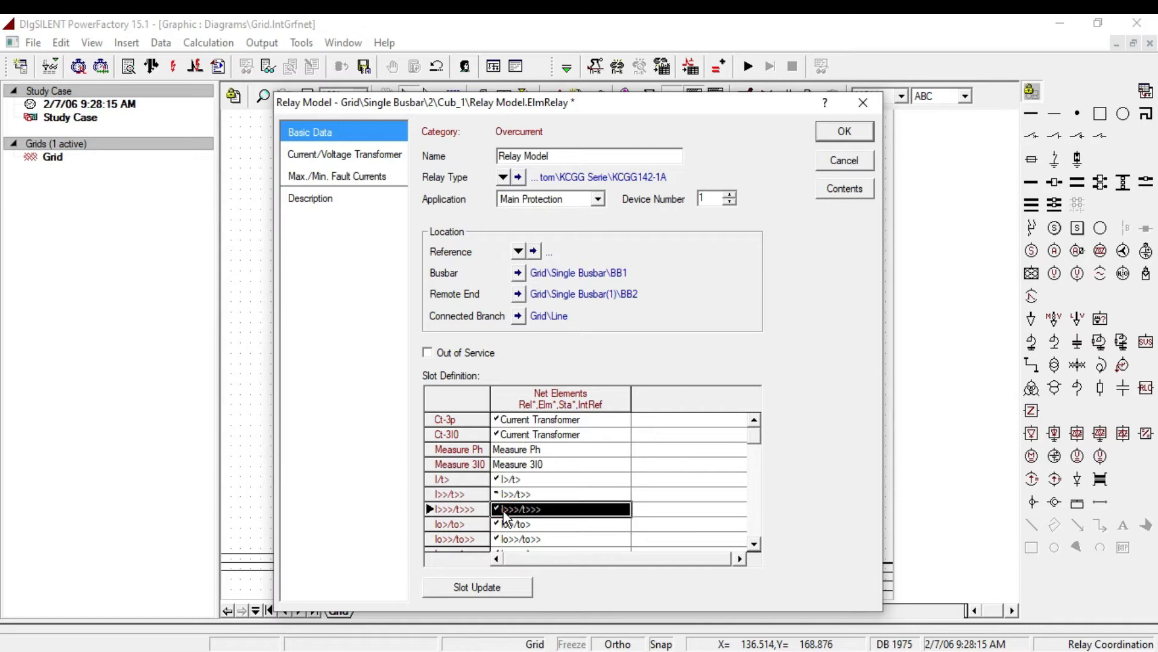
{"action": "double_click", "coordinate": [504, 511]}
{"action": "left_click", "coordinate": [420, 366]}
{"action": "left_click", "coordinate": [813, 279]}
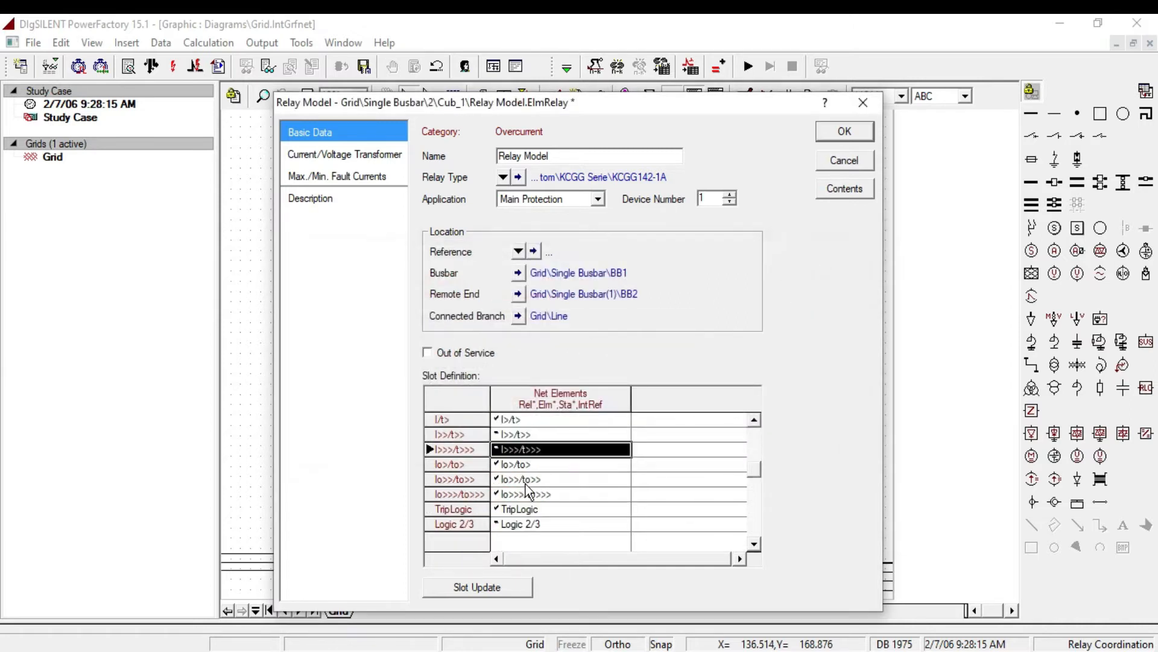
Step: Set the earth-fault elements Io>/to>, Io>>/to>> and Io>>>/to>>> out of service
{"action": "double_click", "coordinate": [517, 464]}
{"action": "left_click", "coordinate": [420, 319]}
{"action": "left_click", "coordinate": [821, 233]}
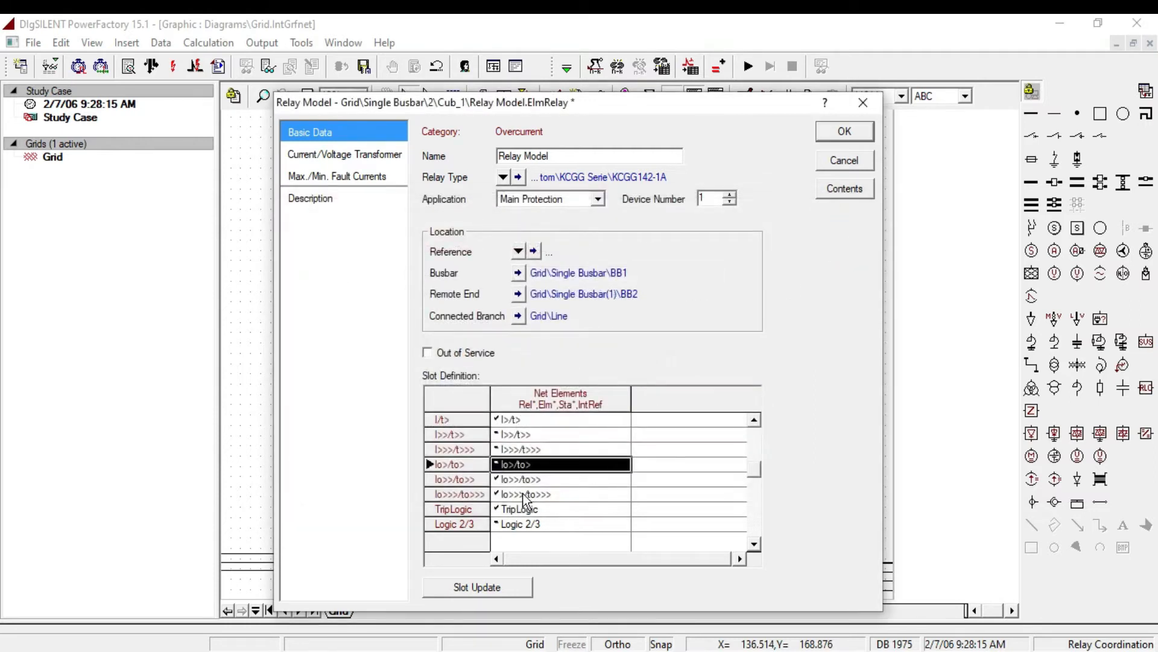
{"action": "double_click", "coordinate": [513, 479]}
{"action": "left_click", "coordinate": [420, 366]}
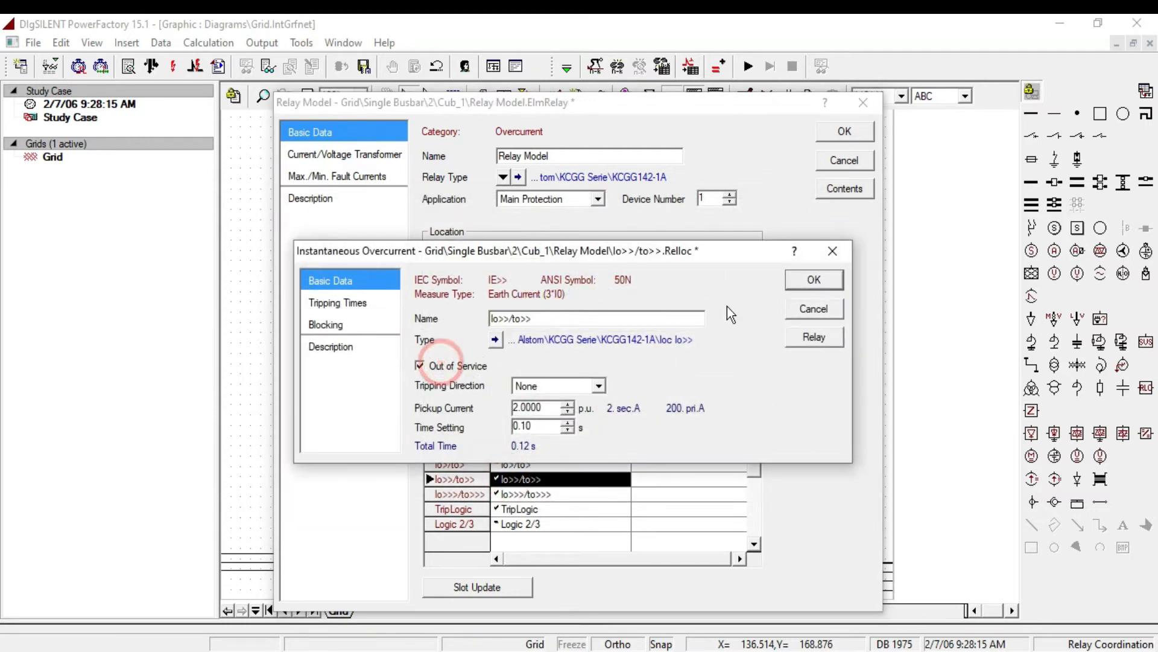
{"action": "left_click", "coordinate": [814, 279]}
{"action": "double_click", "coordinate": [520, 495]}
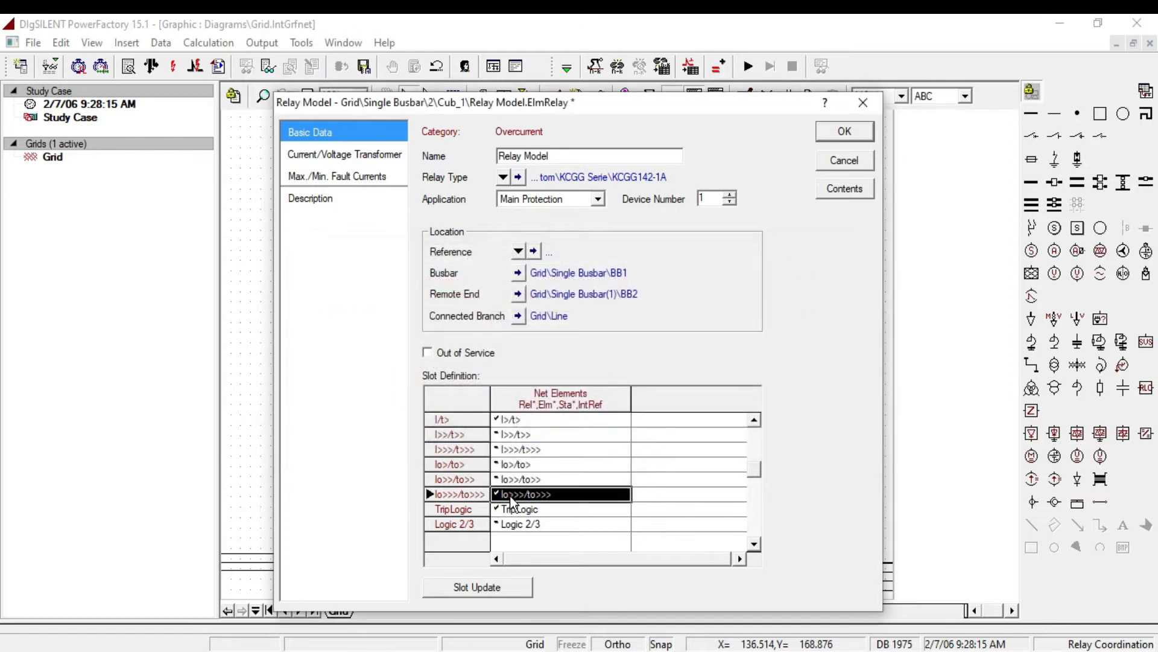
{"action": "left_click", "coordinate": [439, 370]}
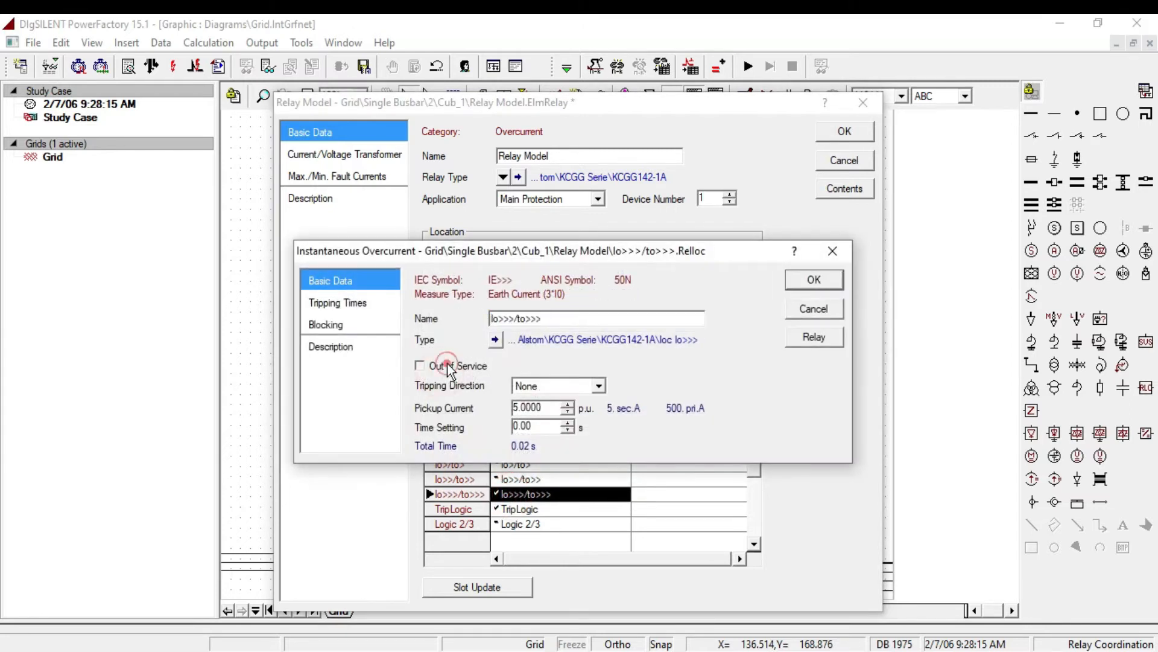
{"action": "left_click", "coordinate": [814, 279]}
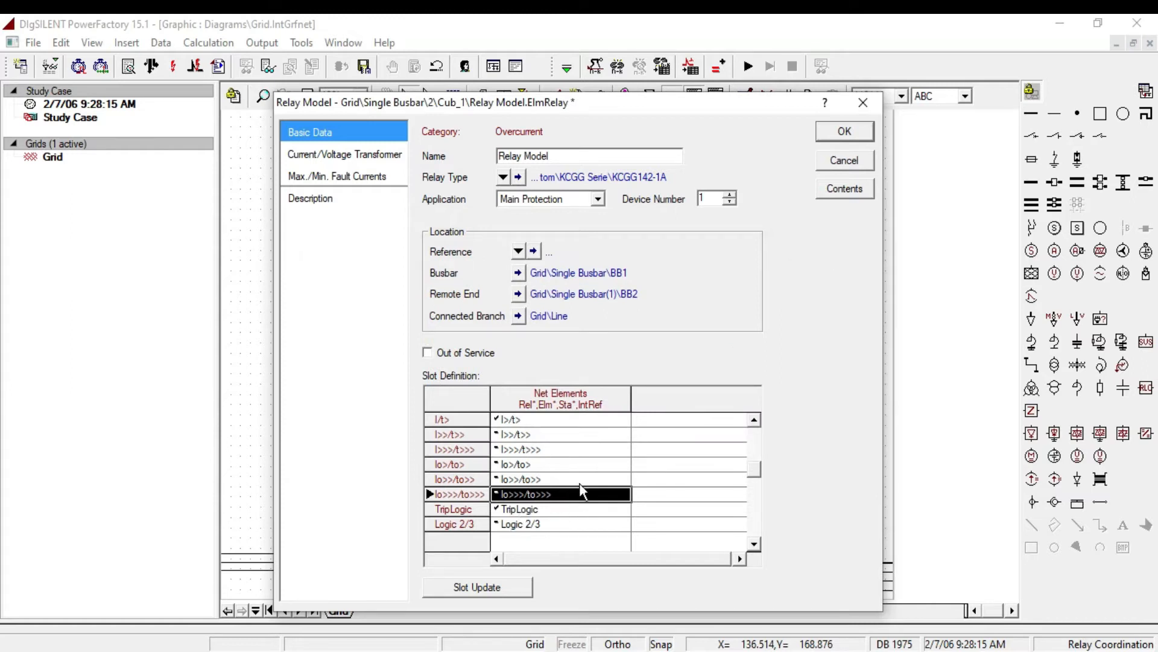
Step: Edit the relay's name and confirm the relay model dialog
{"action": "scroll", "coordinate": [588, 481], "scroll_direction": "up", "scroll_amount": 2}
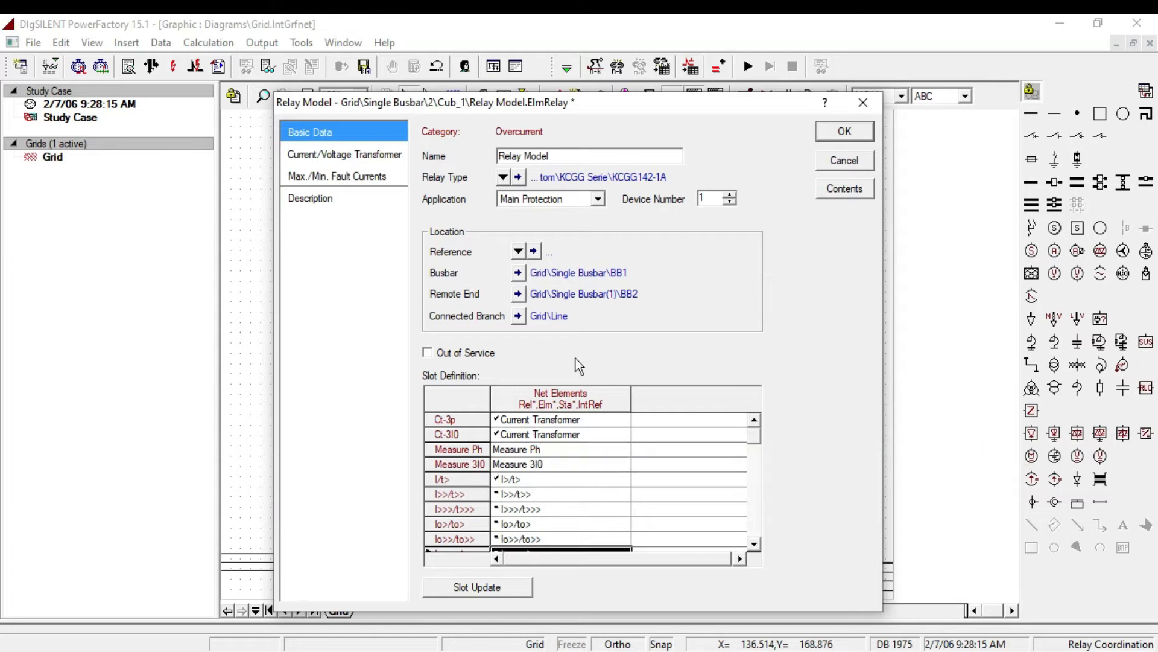
{"action": "double_click", "coordinate": [579, 155]}
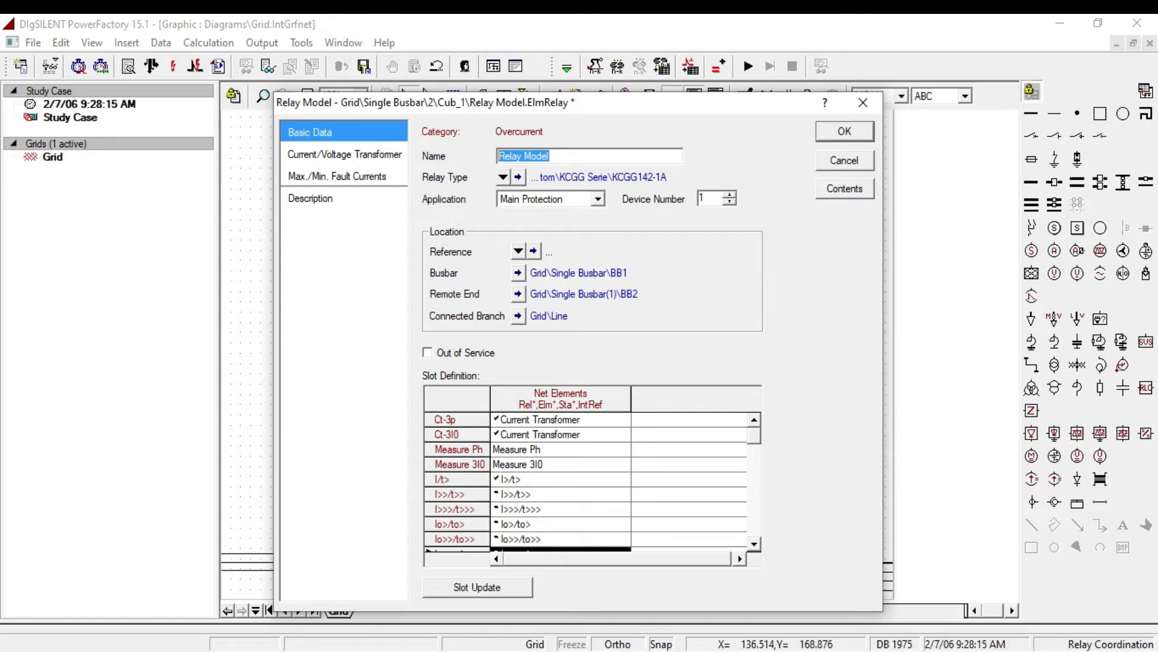
{"action": "type", "text": "R1"}
{"action": "left_click", "coordinate": [844, 131]}
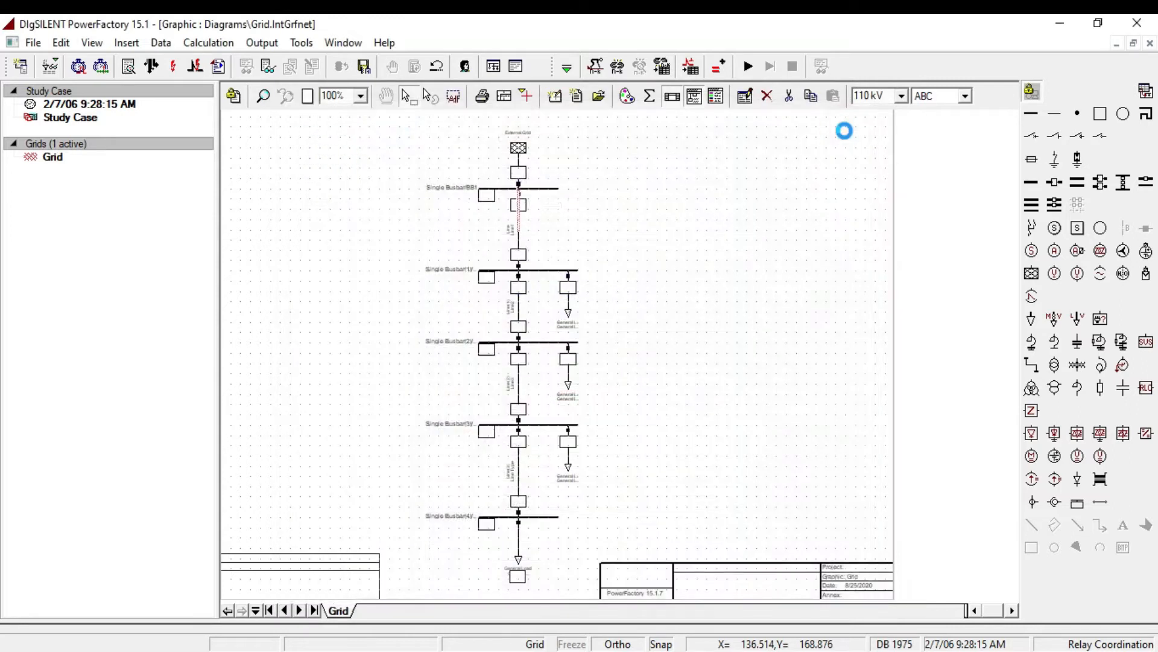
Step: Add a new relay model to the Line(1) cubicle at Single Busbar(1)
{"action": "right_click", "coordinate": [519, 279]}
{"action": "mouse_move", "coordinate": [567, 314]}
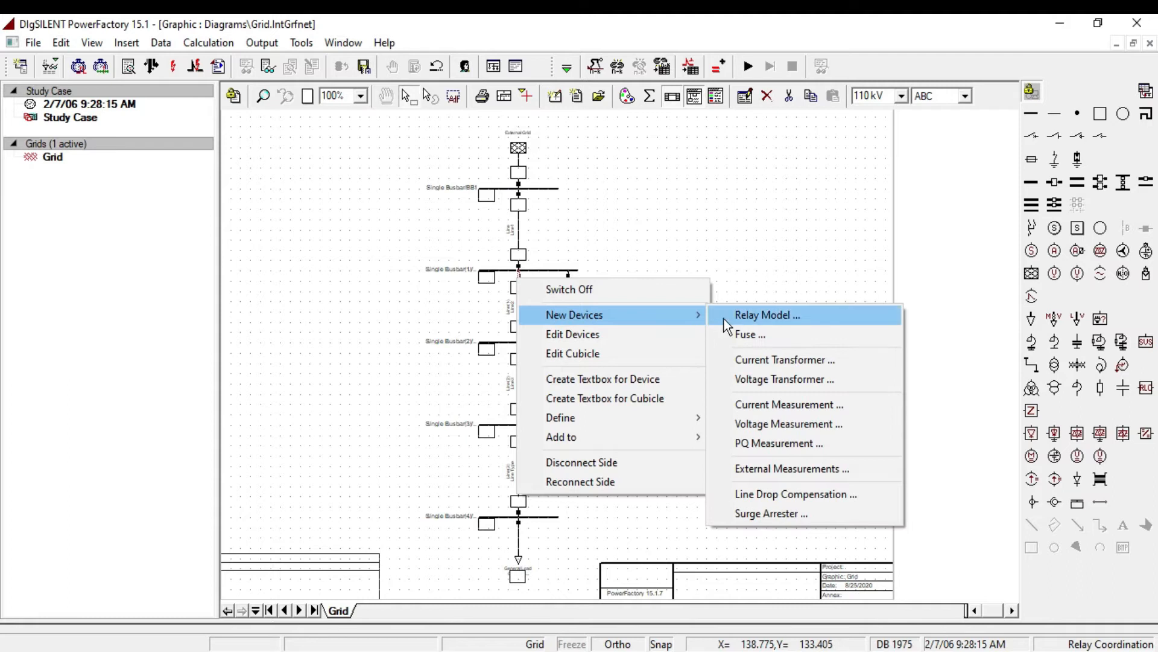
{"action": "left_click", "coordinate": [744, 317]}
{"action": "left_click", "coordinate": [503, 177]}
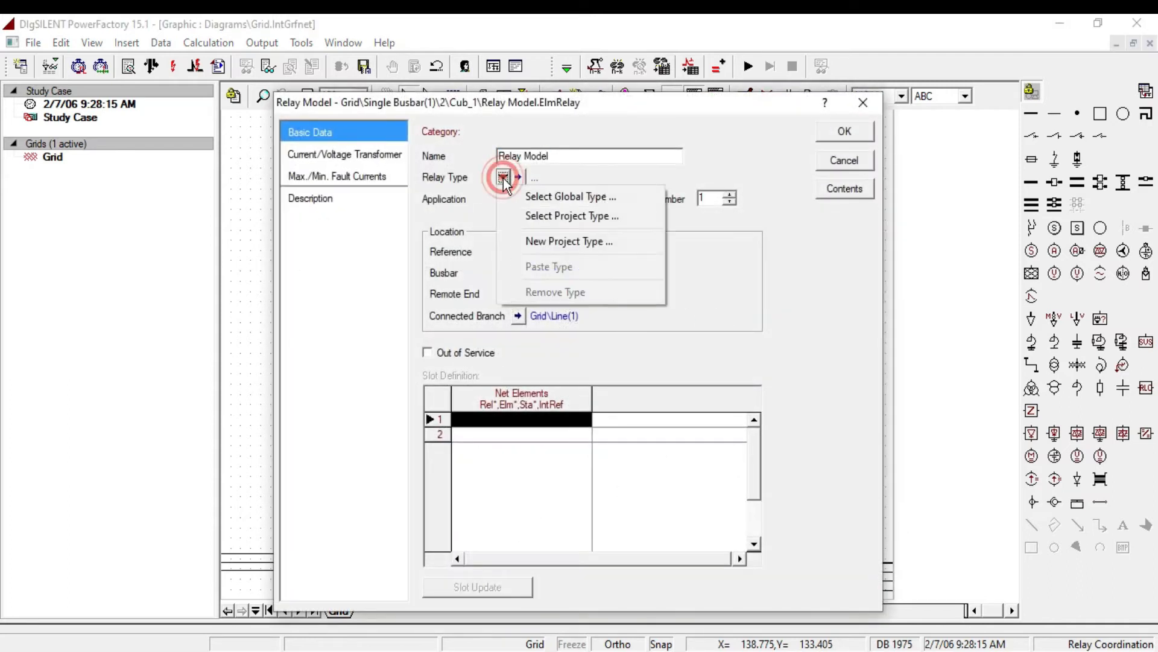
Step: Assign the global relay type KCGG142-1A from the GE Alstom KCGG Serie overcurrent relay library
{"action": "left_click", "coordinate": [534, 198]}
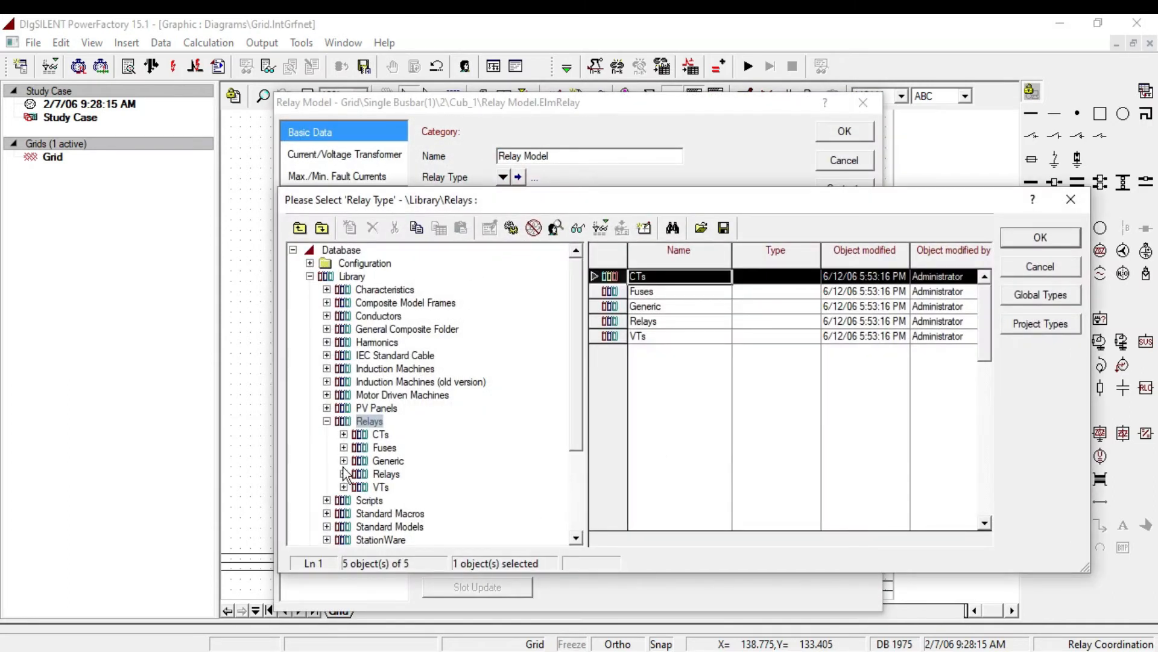
{"action": "left_click", "coordinate": [344, 474]}
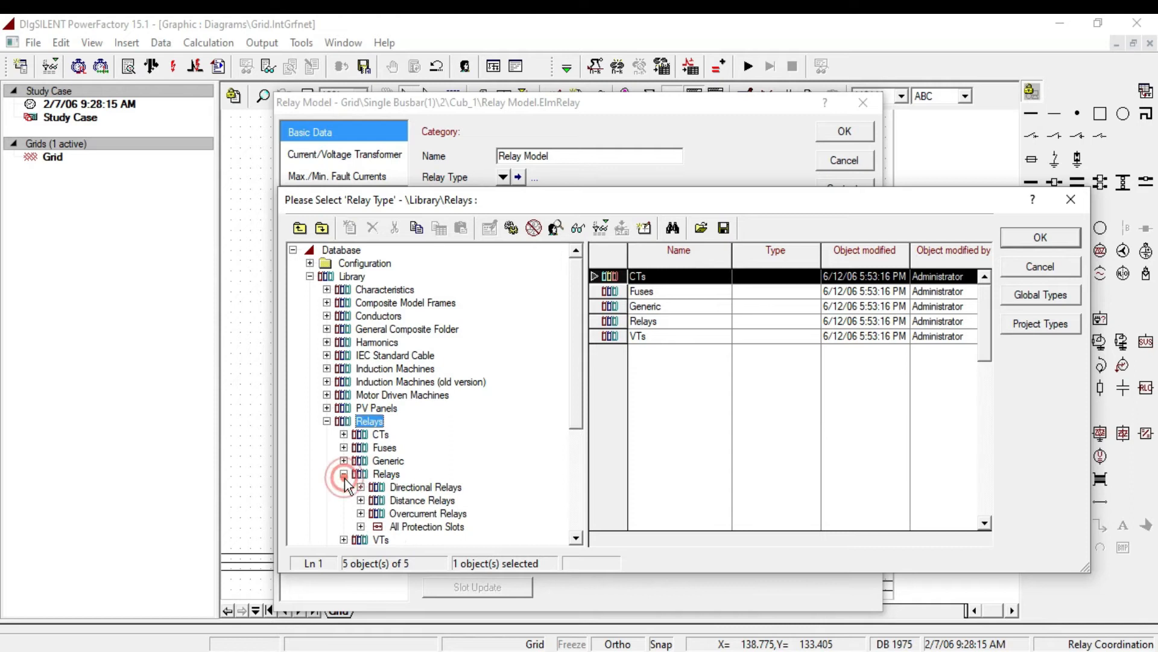
{"action": "left_click", "coordinate": [371, 513]}
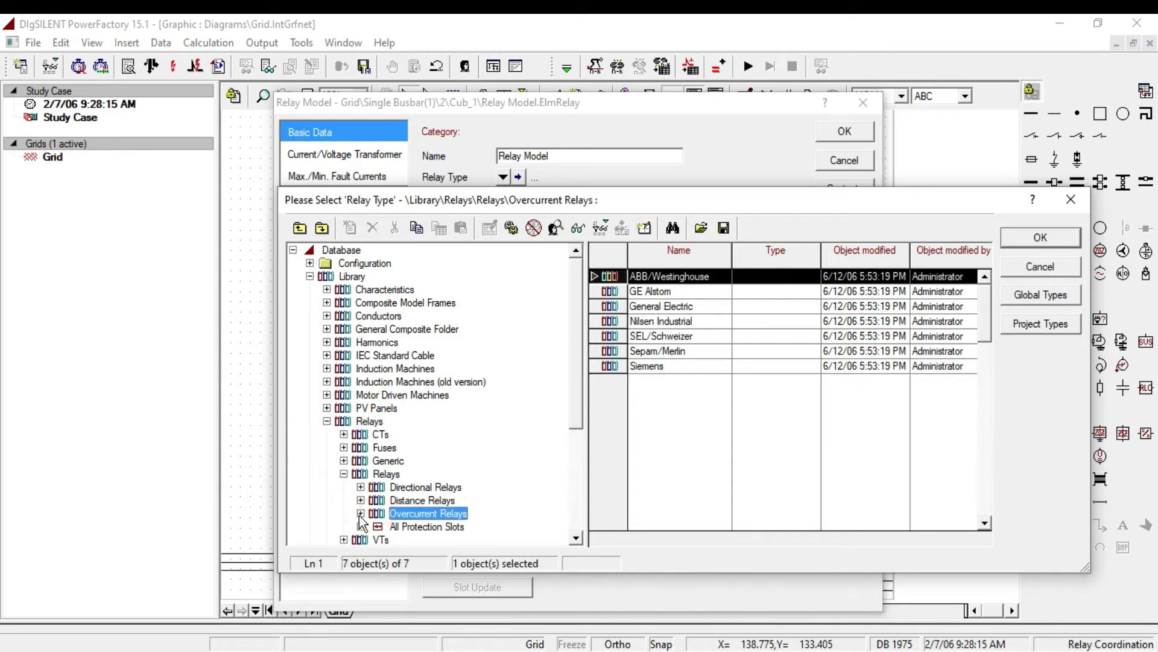
{"action": "left_click", "coordinate": [360, 514]}
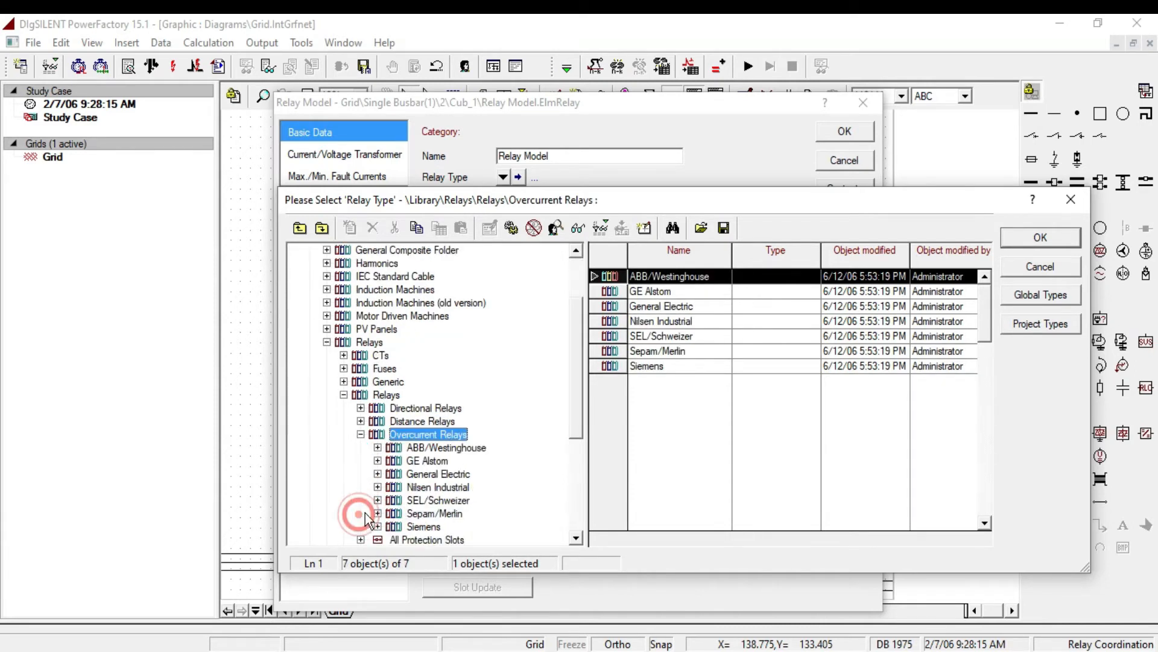
{"action": "left_click", "coordinate": [378, 461]}
{"action": "left_click", "coordinate": [430, 383]}
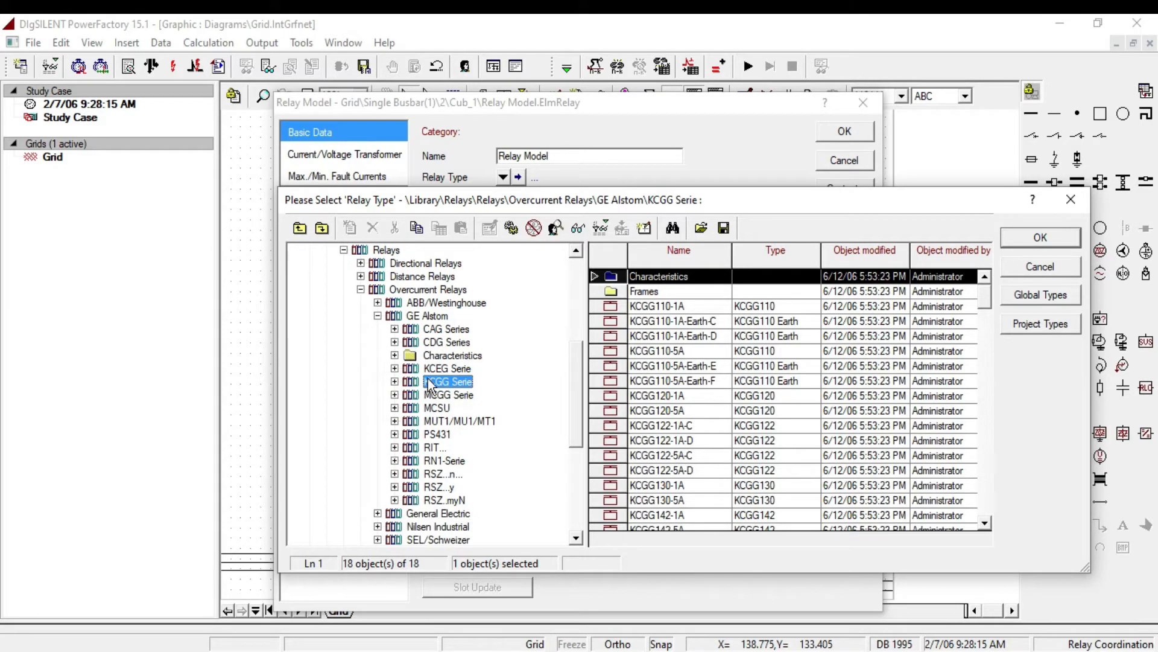
{"action": "scroll", "coordinate": [689, 410], "scroll_direction": "down", "scroll_amount": 3}
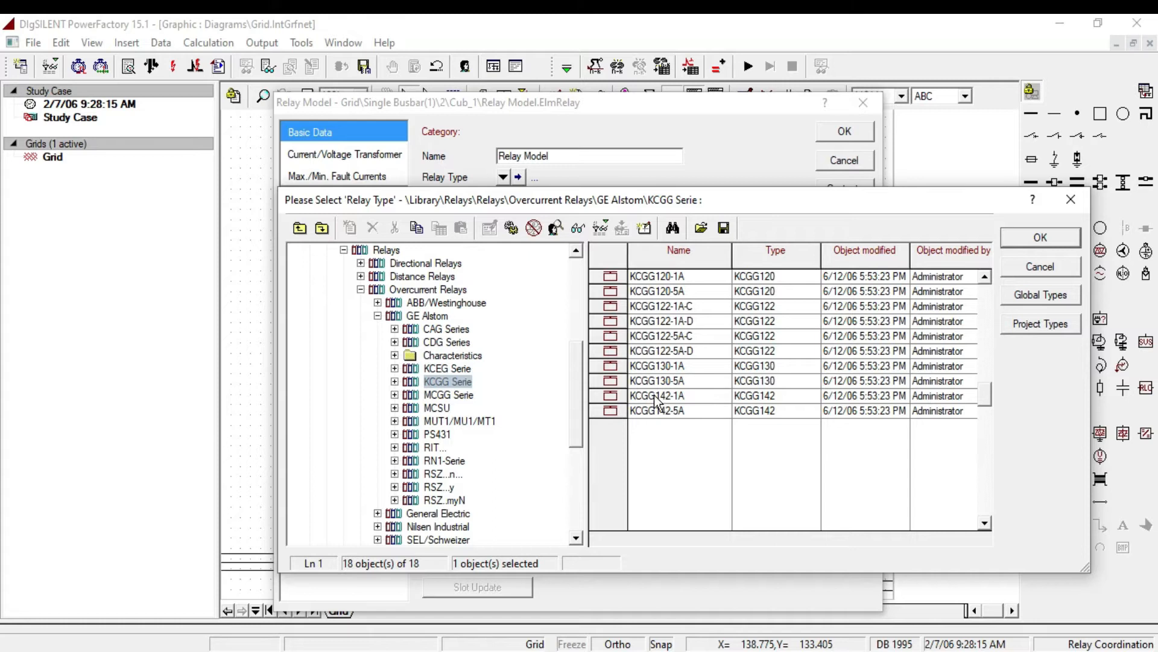
{"action": "left_click", "coordinate": [649, 398]}
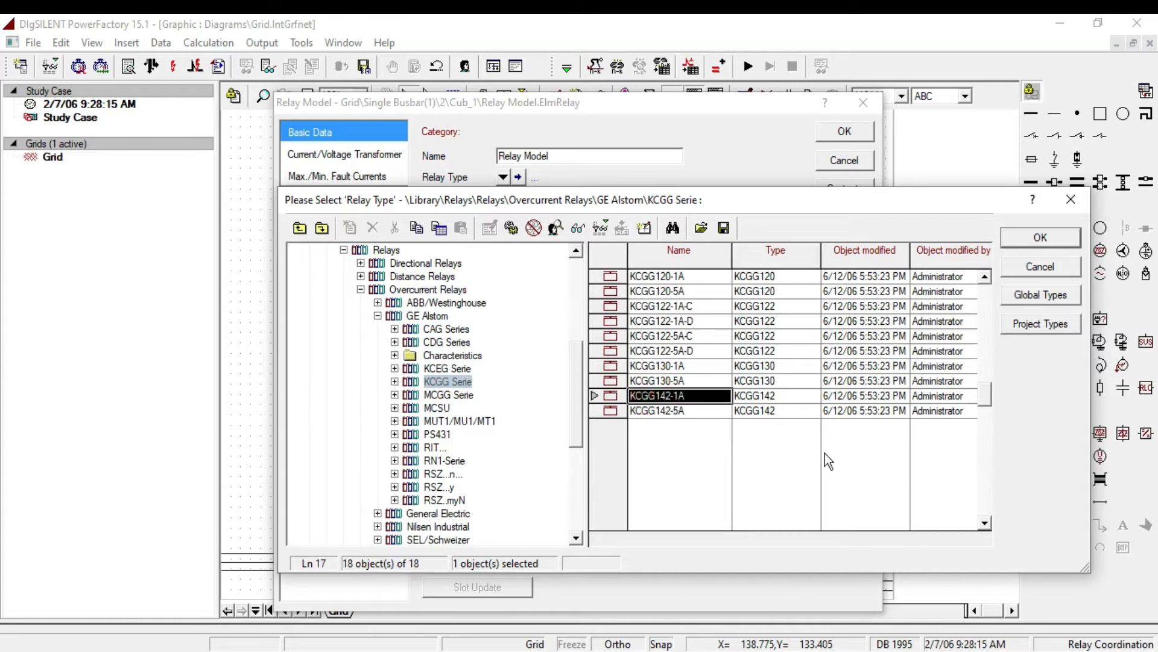
{"action": "left_click", "coordinate": [1039, 240]}
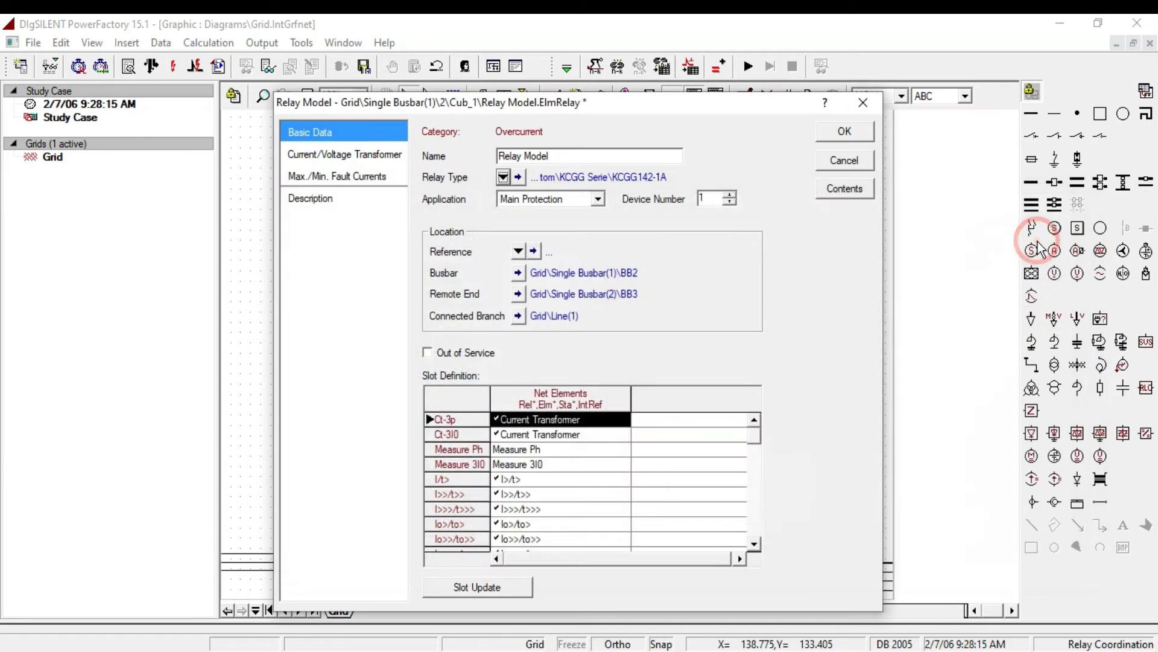
Step: Configure the I>/t> element with a 3.20 p.u. current setting and a 0.25 time dial
{"action": "double_click", "coordinate": [497, 480]}
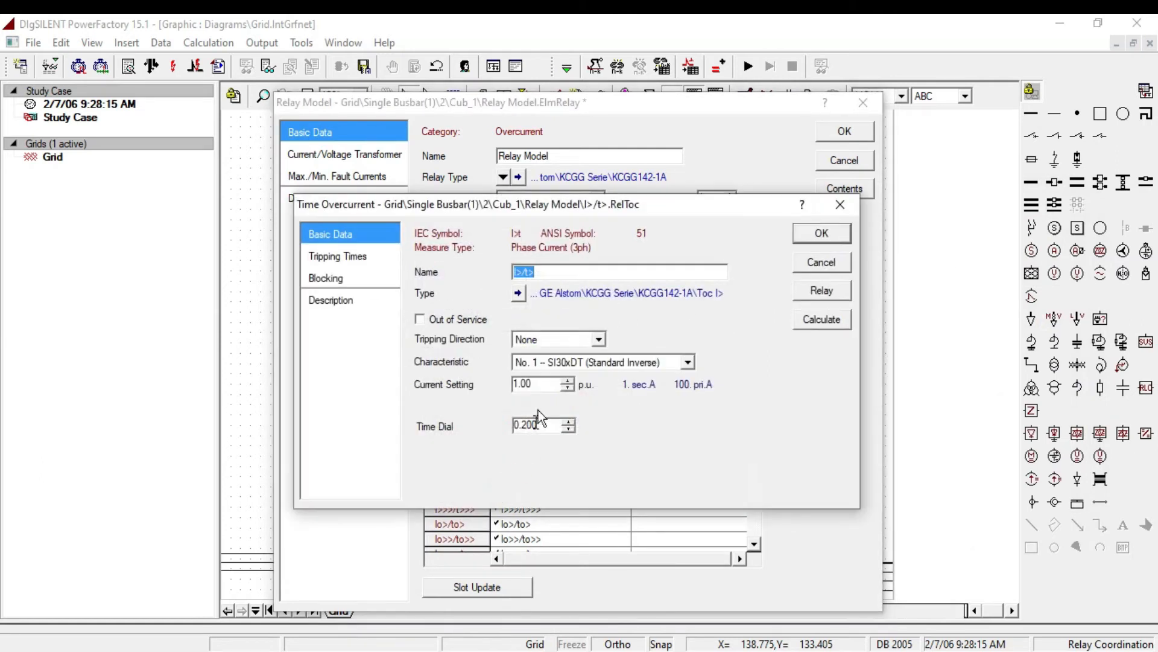
{"action": "double_click", "coordinate": [551, 385]}
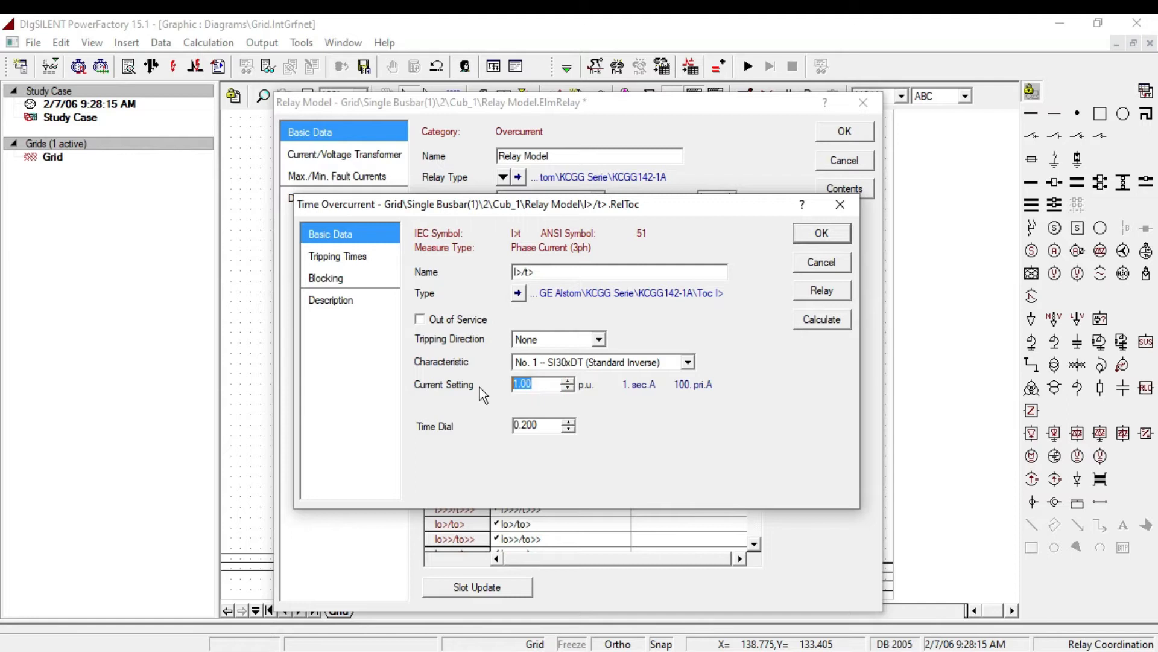
{"action": "type", "text": "3."}
{"action": "double_click", "coordinate": [546, 424]}
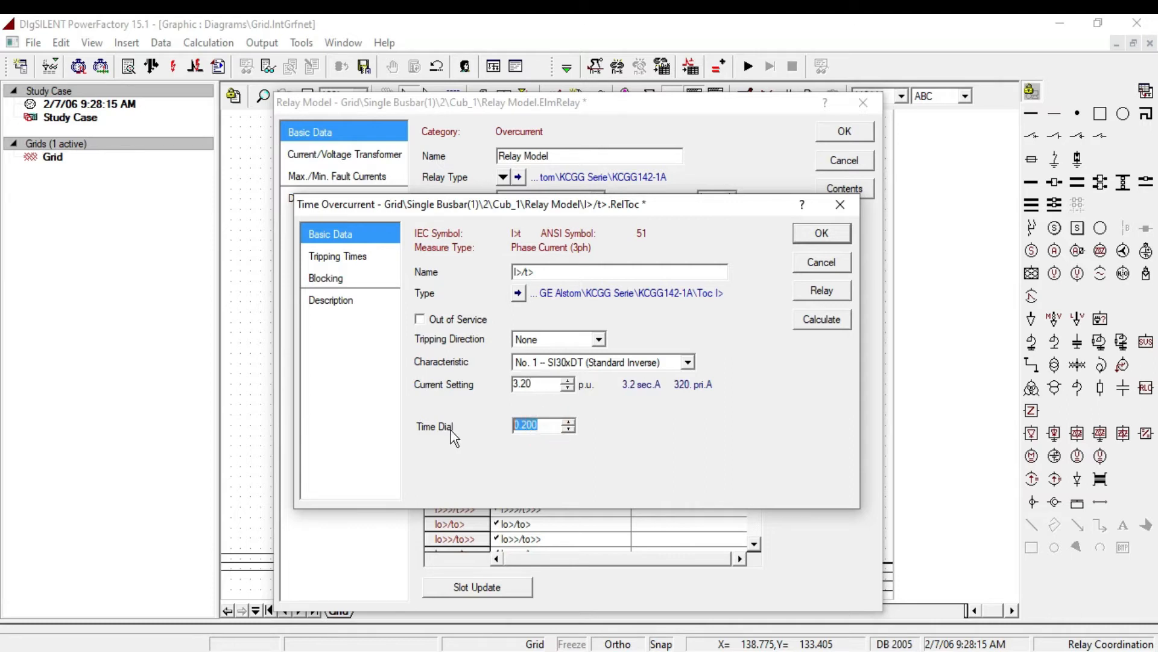
{"action": "type", "text": "0."}
{"action": "left_click", "coordinate": [821, 234]}
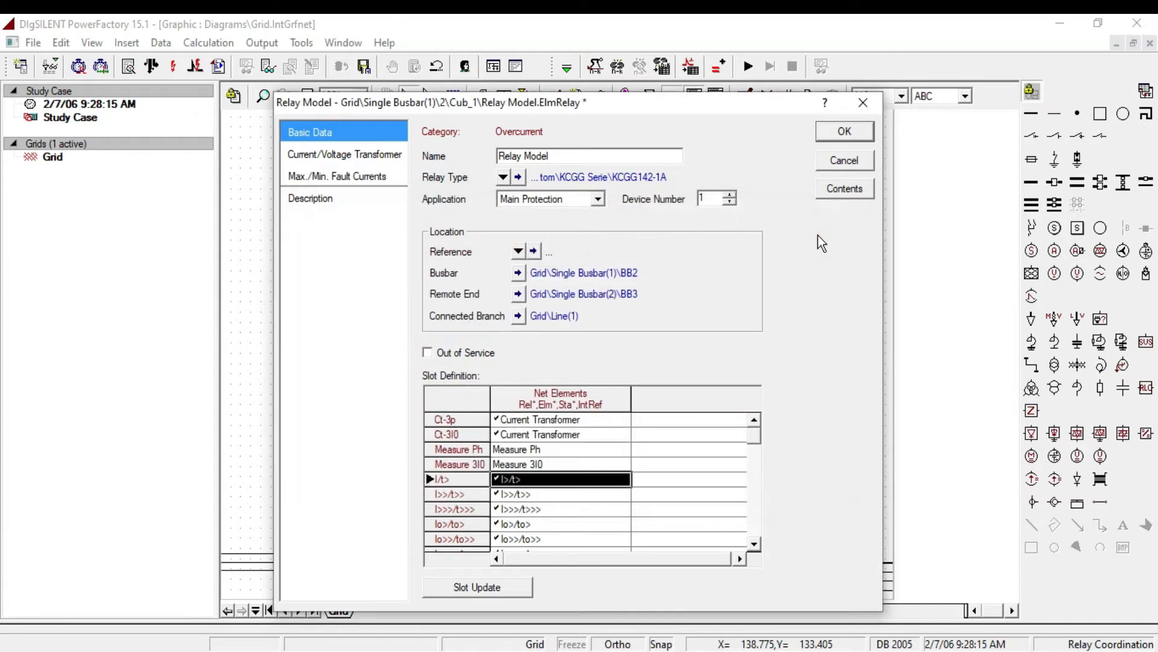
{"action": "scroll", "coordinate": [640, 404], "scroll_direction": "down", "scroll_amount": 2}
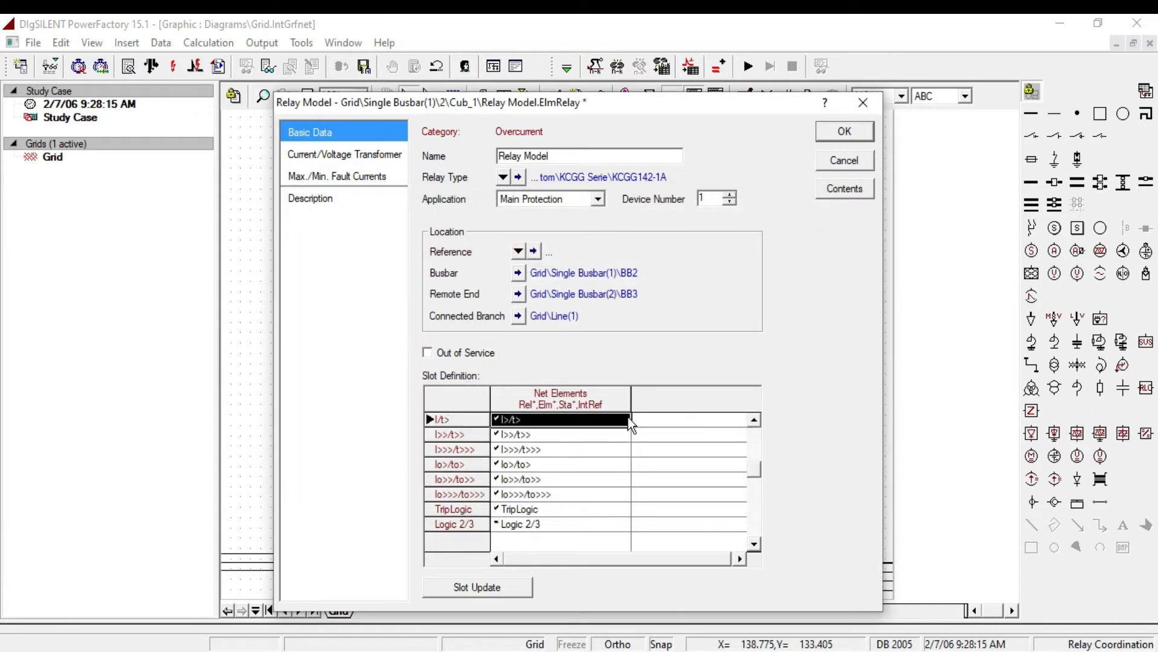
{"action": "double_click", "coordinate": [508, 418]}
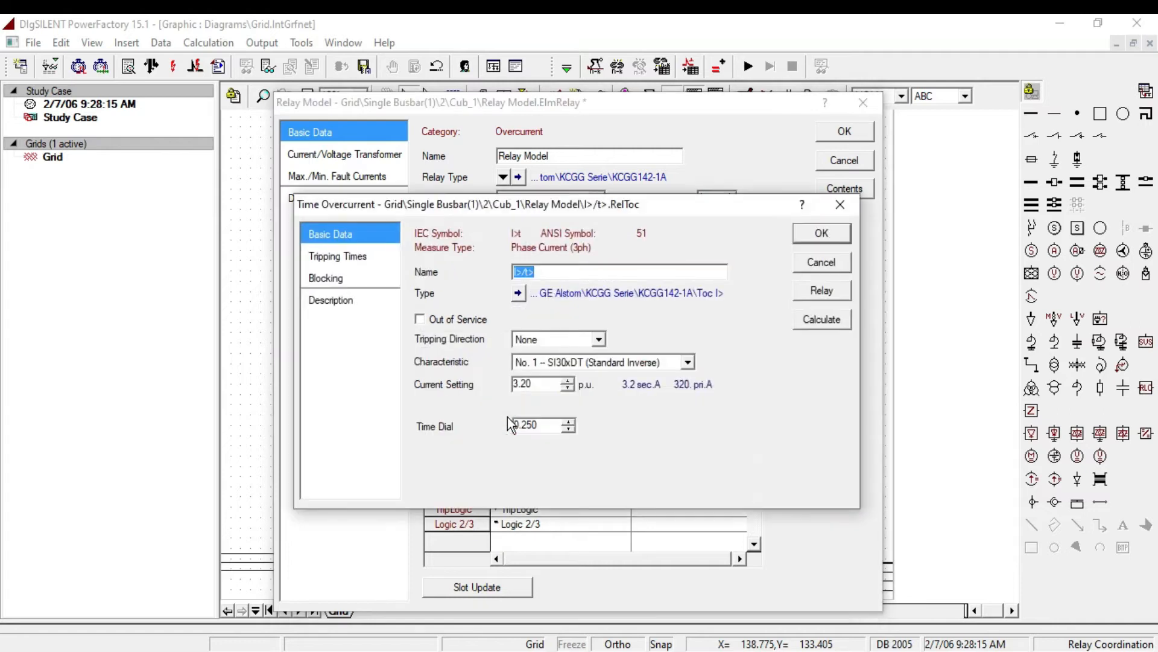
{"action": "left_click", "coordinate": [821, 234]}
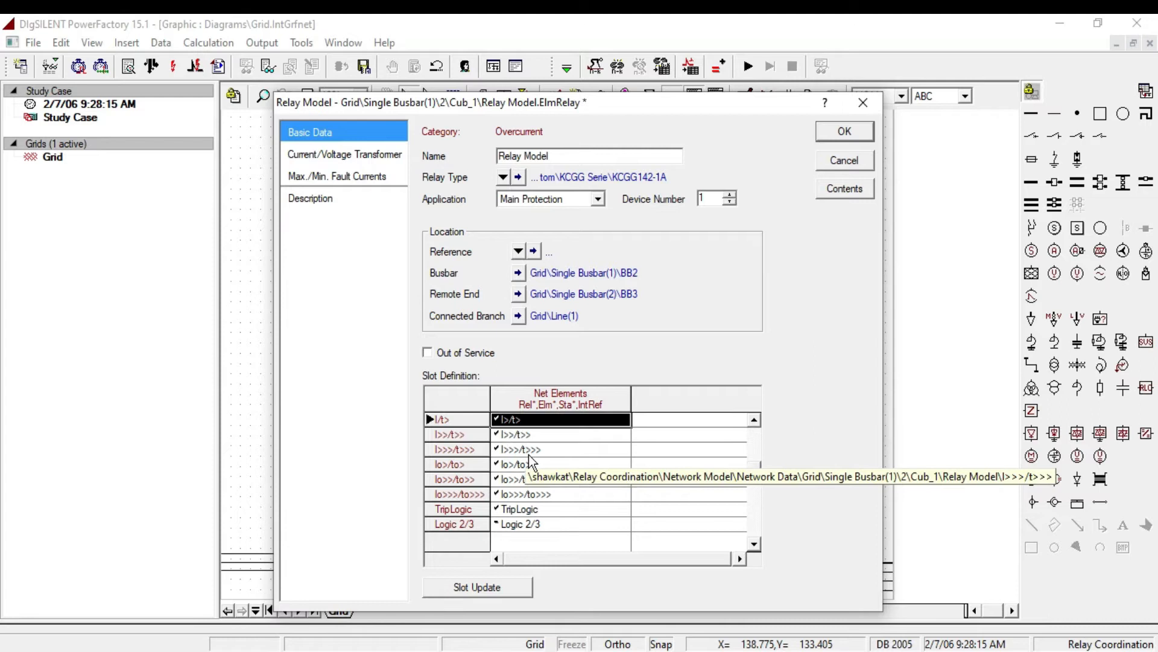
Step: Set the I>>/t>> and I>>>/t>>> instantaneous overcurrent elements out of service
{"action": "scroll", "coordinate": [511, 444], "scroll_direction": "up", "scroll_amount": 2}
{"action": "double_click", "coordinate": [508, 496]}
{"action": "left_click", "coordinate": [477, 365]}
{"action": "left_click", "coordinate": [809, 279]}
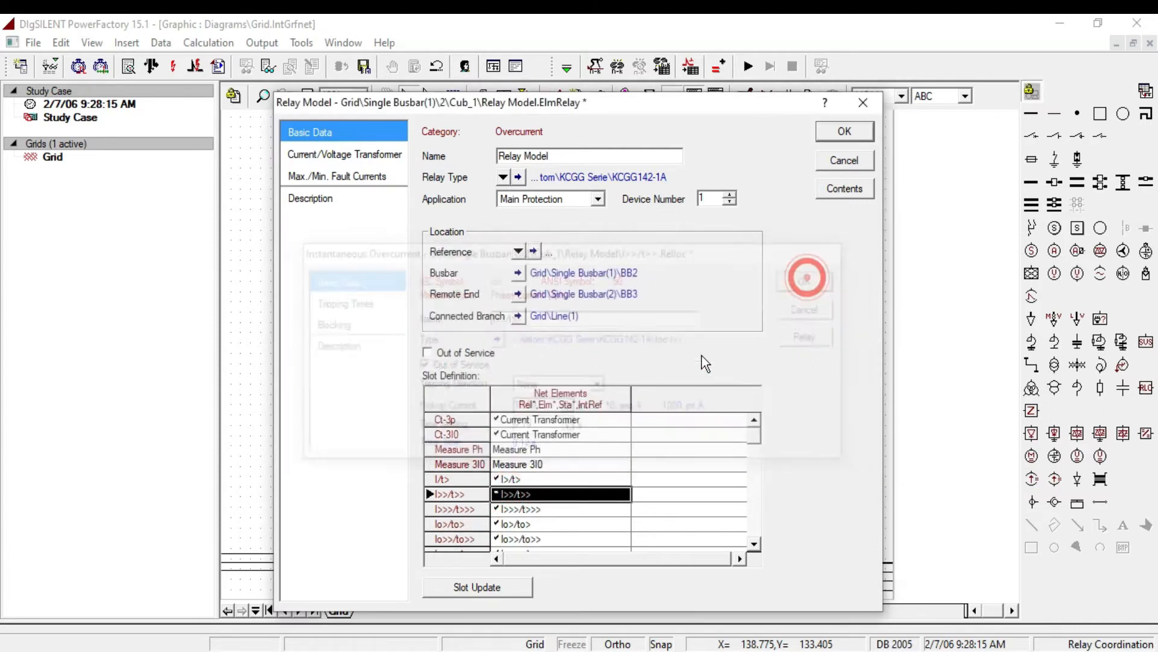
{"action": "left_click", "coordinate": [518, 511]}
{"action": "double_click", "coordinate": [518, 512]}
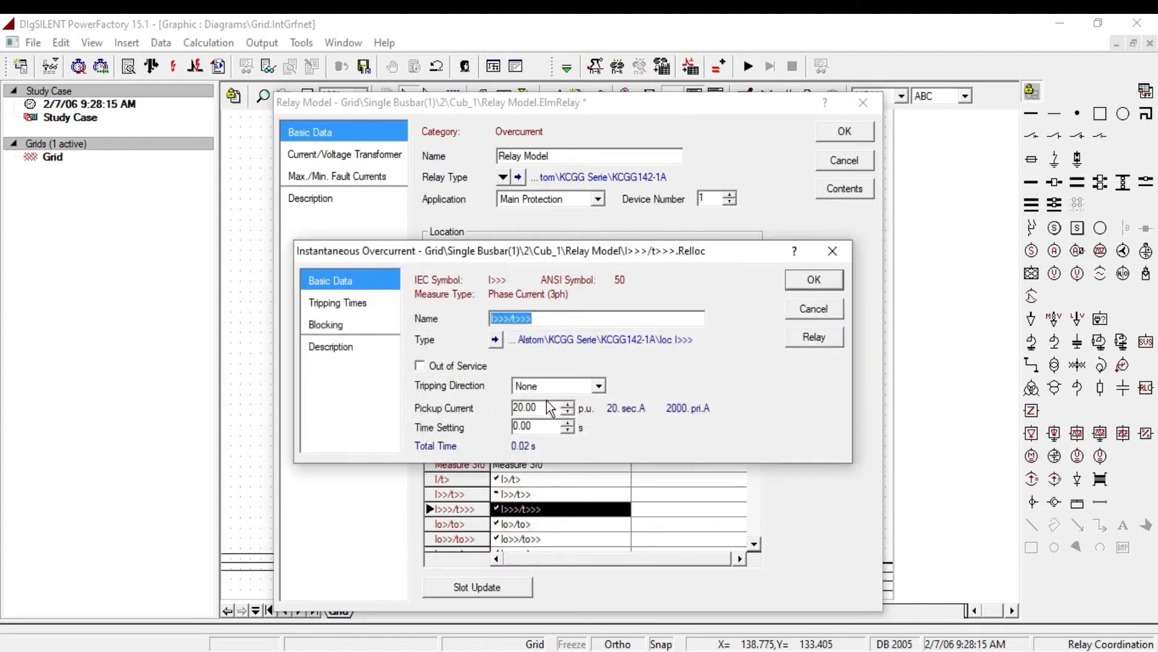
{"action": "left_click", "coordinate": [420, 366]}
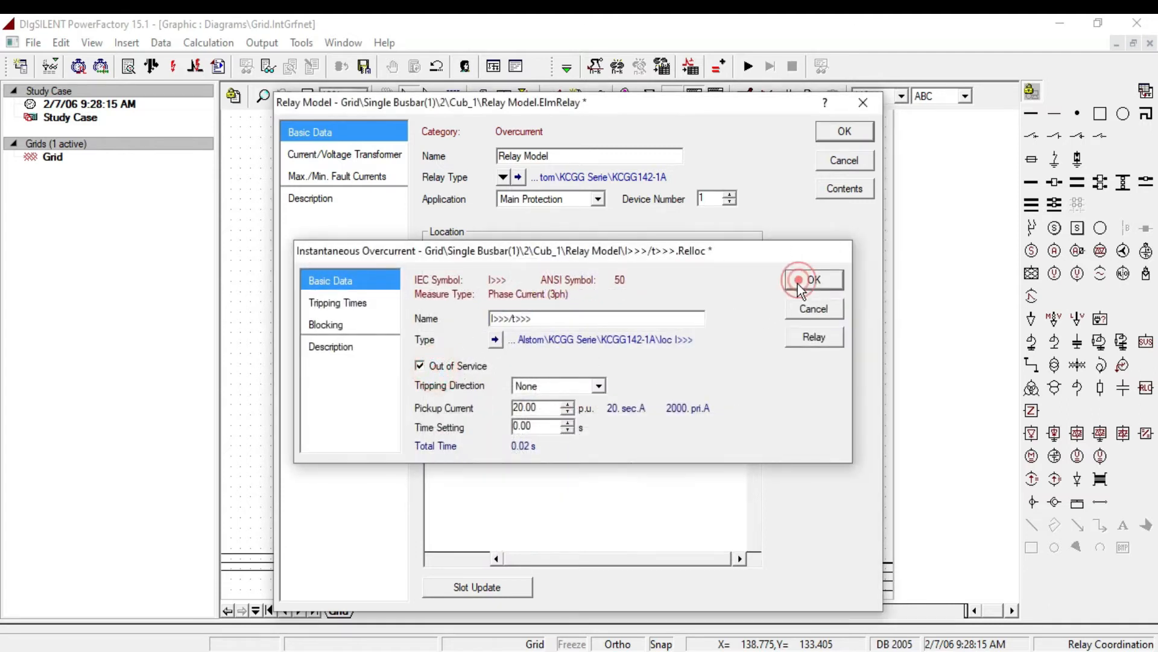
{"action": "left_click", "coordinate": [811, 280]}
Step: Set the Io>/to>, Io>>/to>> and Io>>>/to>>> earth-fault elements of this relay out of service
{"action": "double_click", "coordinate": [517, 524]}
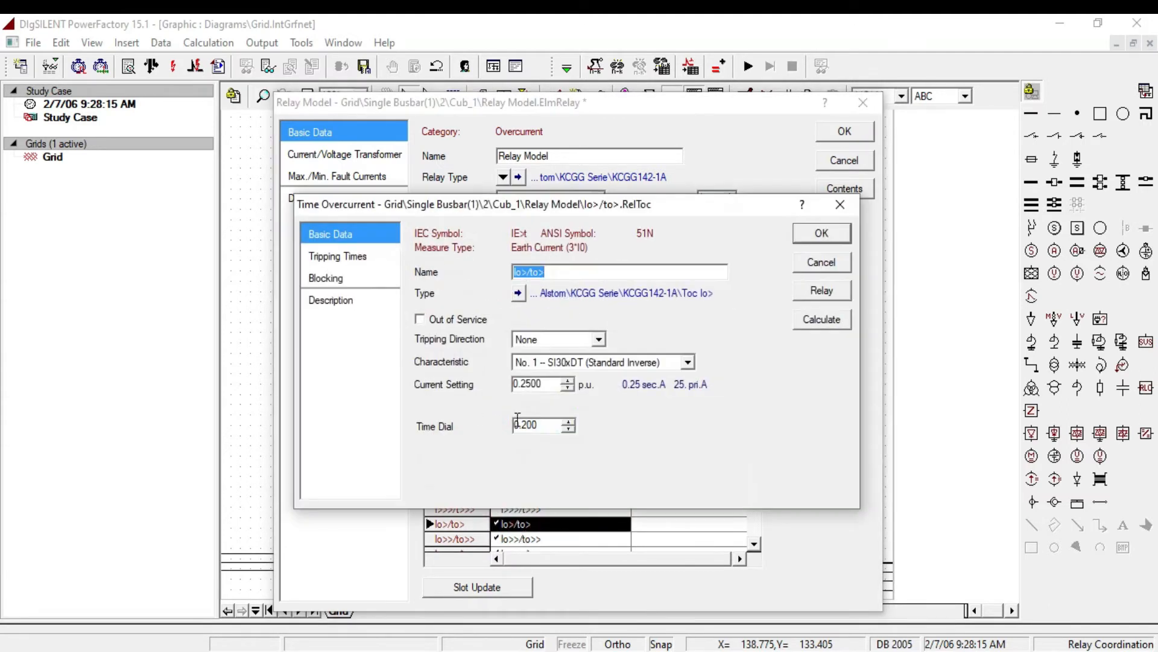
{"action": "left_click", "coordinate": [458, 320]}
{"action": "left_click", "coordinate": [822, 234]}
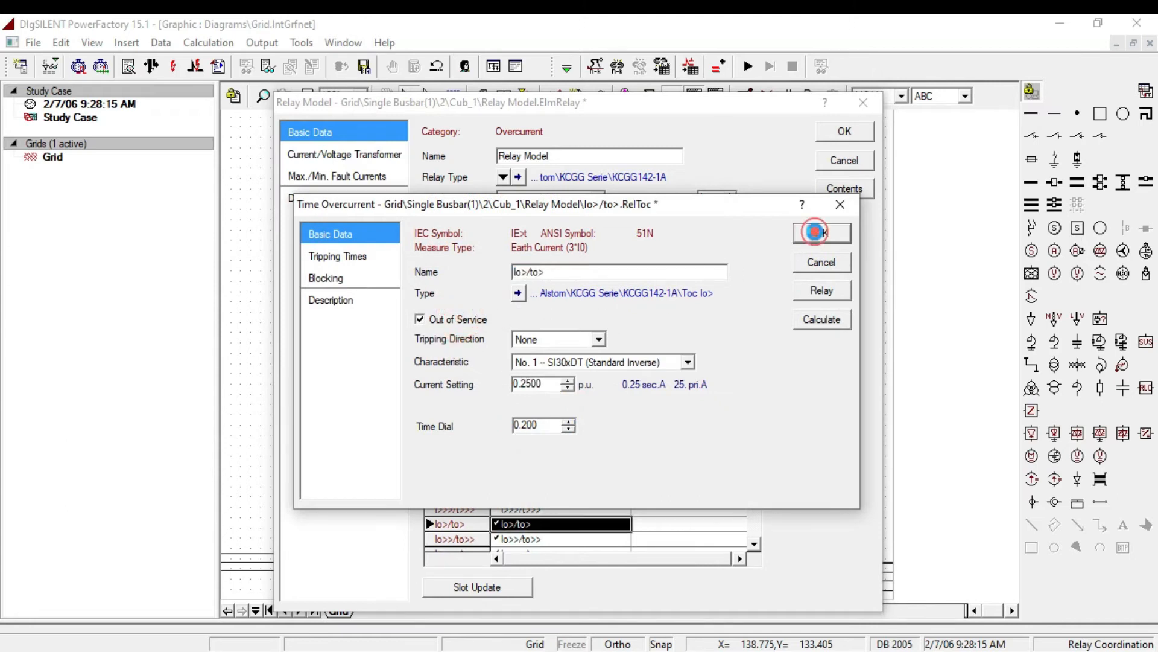
{"action": "scroll", "coordinate": [615, 459], "scroll_direction": "down", "scroll_amount": 2}
{"action": "double_click", "coordinate": [522, 480]}
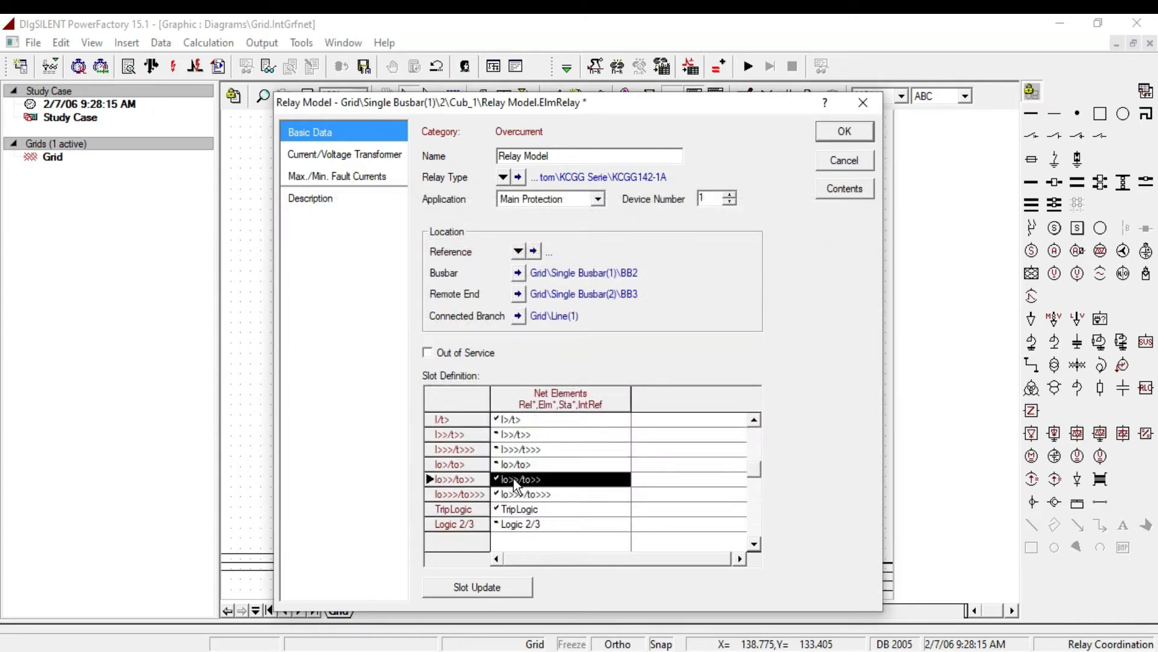
{"action": "left_click", "coordinate": [460, 365]}
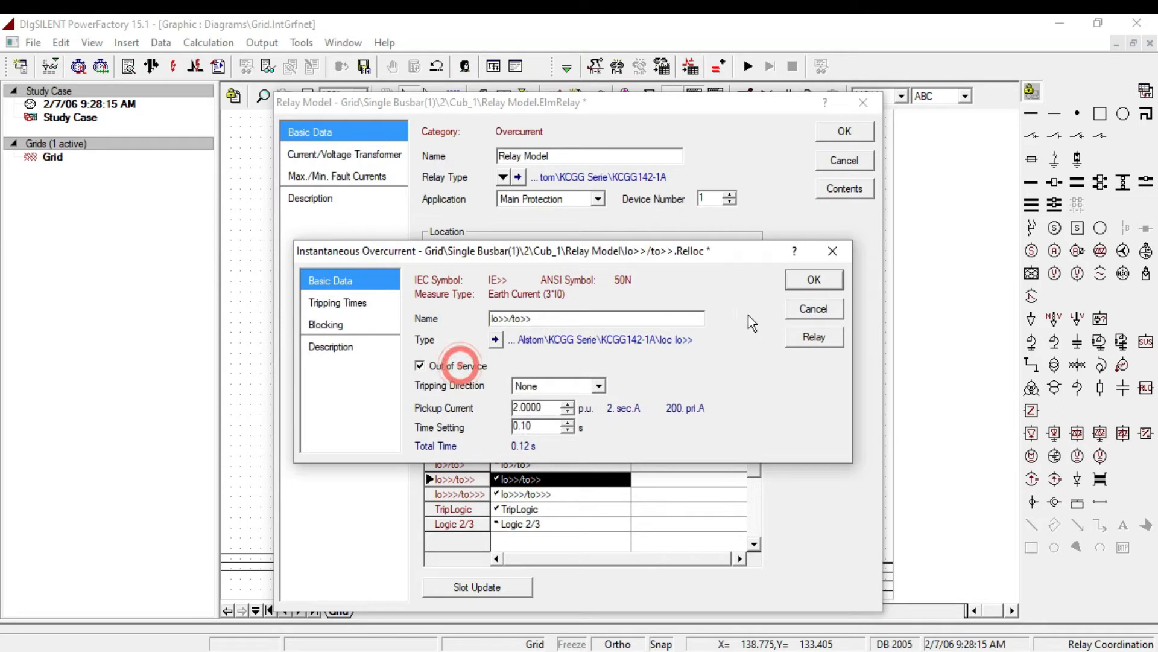
{"action": "left_click", "coordinate": [814, 282]}
{"action": "double_click", "coordinate": [524, 494]}
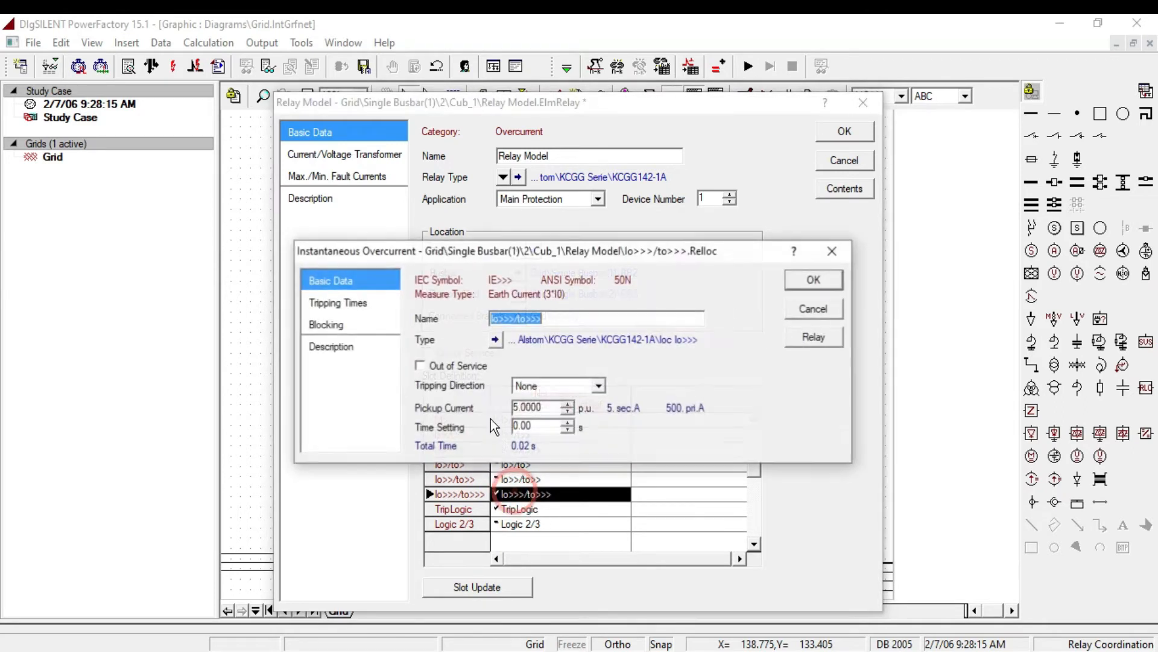
{"action": "left_click", "coordinate": [436, 364]}
{"action": "left_click", "coordinate": [826, 279]}
Step: Rename the relay as R2 and close its dialog
{"action": "scroll", "coordinate": [533, 527], "scroll_direction": "up", "scroll_amount": 2}
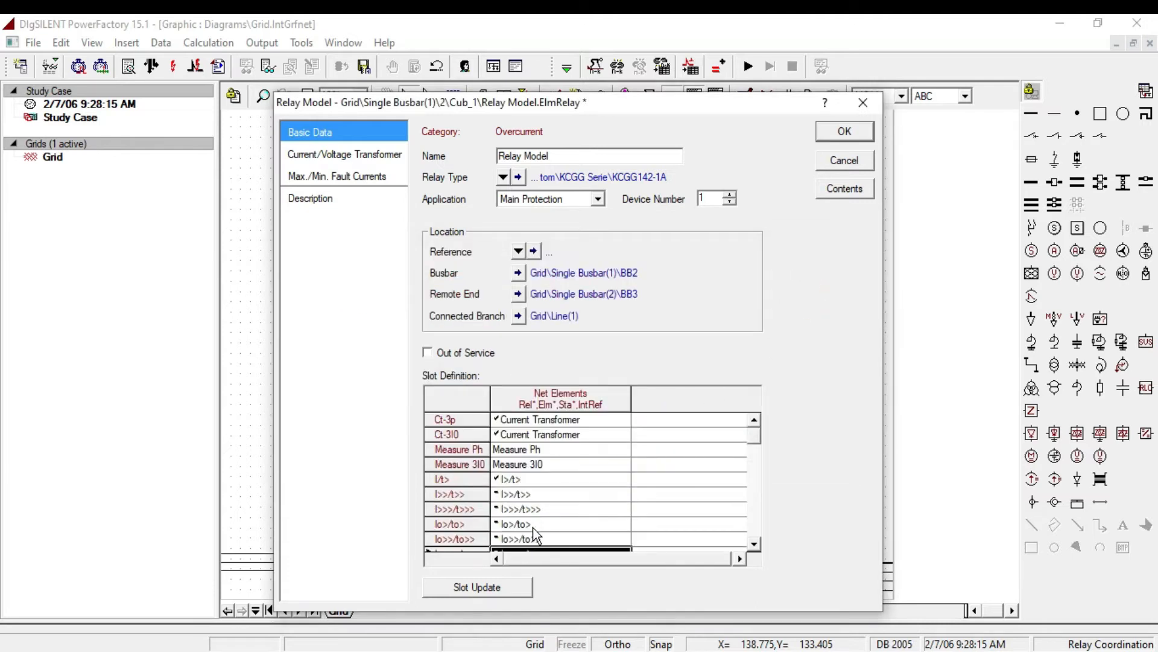
{"action": "double_click", "coordinate": [590, 157]}
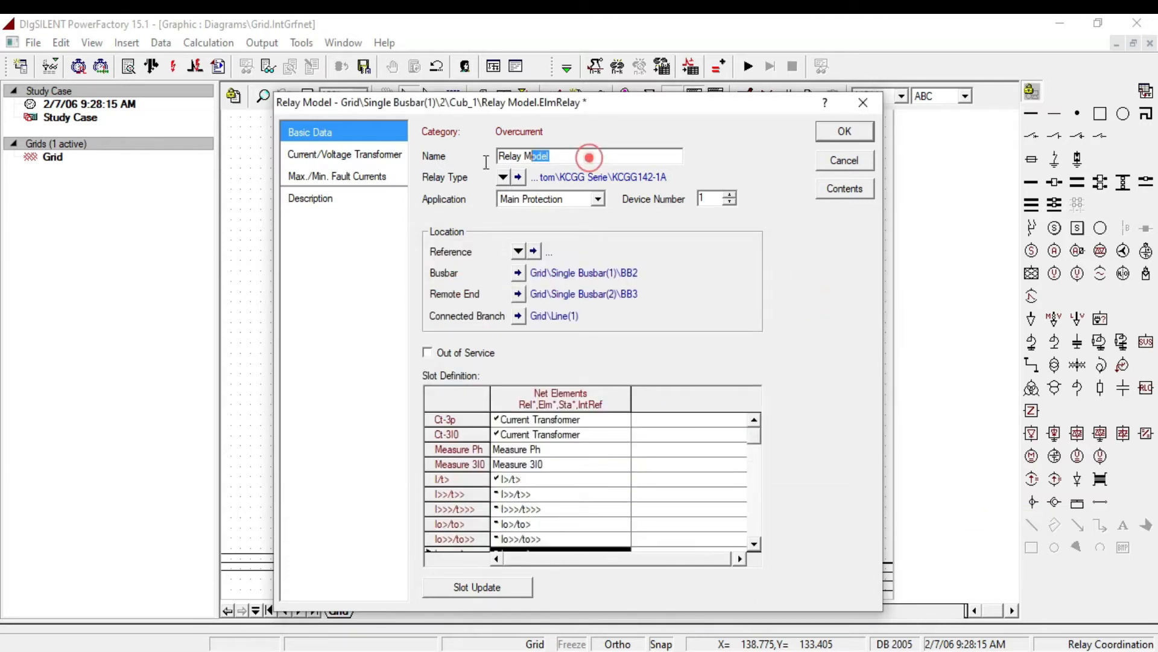
{"action": "type", "text": "R2"}
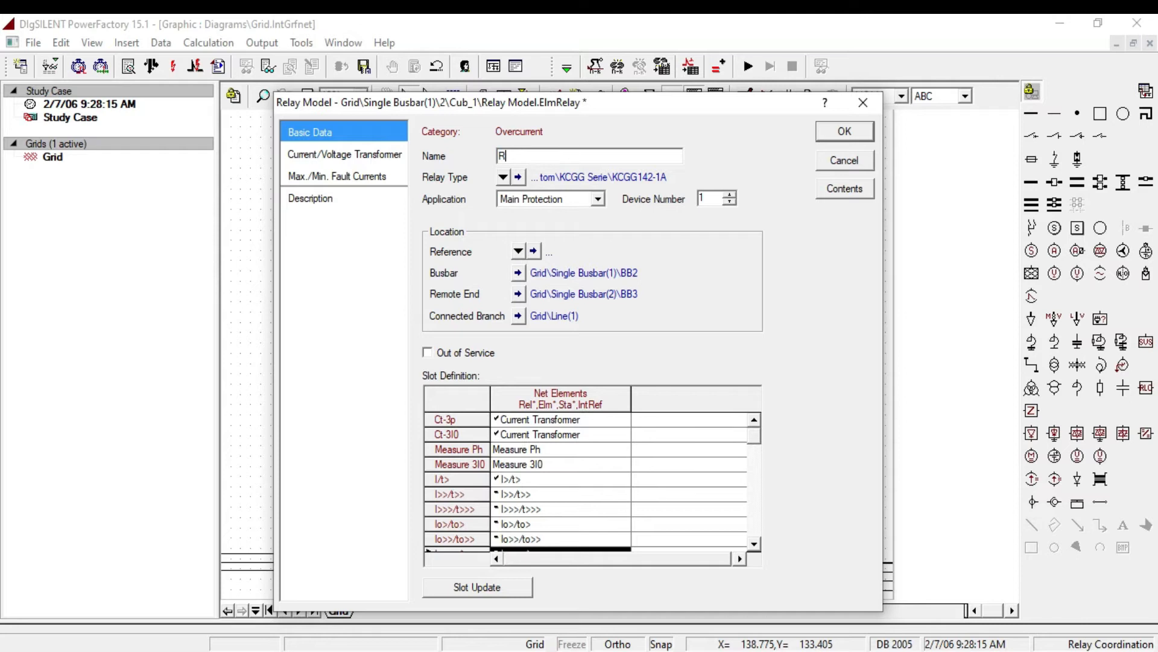
{"action": "left_click", "coordinate": [842, 137]}
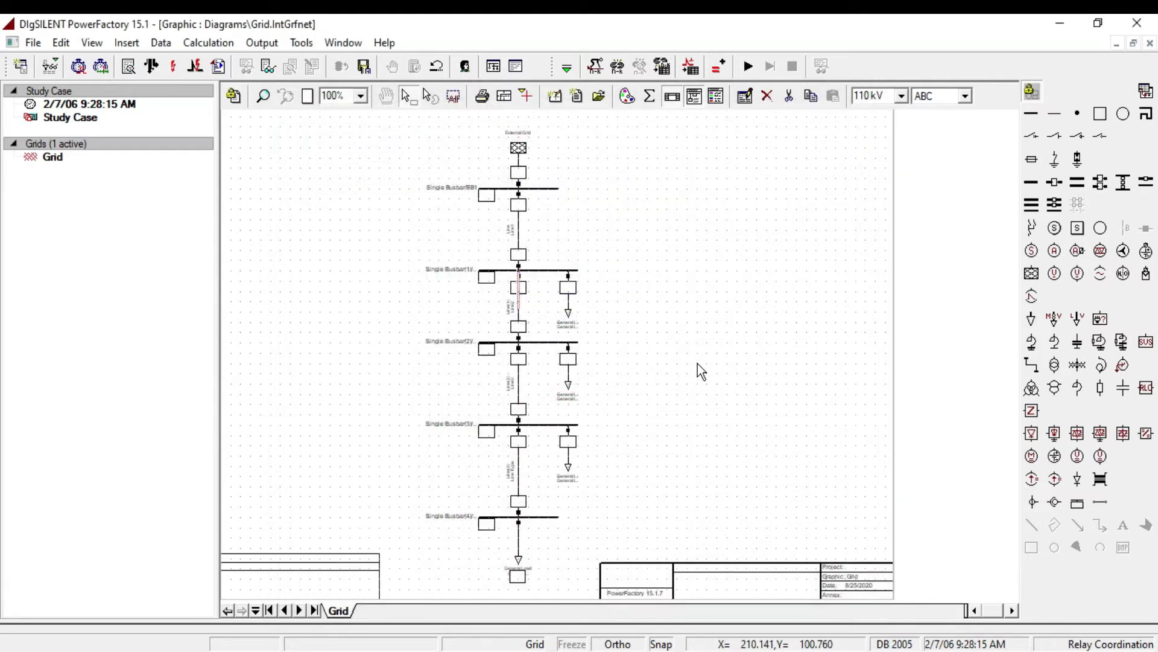
Step: Add a new relay model to the Line(2) cubicle at Single Busbar(2)
{"action": "right_click", "coordinate": [518, 357]}
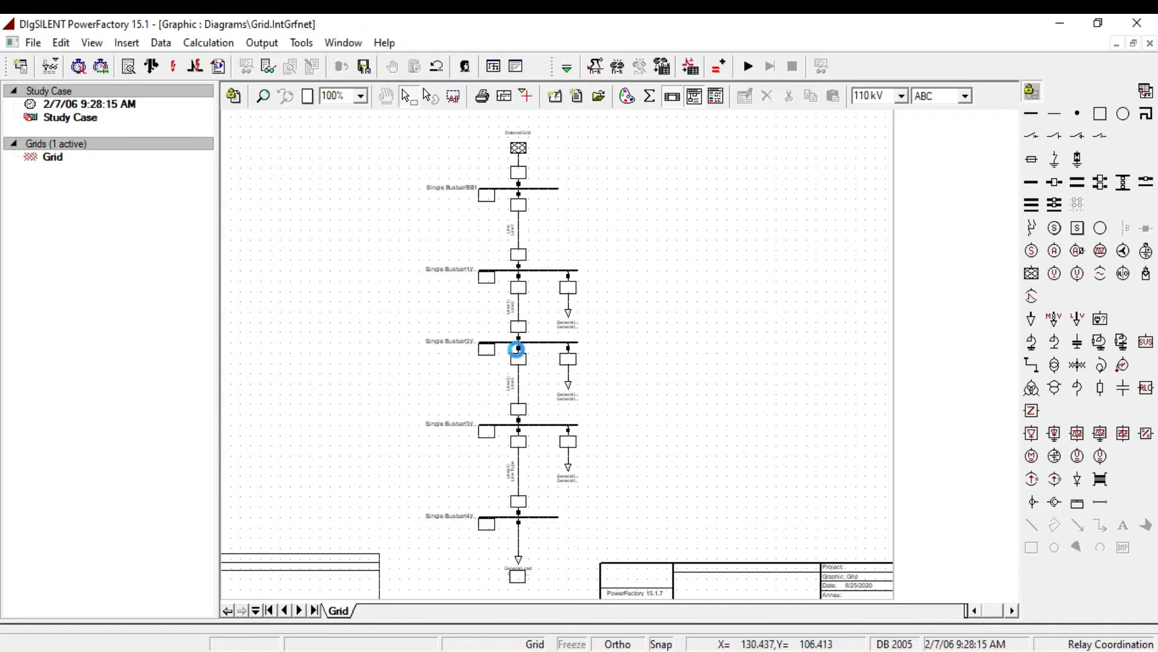
{"action": "mouse_move", "coordinate": [561, 389]}
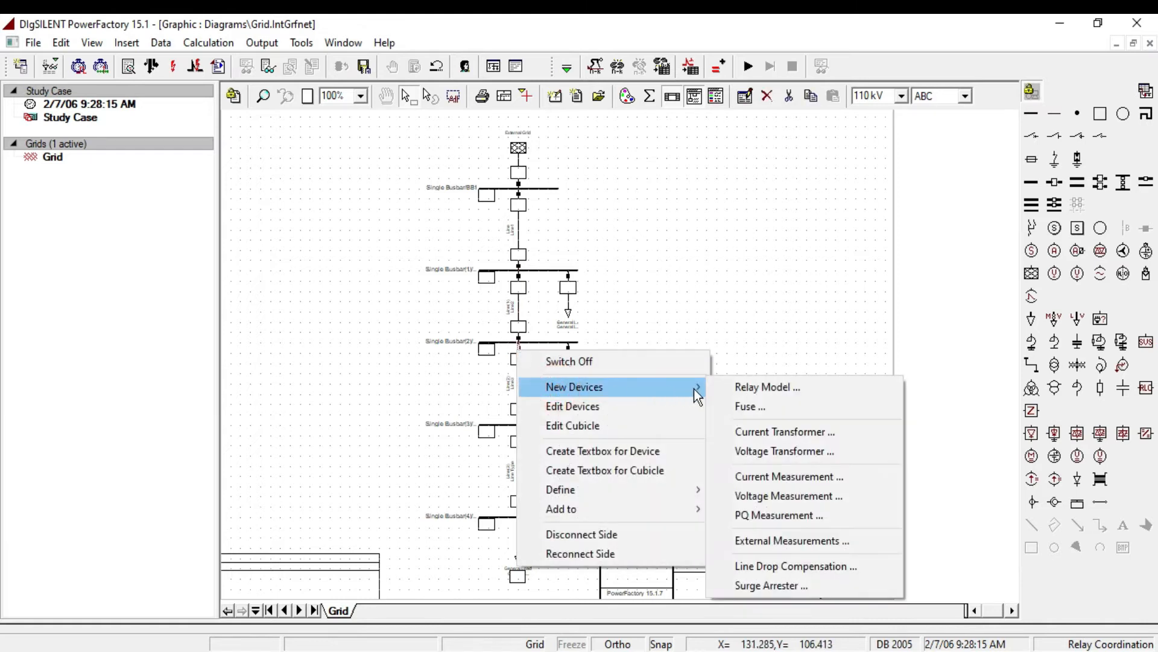
{"action": "left_click", "coordinate": [746, 386]}
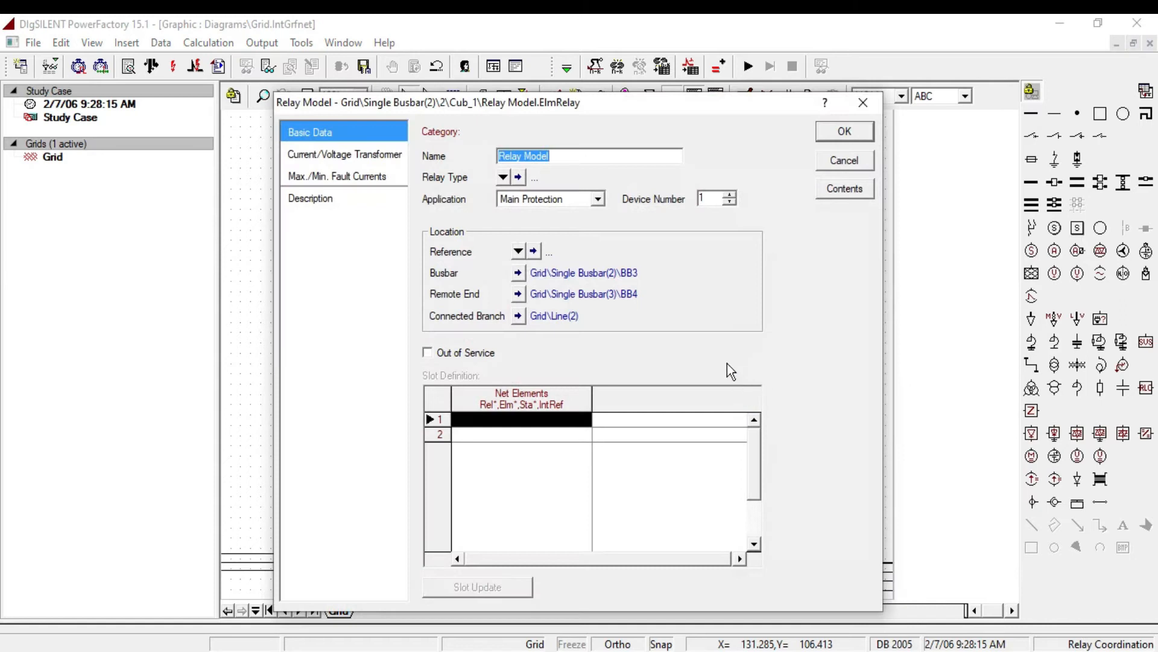
Step: Assign the global relay type KCGG142-1A from the GE Alstom KCGG Serie overcurrent relay library
{"action": "left_click", "coordinate": [502, 177]}
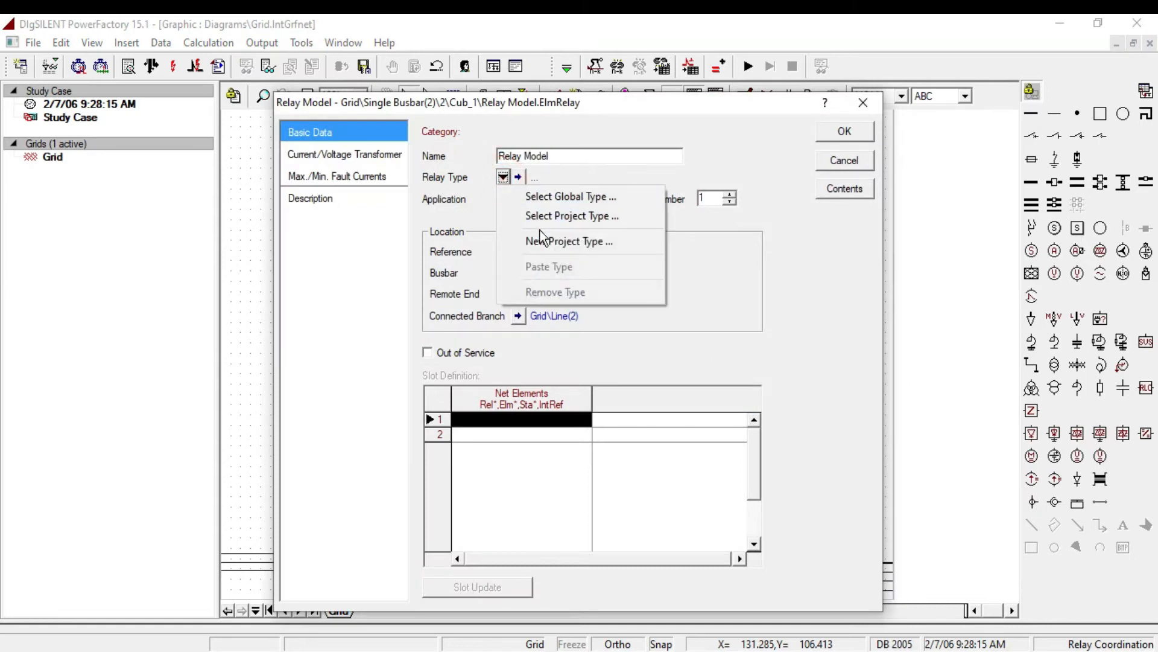
{"action": "left_click", "coordinate": [545, 204]}
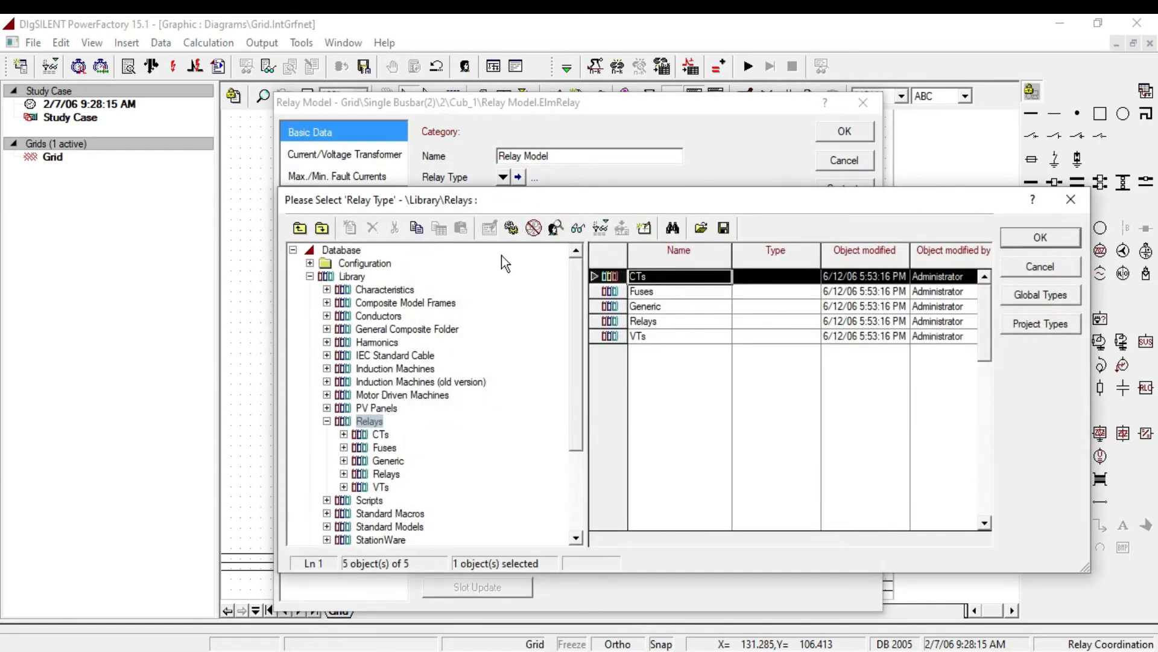
{"action": "left_click", "coordinate": [343, 474]}
{"action": "left_click", "coordinate": [399, 513]}
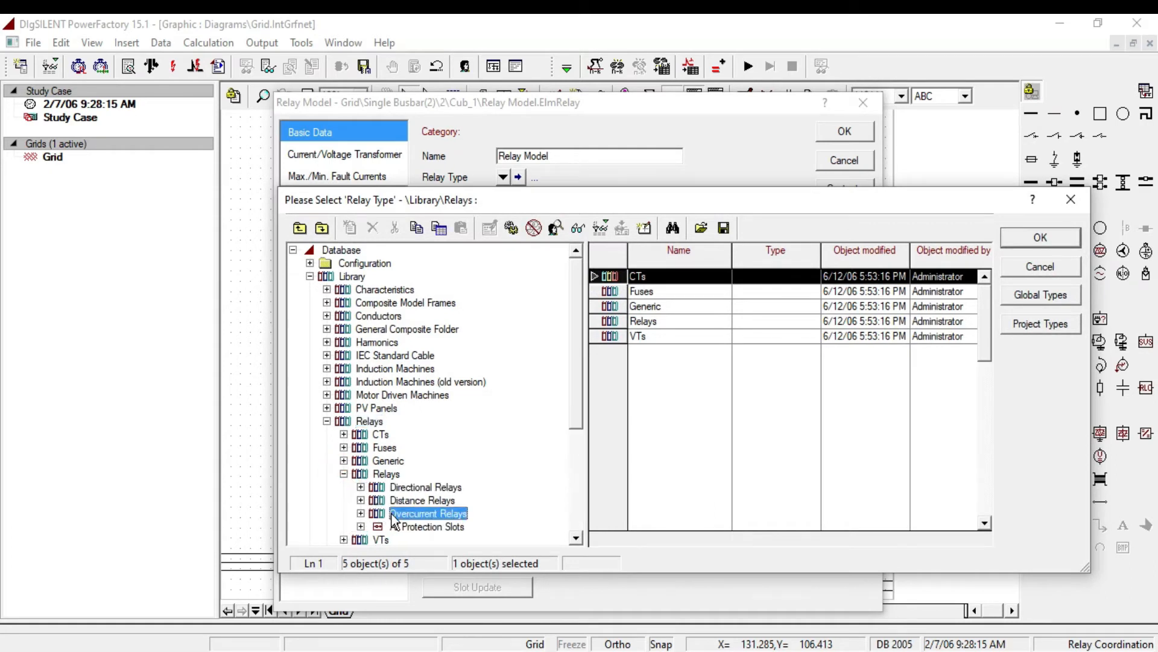
{"action": "left_click", "coordinate": [361, 513]}
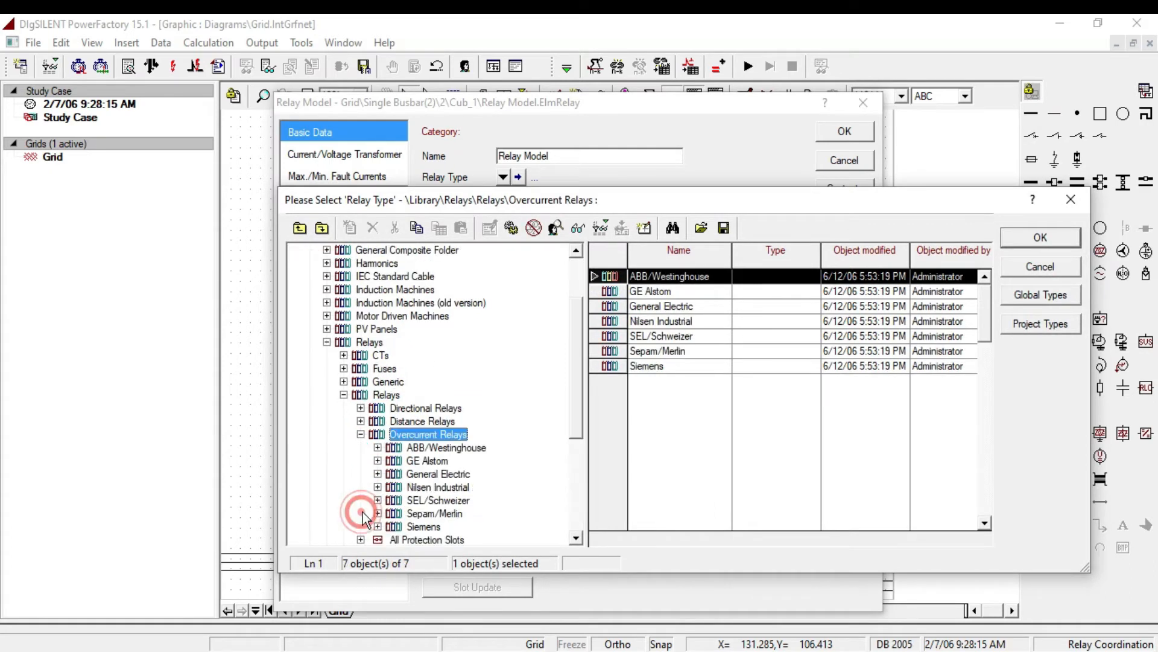
{"action": "left_click", "coordinate": [377, 462]}
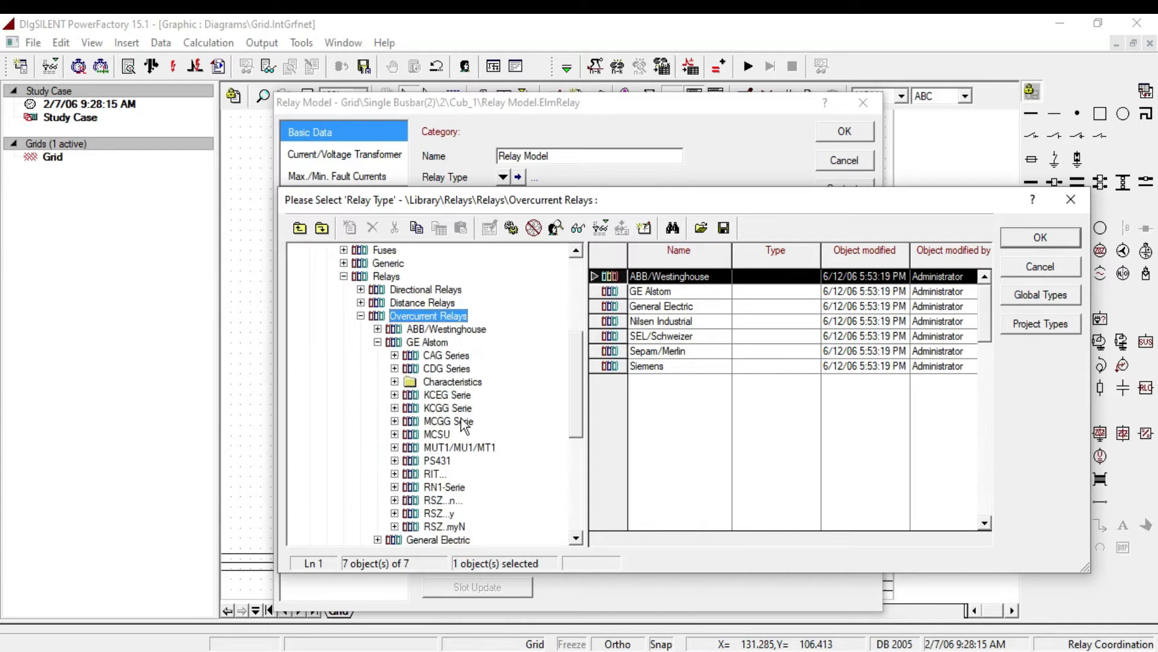
{"action": "left_click", "coordinate": [446, 411]}
{"action": "left_click", "coordinate": [635, 457]}
{"action": "left_click", "coordinate": [1041, 237]}
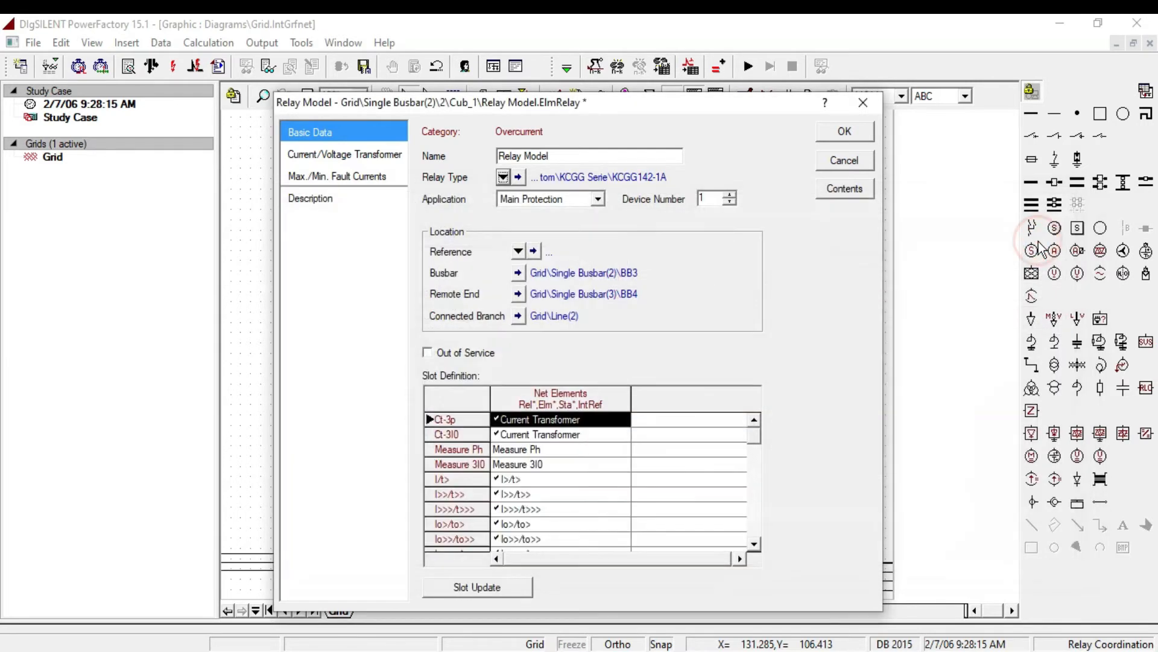
Step: Configure the I>/t> element with a 3.20 p.u. current setting and a 0.1 time dial
{"action": "double_click", "coordinate": [506, 479]}
{"action": "left_click_drag", "start_coordinate": [543, 385], "coordinate": [445, 389]}
{"action": "type", "text": "3.20"}
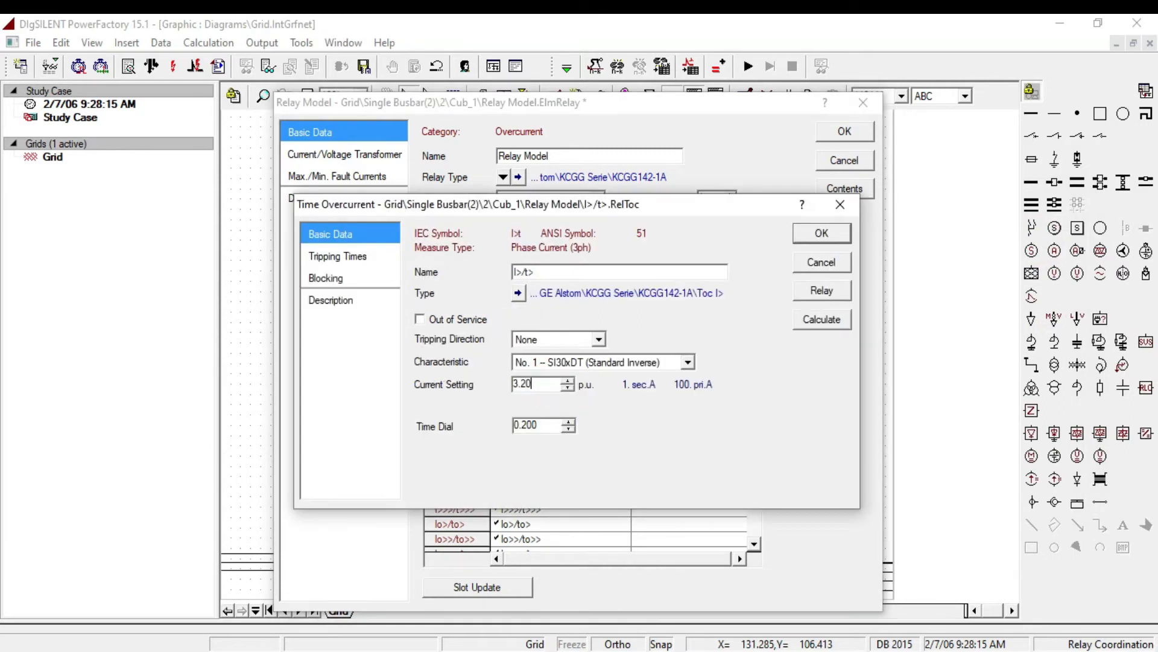
{"action": "left_click_drag", "start_coordinate": [534, 430], "coordinate": [489, 434]}
{"action": "type", "text": "0.1"}
{"action": "left_click", "coordinate": [822, 233]}
Step: Set the I>>/t>> and I>>>/t>>> instantaneous overcurrent elements out of service
{"action": "left_click", "coordinate": [513, 495]}
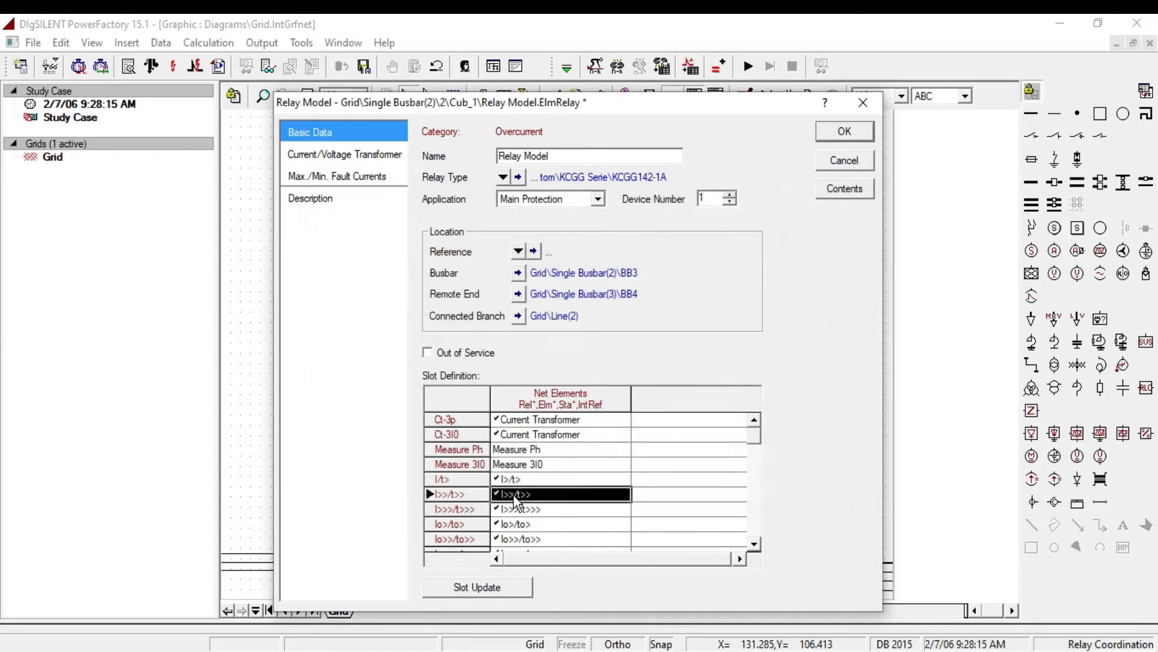
{"action": "double_click", "coordinate": [512, 494]}
{"action": "left_click", "coordinate": [454, 365]}
{"action": "left_click", "coordinate": [809, 279]}
{"action": "left_click", "coordinate": [510, 510]}
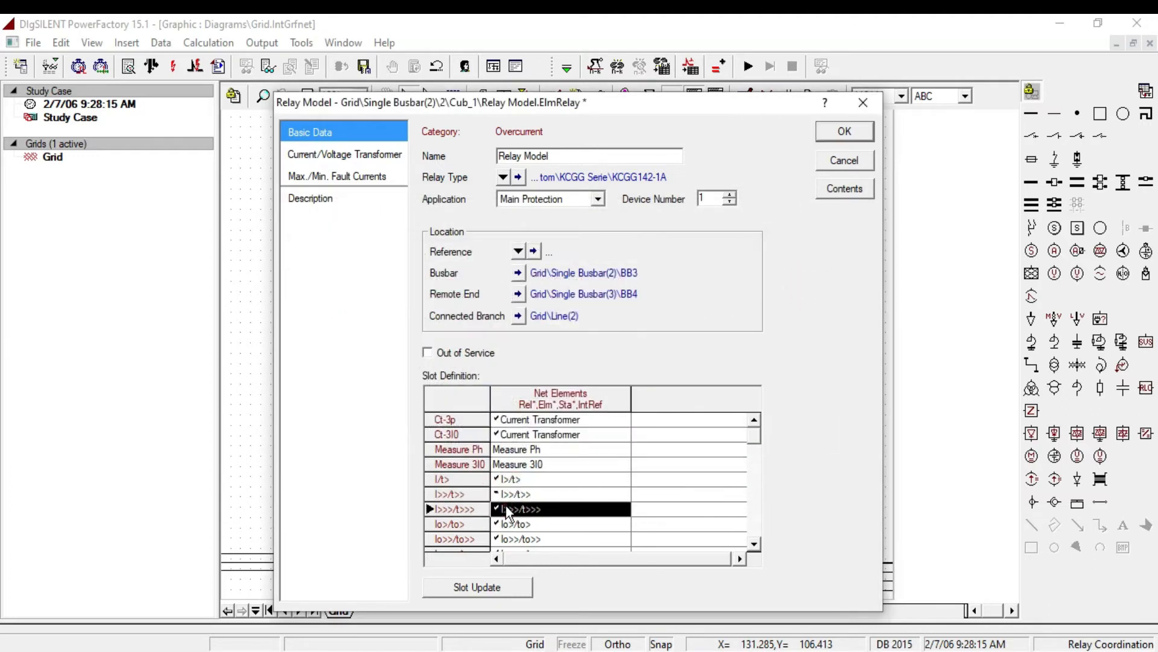
{"action": "double_click", "coordinate": [510, 510]}
{"action": "left_click", "coordinate": [453, 365]}
{"action": "left_click", "coordinate": [813, 279]}
Step: Set the Io>/to>, Io>>/to>> and Io>>>/to>>> earth-fault elements out of service
{"action": "scroll", "coordinate": [610, 467], "scroll_direction": "down", "scroll_amount": 2}
{"action": "left_click", "coordinate": [509, 468]}
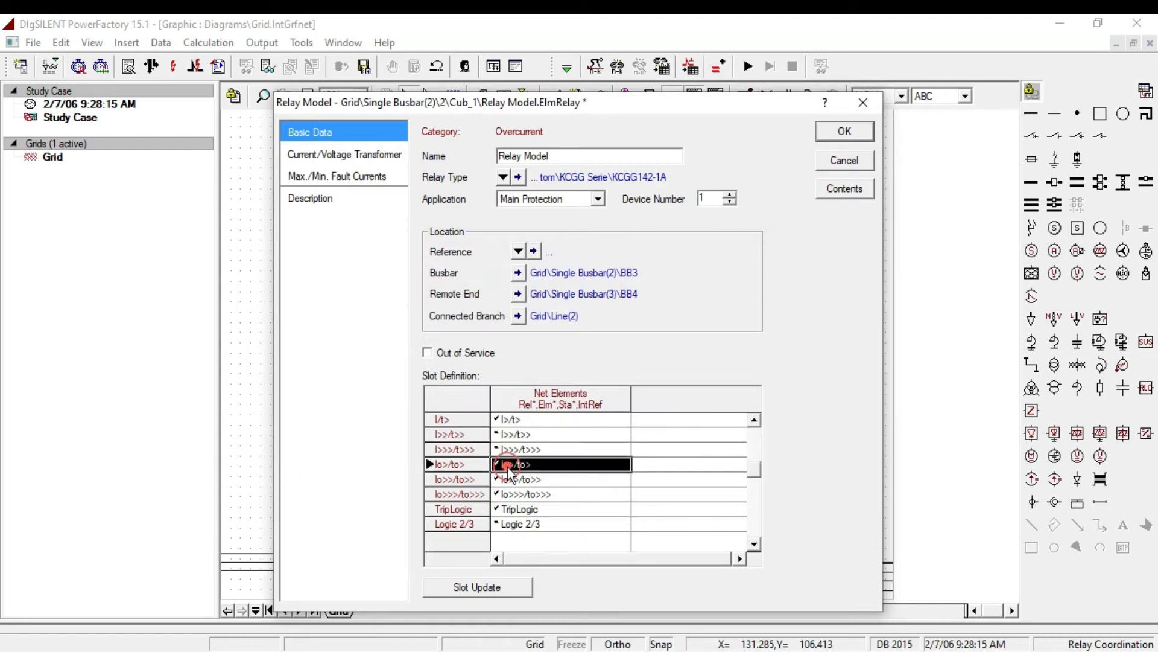
{"action": "double_click", "coordinate": [508, 468]}
{"action": "left_click", "coordinate": [429, 321]}
{"action": "left_click", "coordinate": [817, 233]}
{"action": "left_click", "coordinate": [509, 479]}
{"action": "double_click", "coordinate": [509, 479]}
{"action": "left_click", "coordinate": [457, 365]}
{"action": "left_click", "coordinate": [814, 279]}
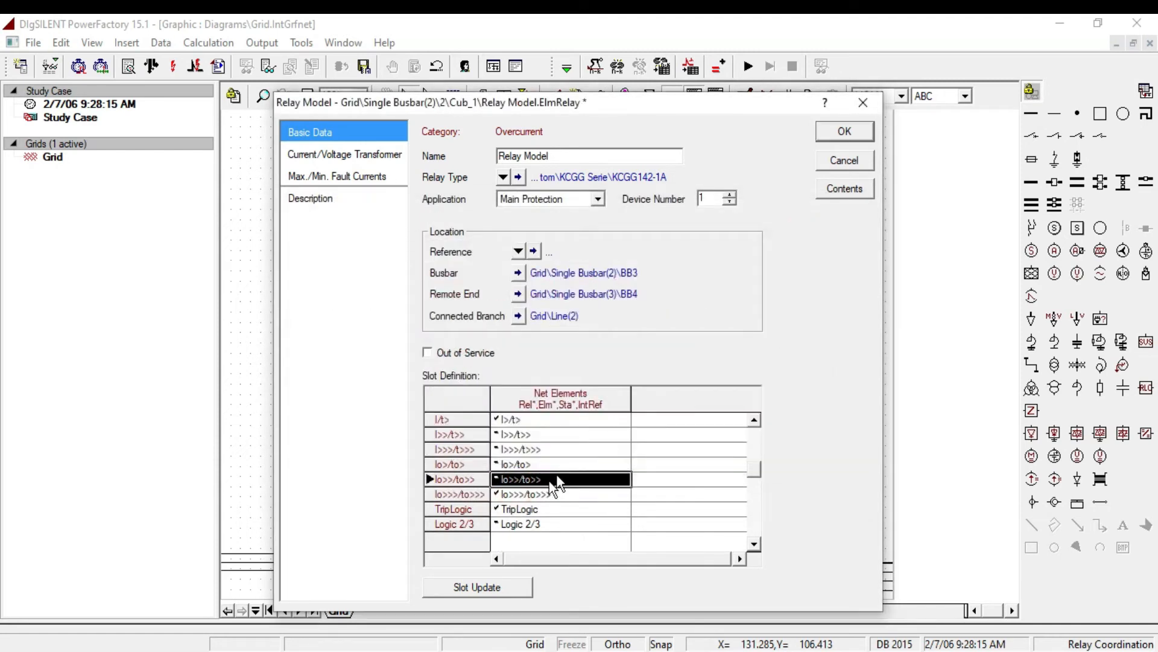
{"action": "left_click", "coordinate": [509, 494]}
{"action": "double_click", "coordinate": [509, 493]}
{"action": "left_click", "coordinate": [457, 366]}
{"action": "left_click", "coordinate": [815, 279]}
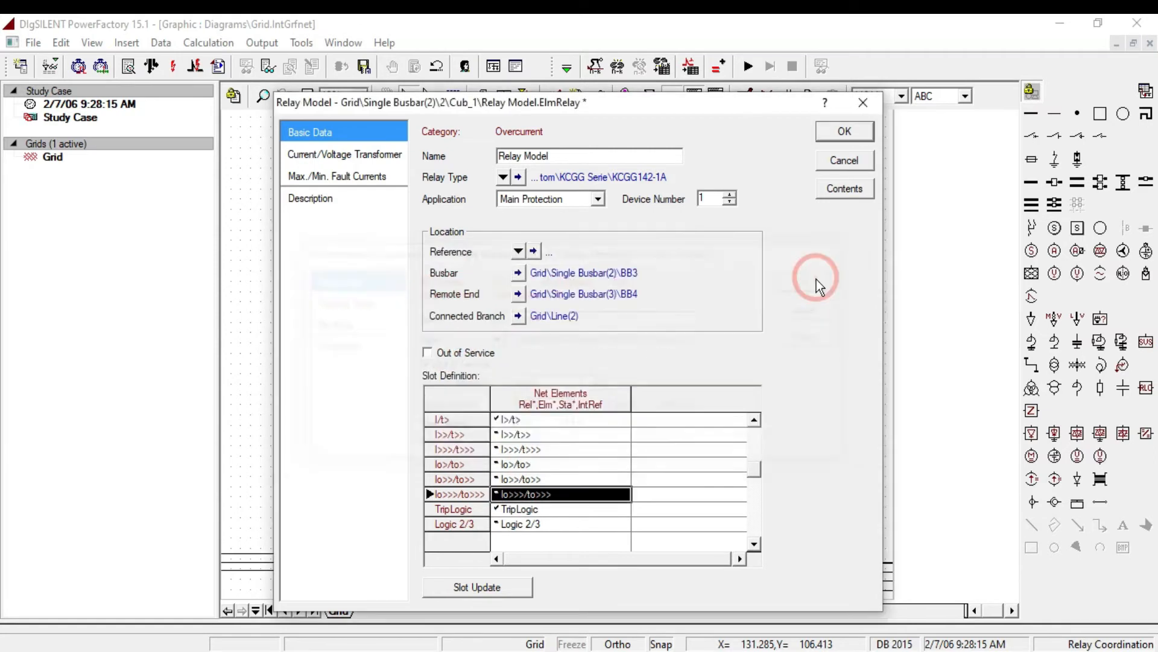
Step: Rename the relay as R3 and close its dialog
{"action": "scroll", "coordinate": [582, 482], "scroll_direction": "up", "scroll_amount": 2}
{"action": "left_click_drag", "start_coordinate": [564, 155], "coordinate": [460, 176]}
{"action": "type", "text": "R3"}
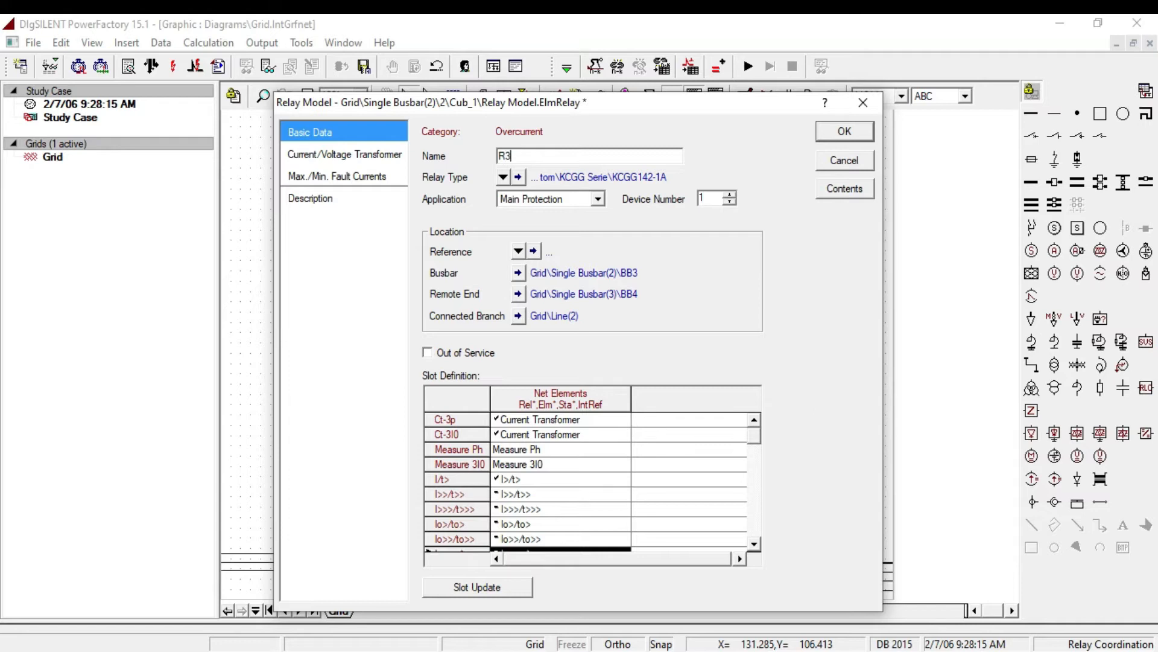
{"action": "left_click", "coordinate": [841, 137]}
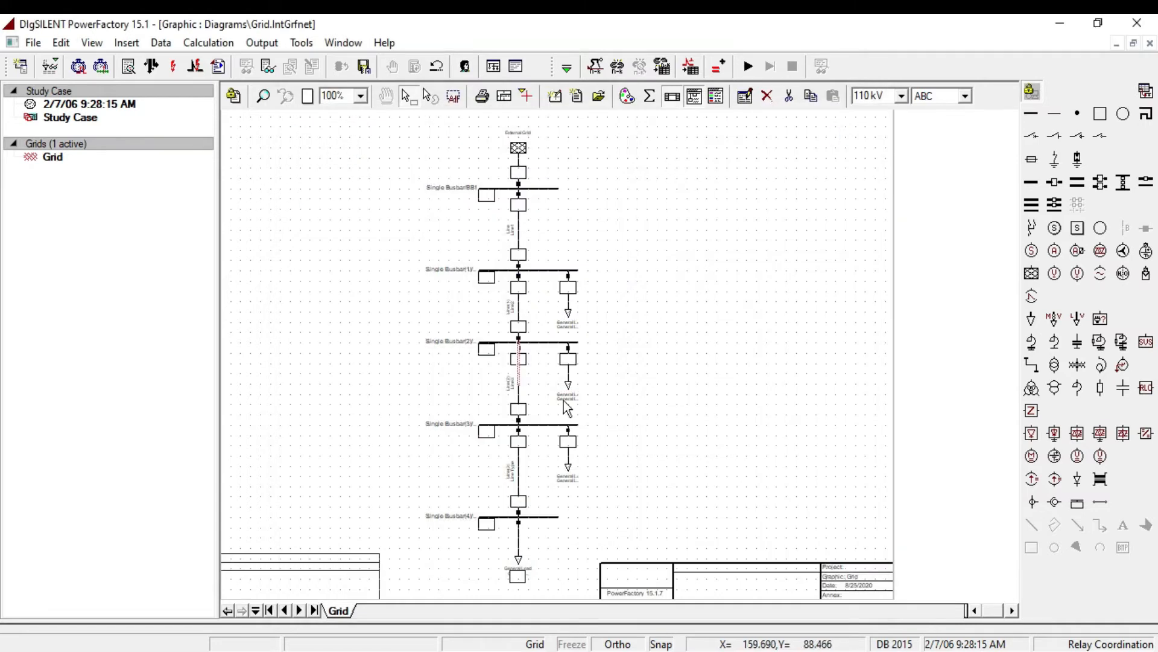
Step: Add a new relay model to the Line(3) cubicle at Single Busbar(3)
{"action": "right_click", "coordinate": [520, 442]}
{"action": "mouse_move", "coordinate": [689, 476]}
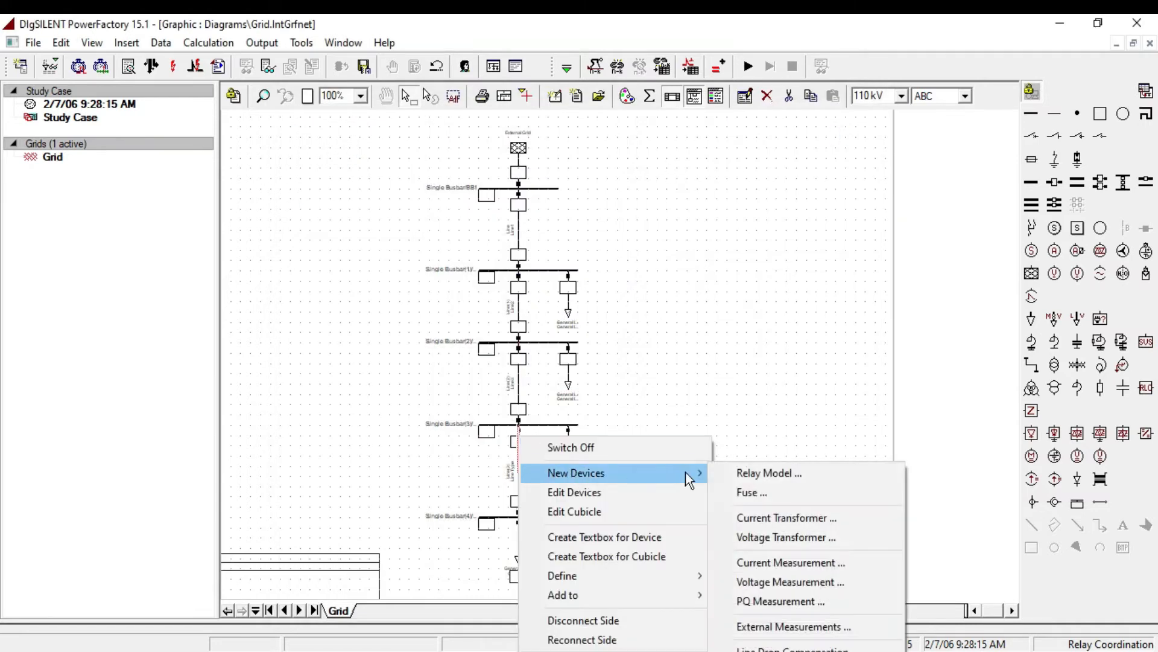
{"action": "left_click", "coordinate": [747, 474]}
Step: Assign the global relay type KCGG142-1A from the GE Alstom KCGG Serie overcurrent relay library
{"action": "left_click", "coordinate": [503, 176]}
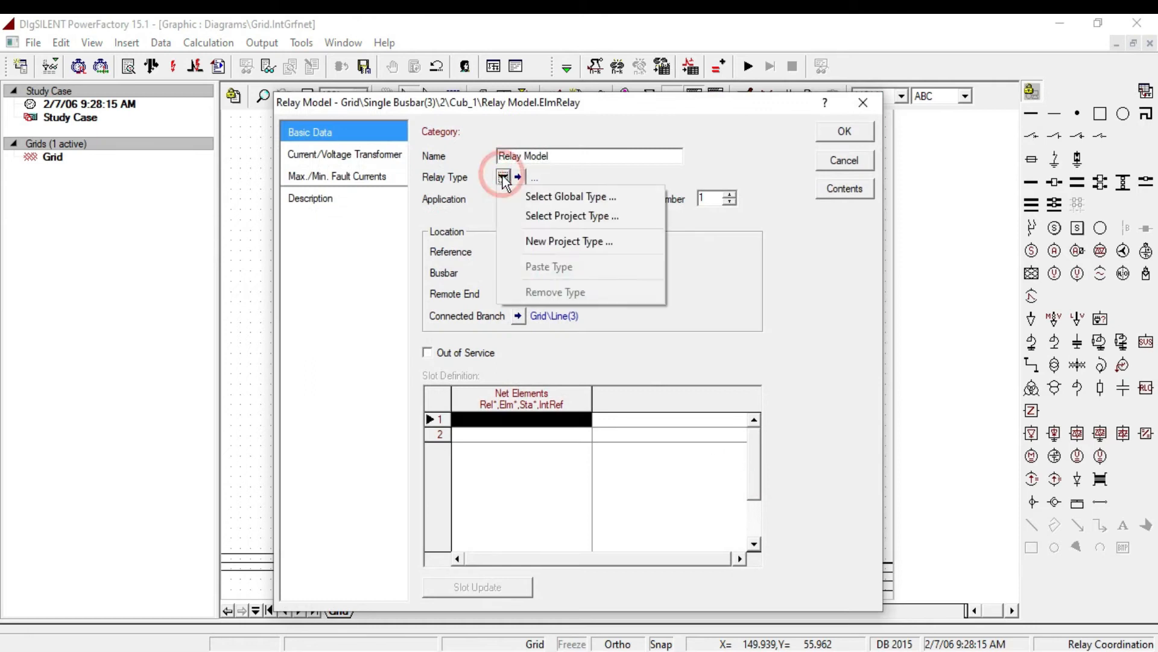
{"action": "left_click", "coordinate": [548, 197]}
{"action": "left_click", "coordinate": [344, 474]}
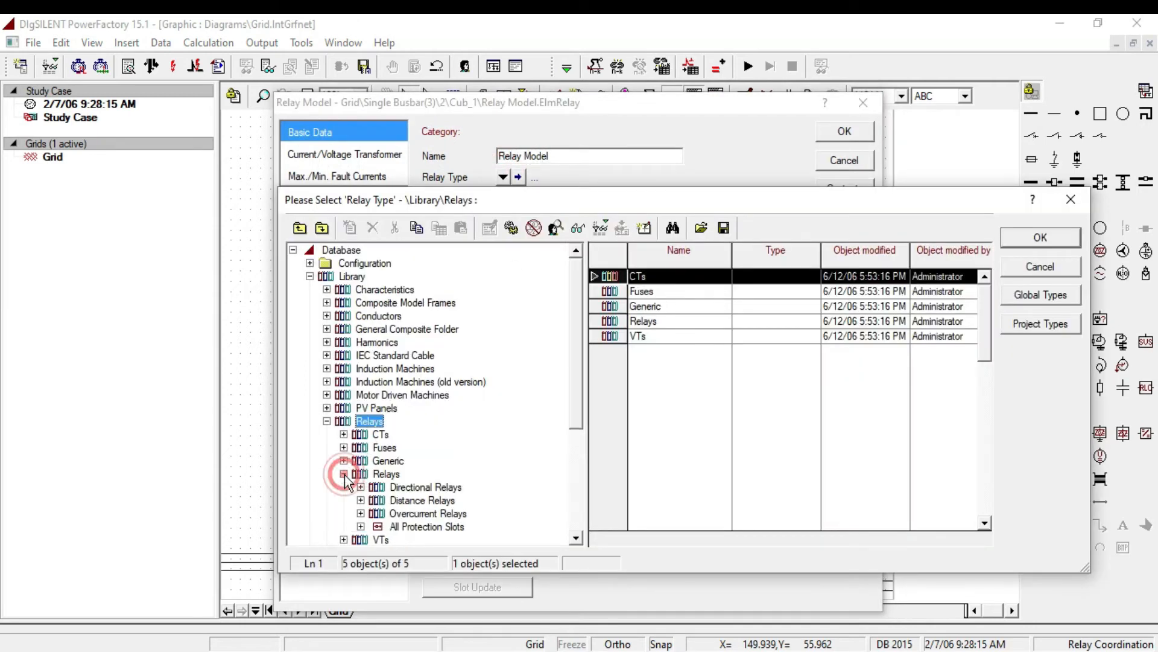
{"action": "left_click", "coordinate": [361, 513]}
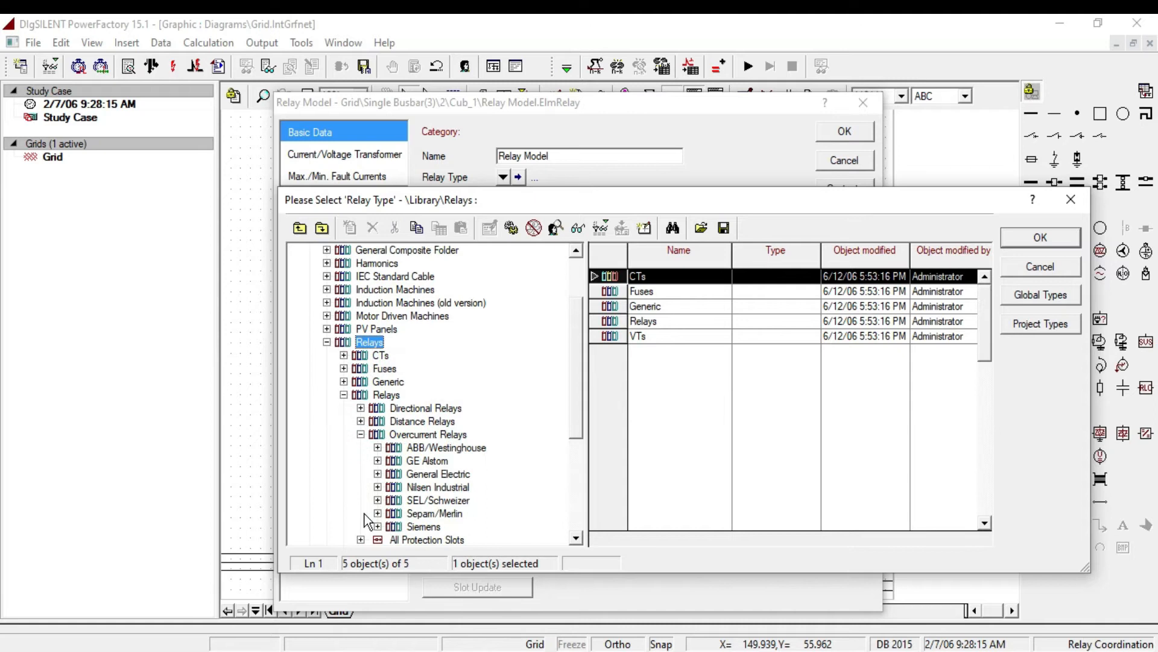
{"action": "left_click", "coordinate": [378, 461]}
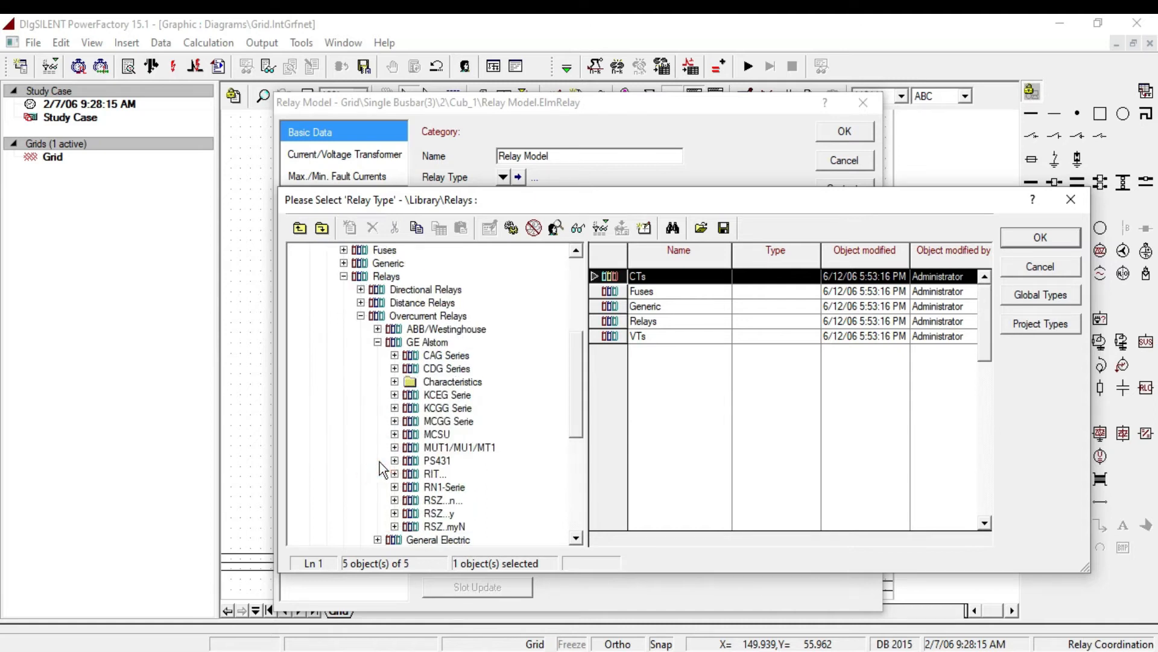
{"action": "left_click", "coordinate": [446, 408]}
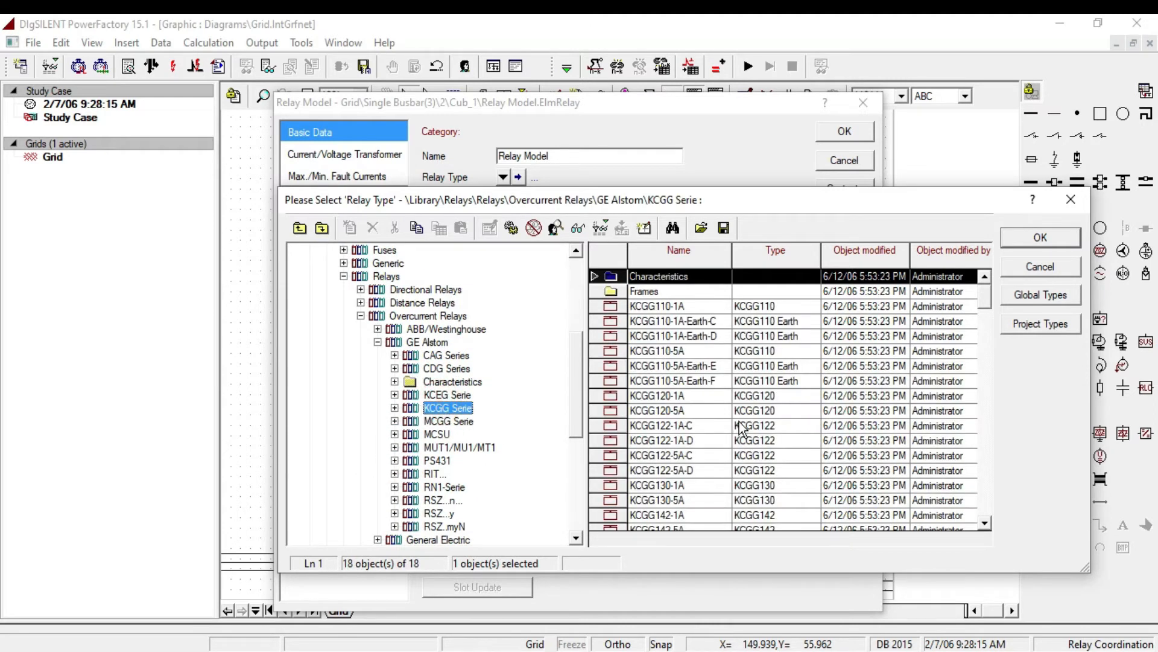
{"action": "scroll", "coordinate": [743, 427], "scroll_direction": "down", "scroll_amount": 3}
{"action": "left_click", "coordinate": [650, 395]}
{"action": "left_click", "coordinate": [1040, 238]}
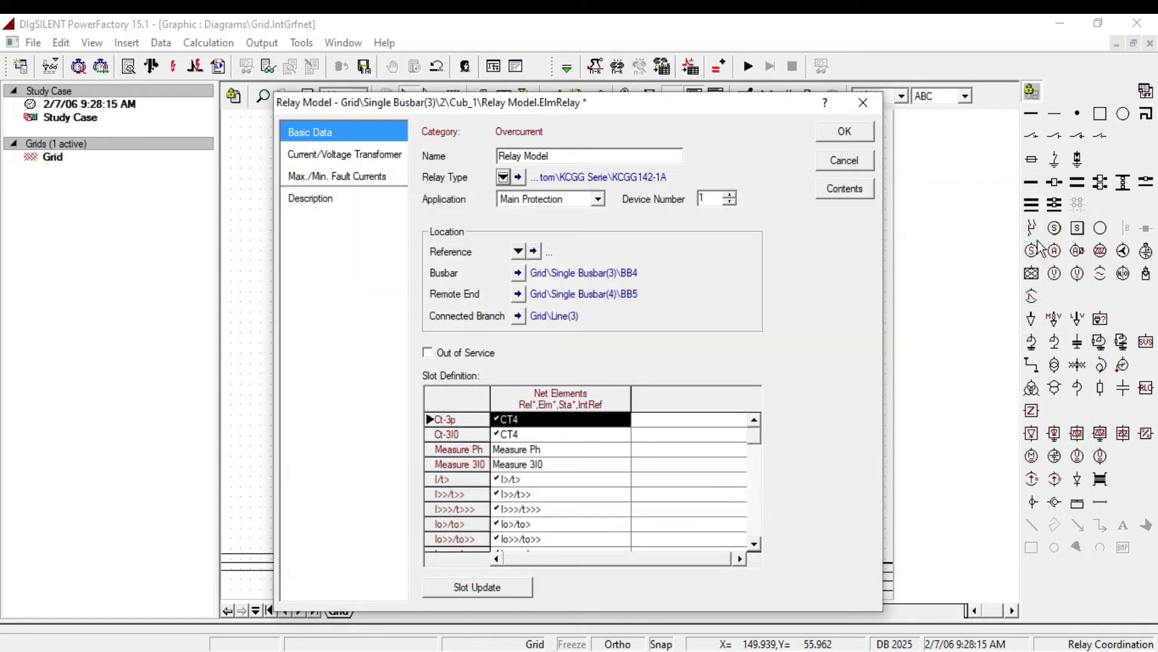
Step: Configure the I>/t> element with a 3.20 p.u. current setting and a 0.1 time dial
{"action": "double_click", "coordinate": [510, 479]}
{"action": "double_click", "coordinate": [540, 384]}
{"action": "type", "text": "3.20"}
{"action": "double_click", "coordinate": [530, 424]}
{"action": "type", "text": "0"}
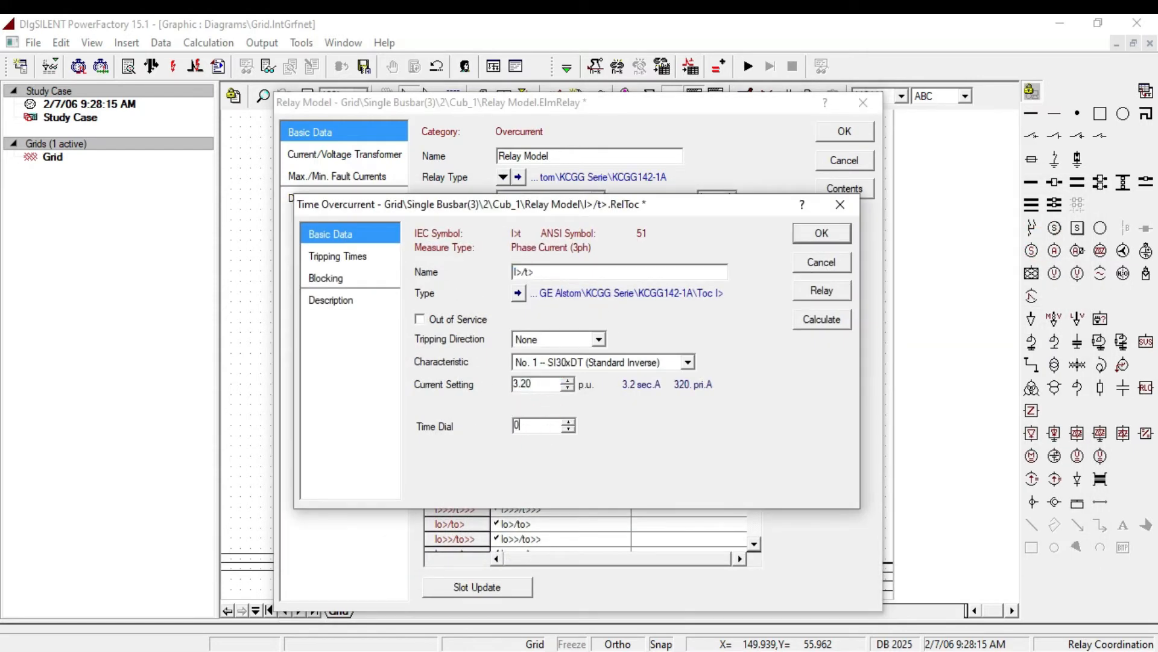
{"action": "type", "text": ".1"}
{"action": "left_click", "coordinate": [812, 236]}
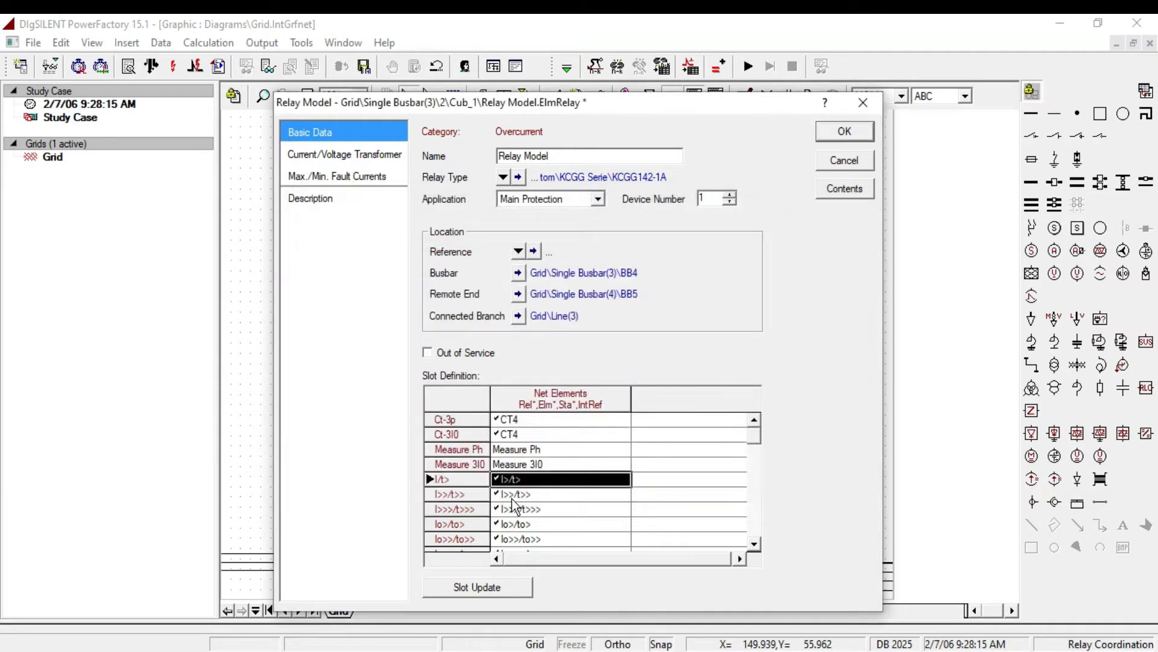
Step: Set the relay's I>>/t> and I>>>/t>>> overcurrent elements out of service
{"action": "double_click", "coordinate": [512, 494]}
{"action": "left_click", "coordinate": [458, 365]}
{"action": "left_click", "coordinate": [811, 279]}
{"action": "double_click", "coordinate": [525, 509]}
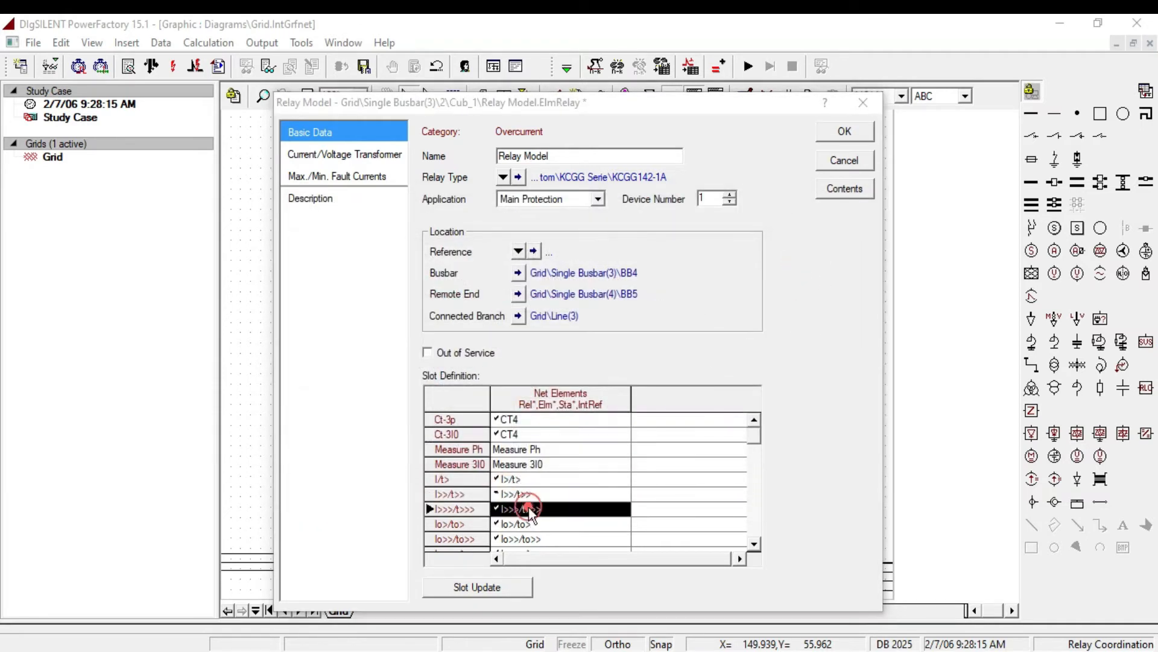
{"action": "left_click", "coordinate": [458, 365]}
{"action": "left_click", "coordinate": [814, 279]}
Step: Set the relay's earth-fault elements Io>/to>, Io>>/to>> and Io>>>/to>>> out of service
{"action": "scroll", "coordinate": [513, 458], "scroll_direction": "down", "scroll_amount": 3}
{"action": "double_click", "coordinate": [514, 459]}
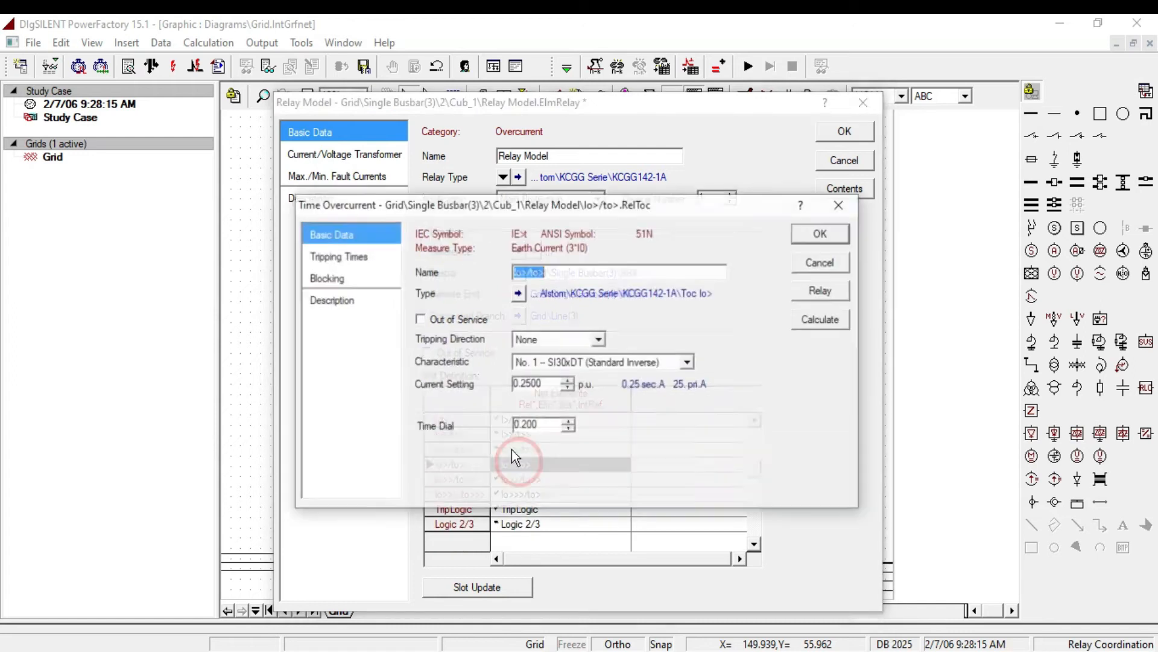
{"action": "left_click", "coordinate": [454, 326]}
{"action": "left_click", "coordinate": [822, 232]}
{"action": "double_click", "coordinate": [505, 480]}
{"action": "left_click", "coordinate": [438, 367]}
{"action": "left_click", "coordinate": [814, 279]}
{"action": "double_click", "coordinate": [505, 494]}
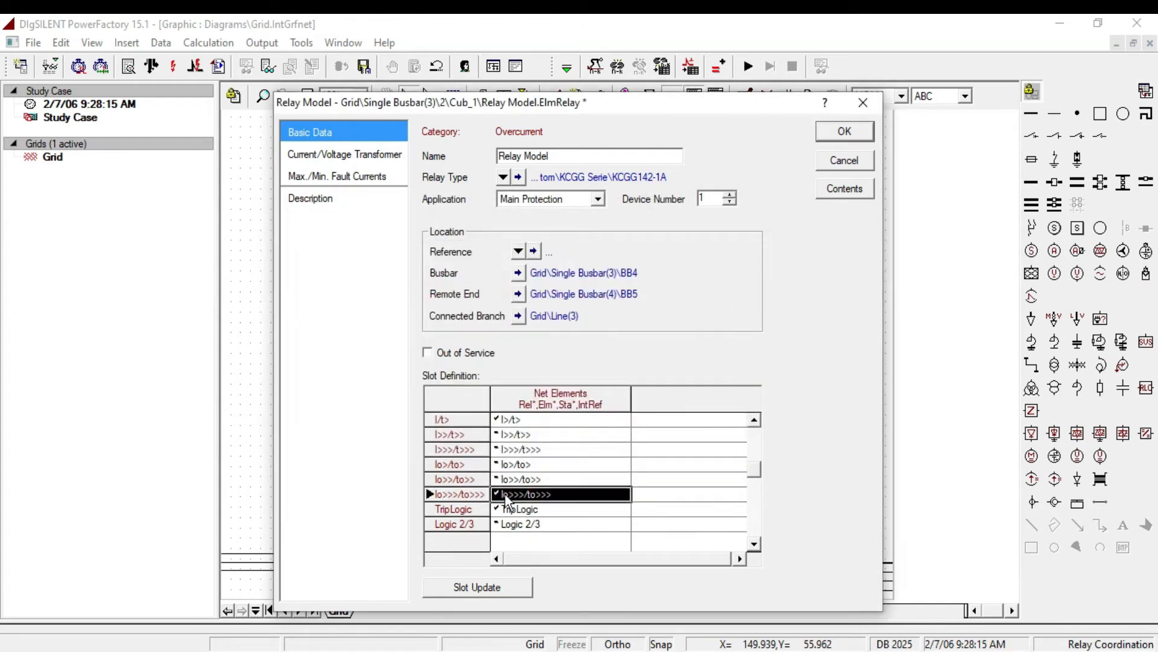
{"action": "left_click", "coordinate": [422, 366]}
{"action": "left_click", "coordinate": [814, 279]}
Step: Open and review the current transformer assigned to the relay's Ct-3p slot
{"action": "scroll", "coordinate": [654, 479], "scroll_direction": "up", "scroll_amount": 3}
{"action": "double_click", "coordinate": [505, 422]}
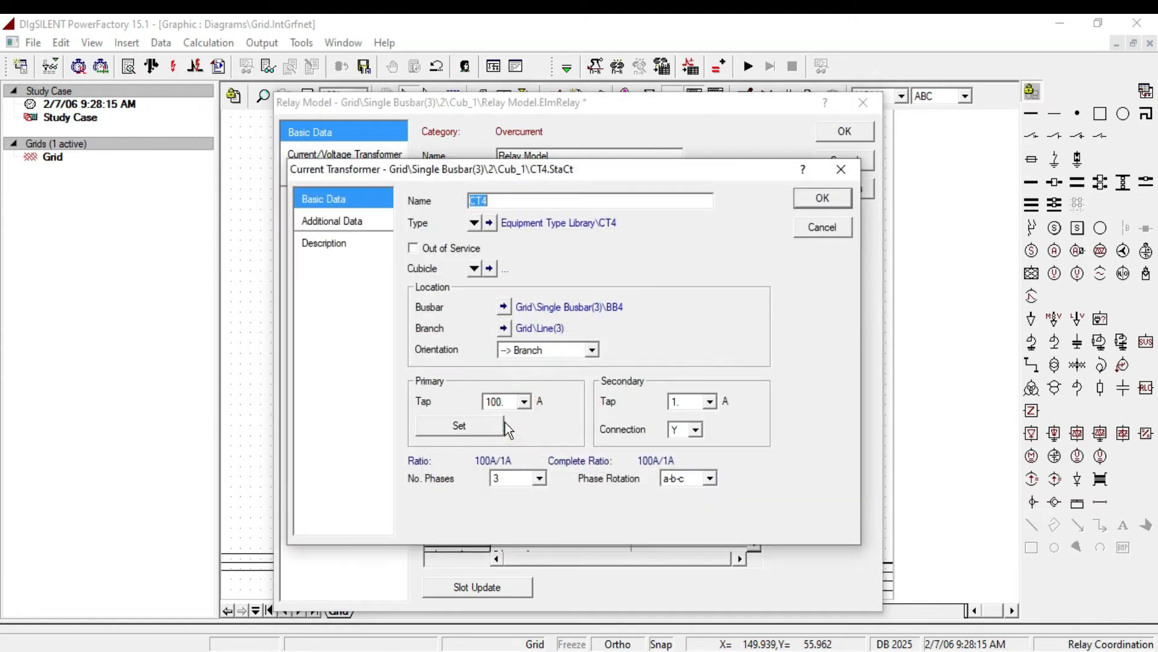
{"action": "left_click", "coordinate": [823, 228]}
Step: Rename the relay as R4 and close its dialog
{"action": "double_click", "coordinate": [591, 158]}
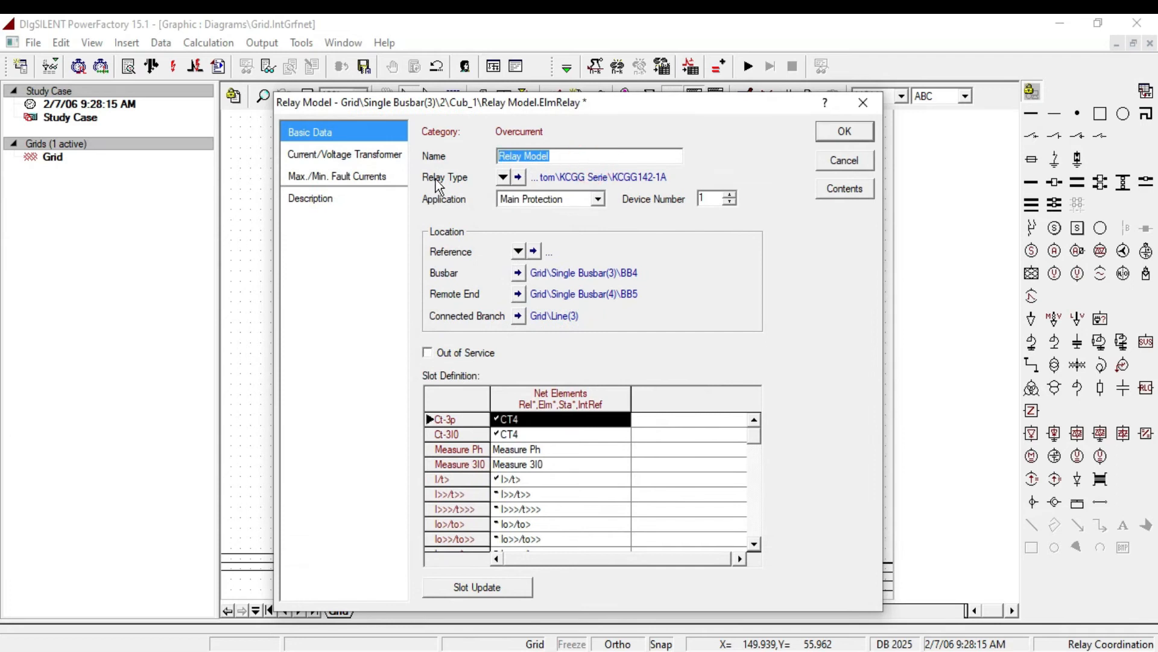
{"action": "type", "text": "R4"}
{"action": "left_click", "coordinate": [866, 133]}
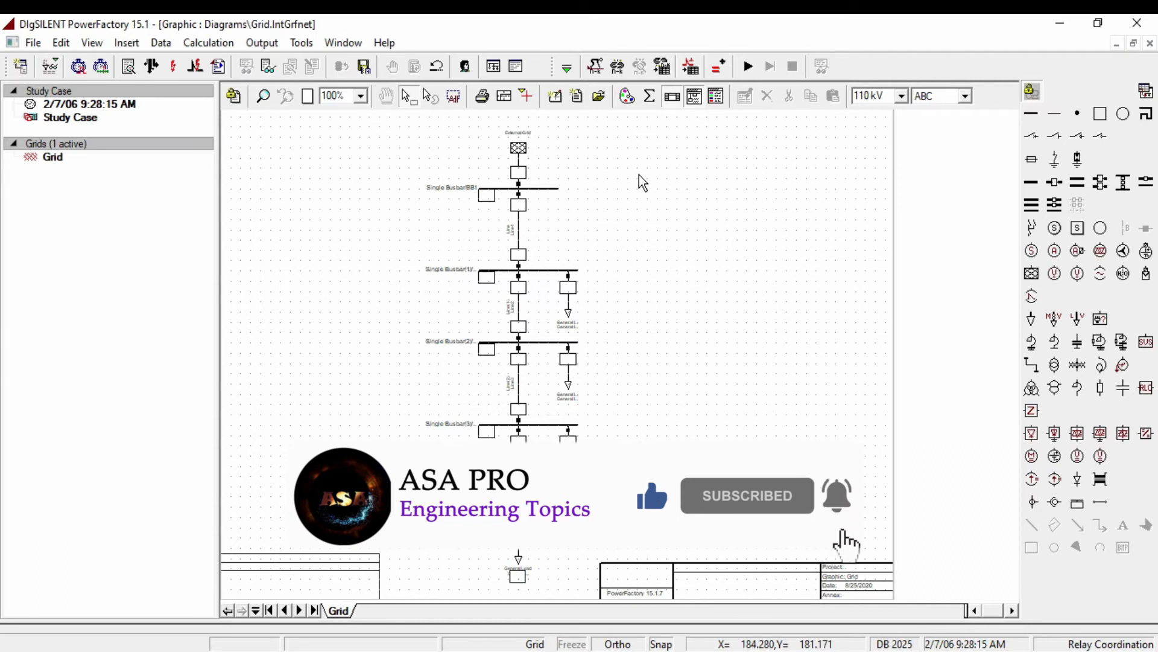
Step: Create a time-overcurrent plot for the relay in the line cubicle below Single Busbar BB1
{"action": "right_click", "coordinate": [519, 201]}
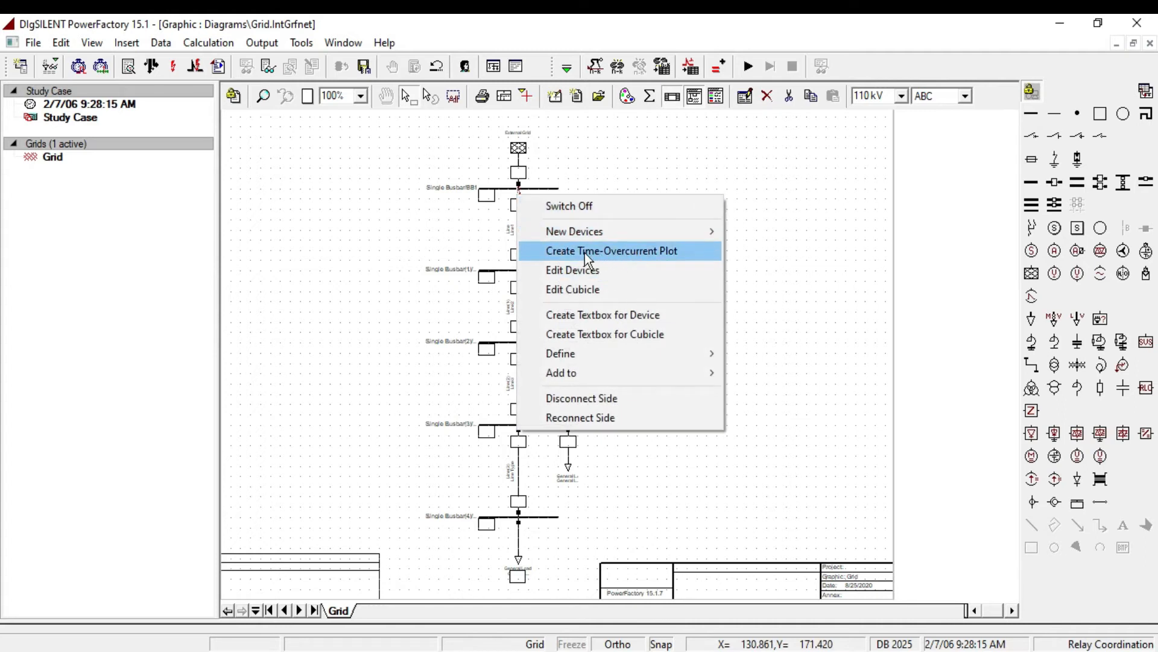
{"action": "left_click", "coordinate": [647, 251]}
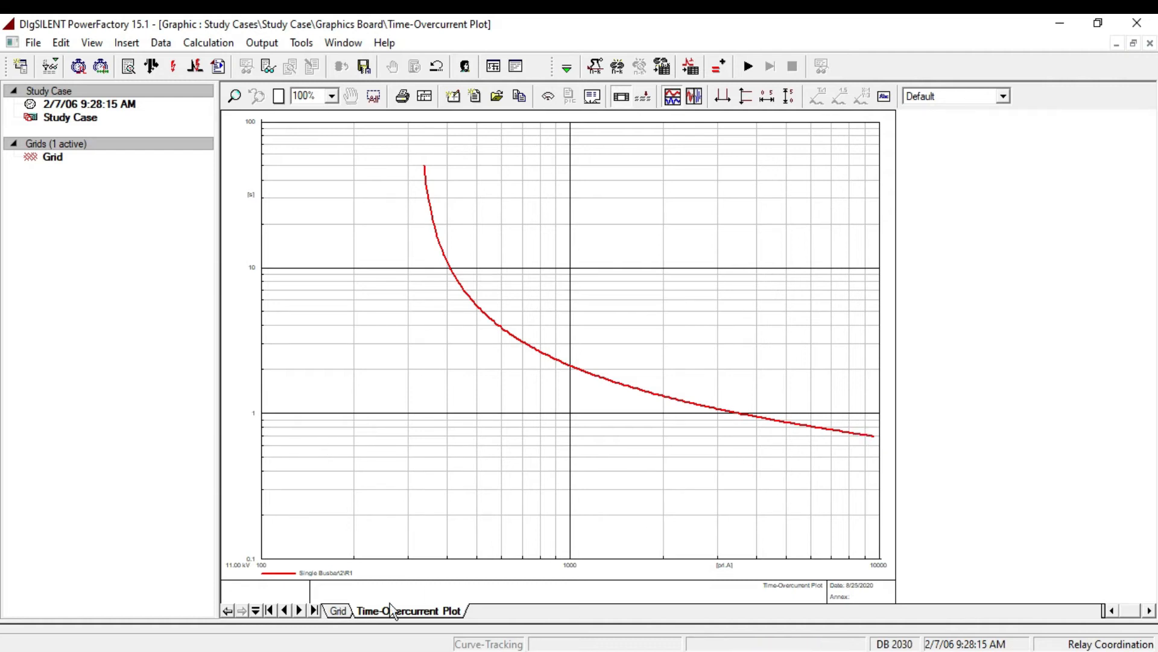
{"action": "left_click", "coordinate": [338, 611]}
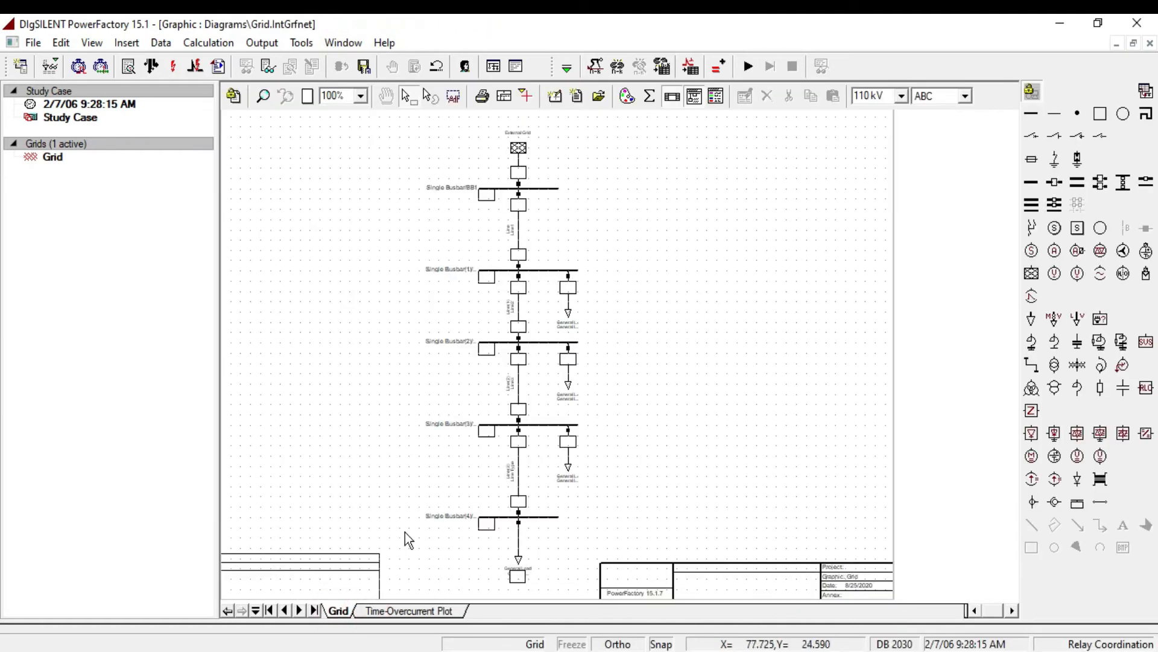
{"action": "right_click", "coordinate": [518, 272]}
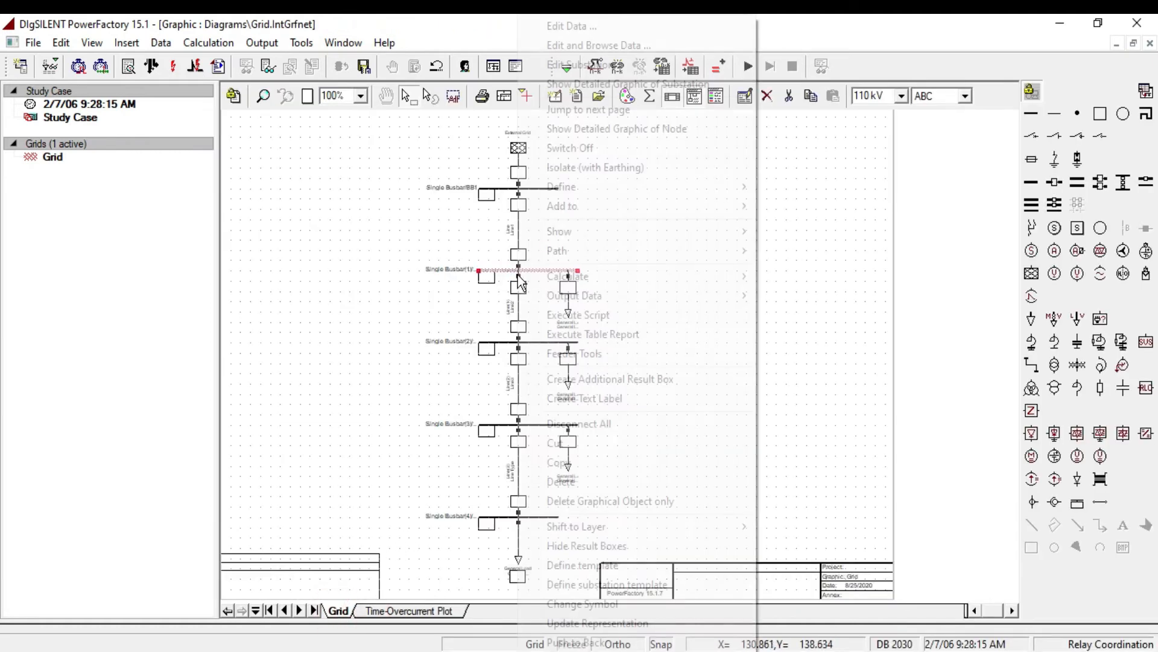
{"action": "left_click", "coordinate": [488, 298]}
{"action": "right_click", "coordinate": [487, 298]}
{"action": "left_click", "coordinate": [778, 254]}
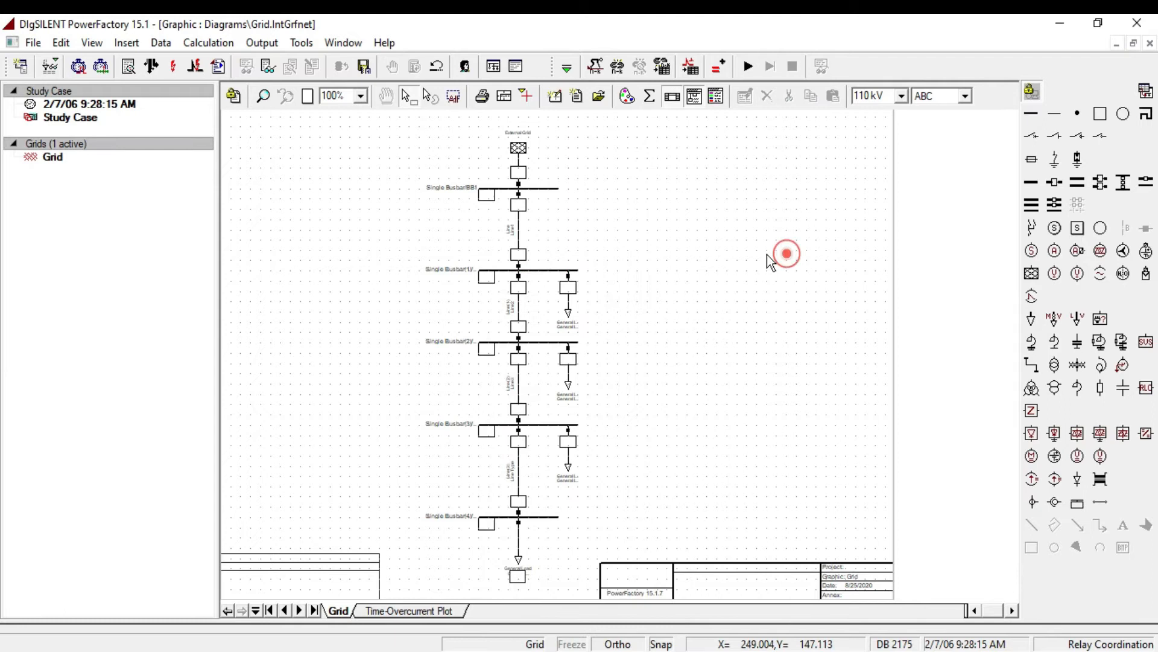
Step: Add the relay in the line cubicle below Single Busbar(1) to the time-overcurrent plot
{"action": "right_click", "coordinate": [518, 279]}
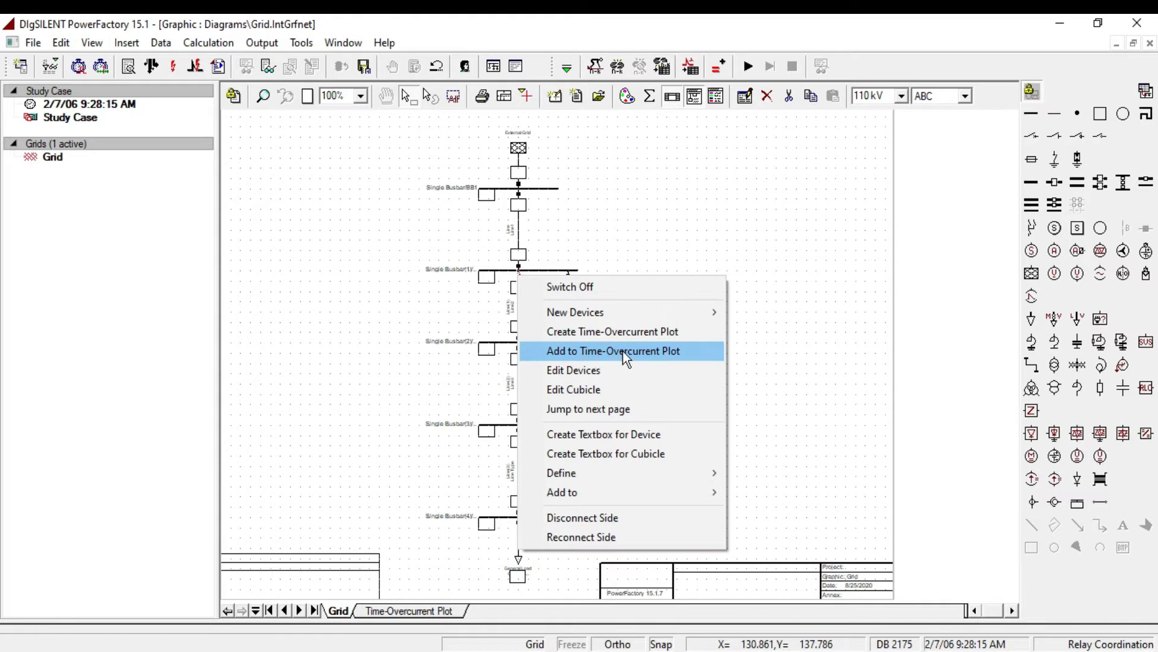
{"action": "left_click", "coordinate": [639, 350]}
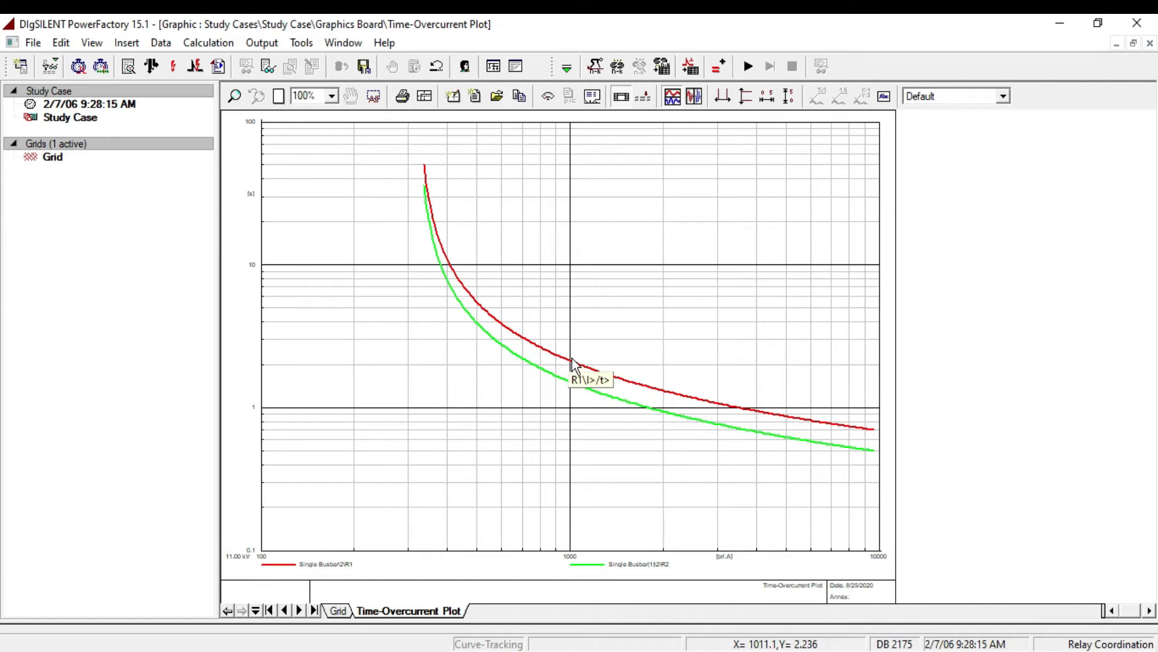
{"action": "left_click", "coordinate": [336, 610]}
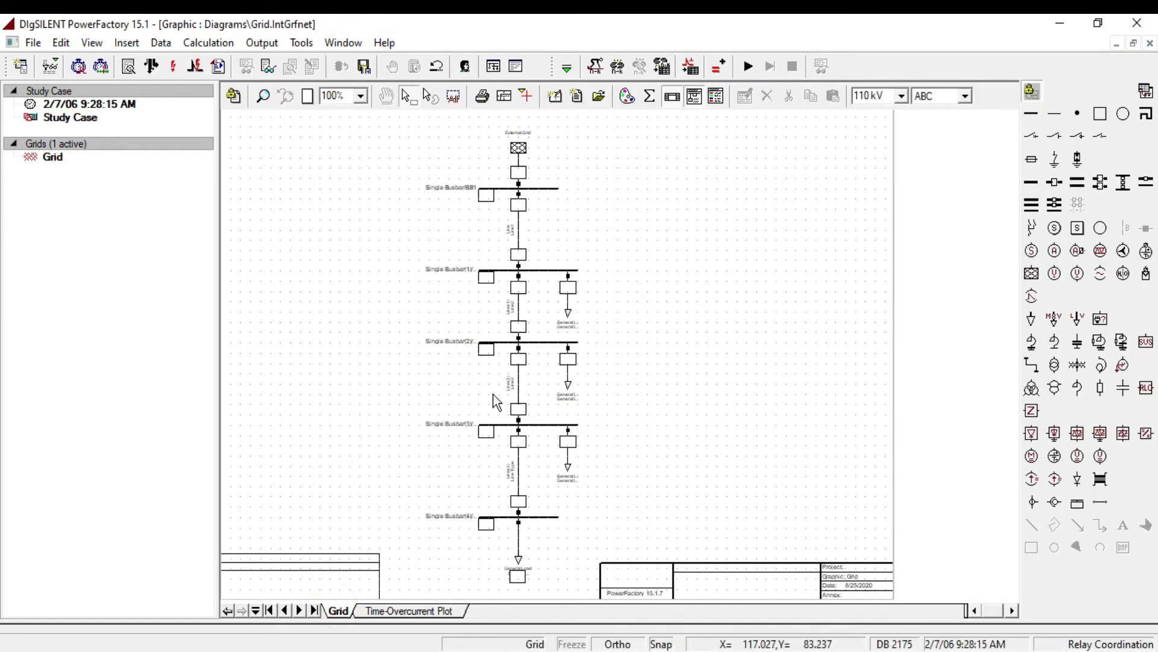
Step: Add the relay in the line cubicle below Single Busbar(2) to the time-overcurrent plot
{"action": "right_click", "coordinate": [521, 357]}
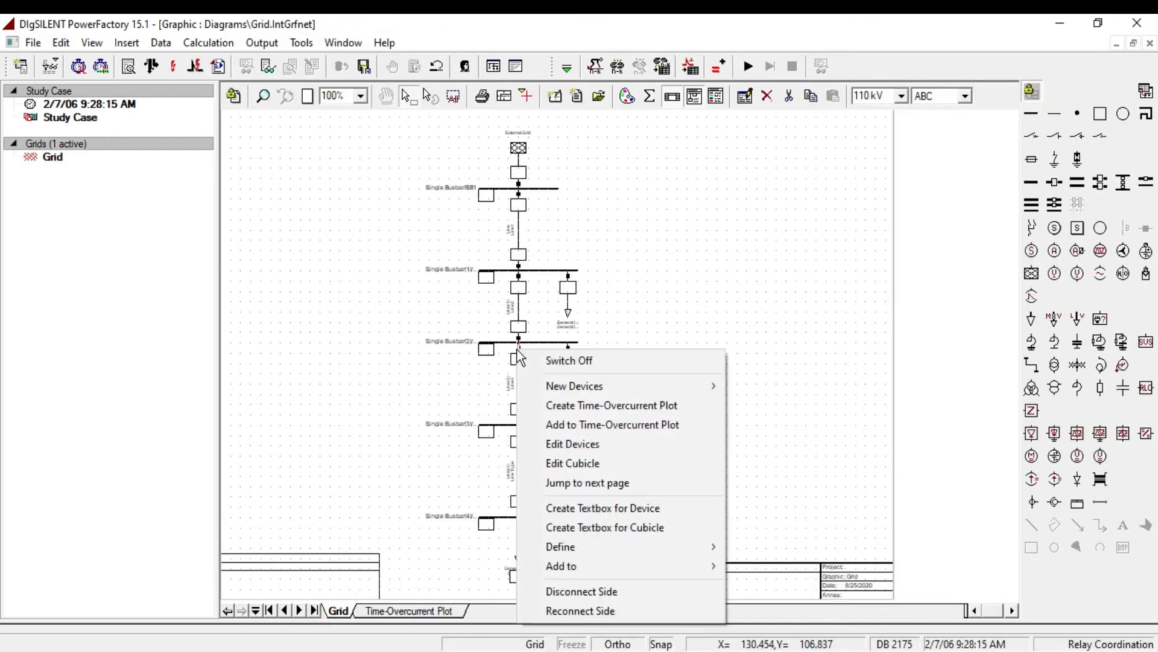
{"action": "left_click", "coordinate": [566, 428]}
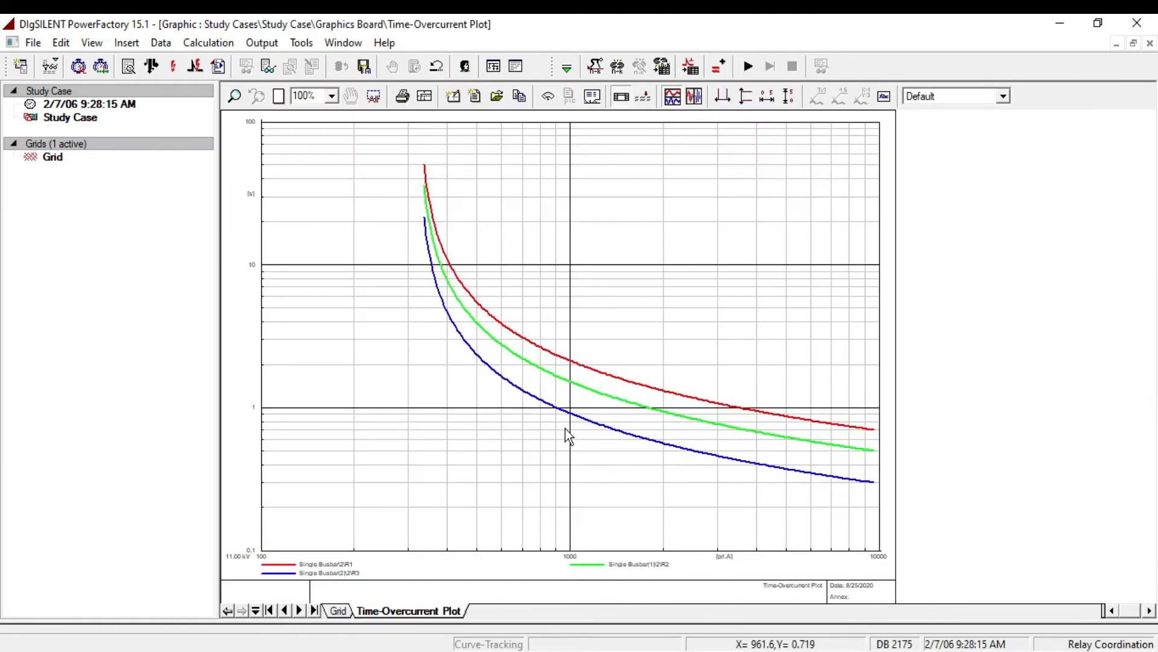
{"action": "left_click", "coordinate": [339, 611]}
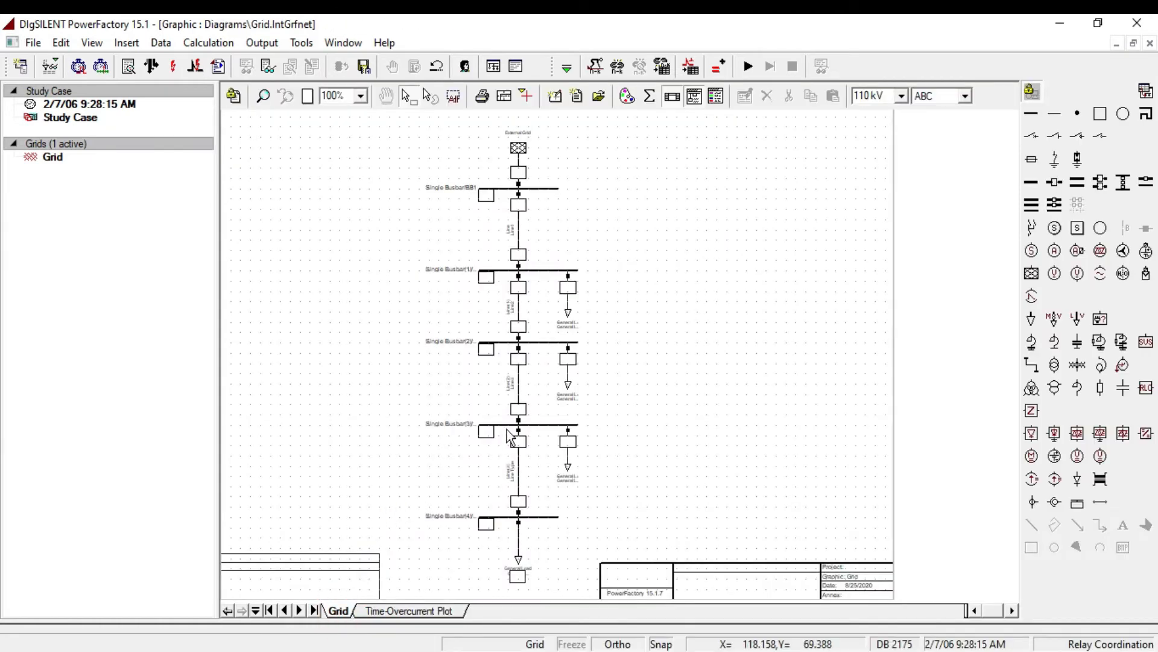
Step: Add the relay in the line cubicle below Single Busbar(3) to the time-overcurrent plot
{"action": "right_click", "coordinate": [521, 437]}
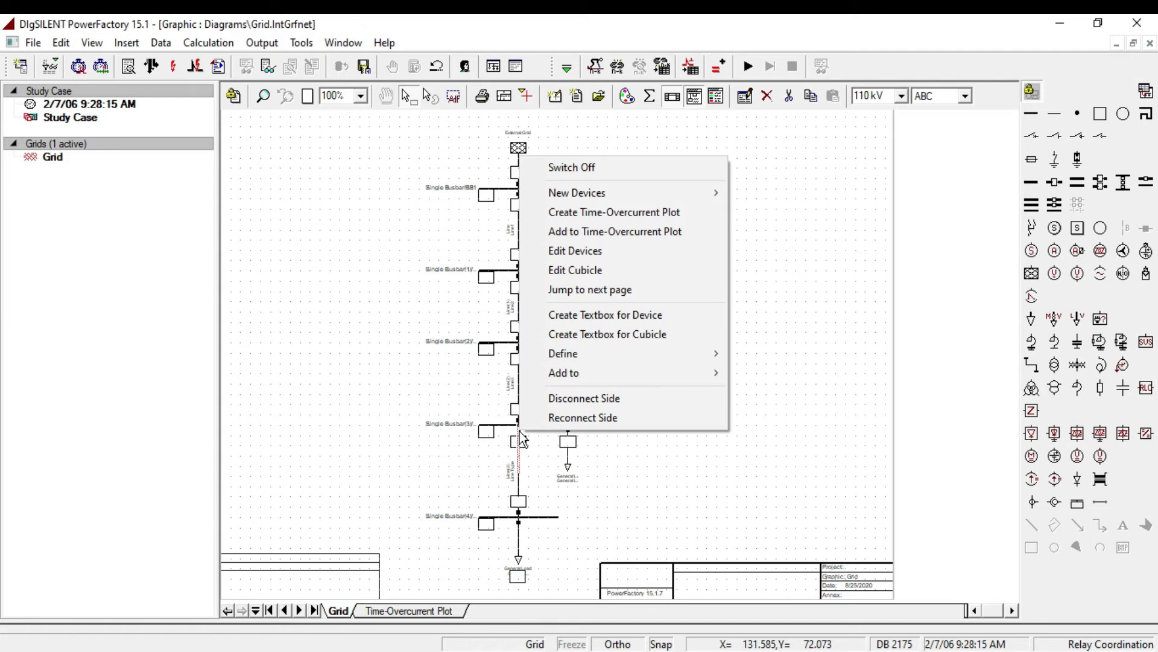
{"action": "left_click", "coordinate": [623, 236]}
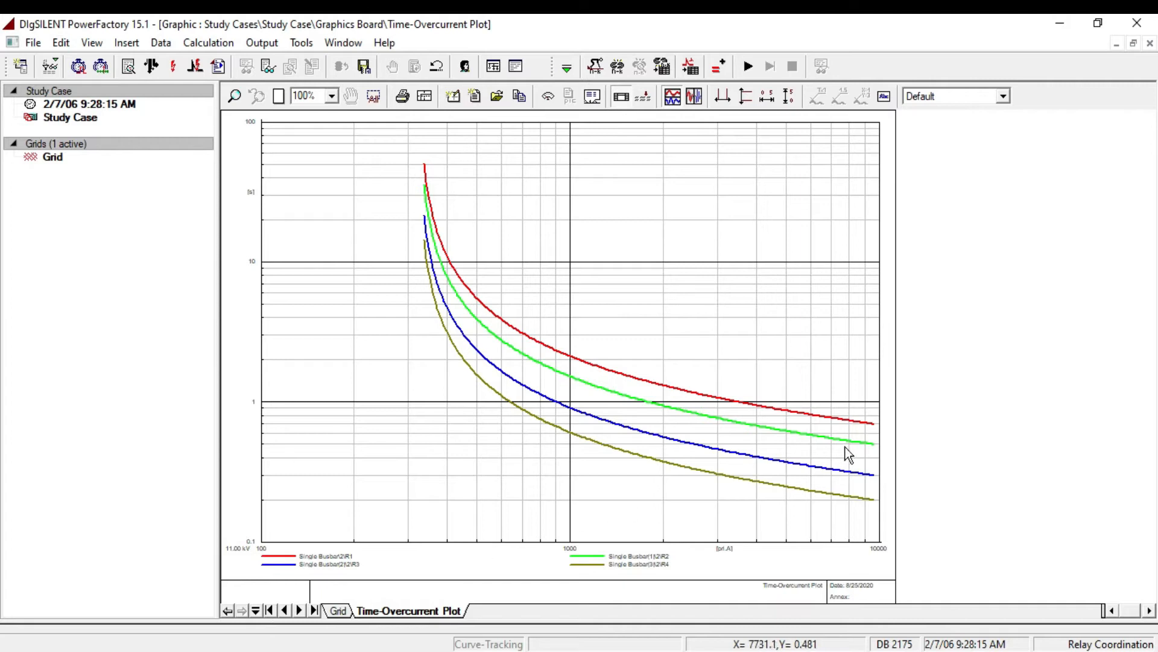
{"action": "left_click", "coordinate": [338, 612]}
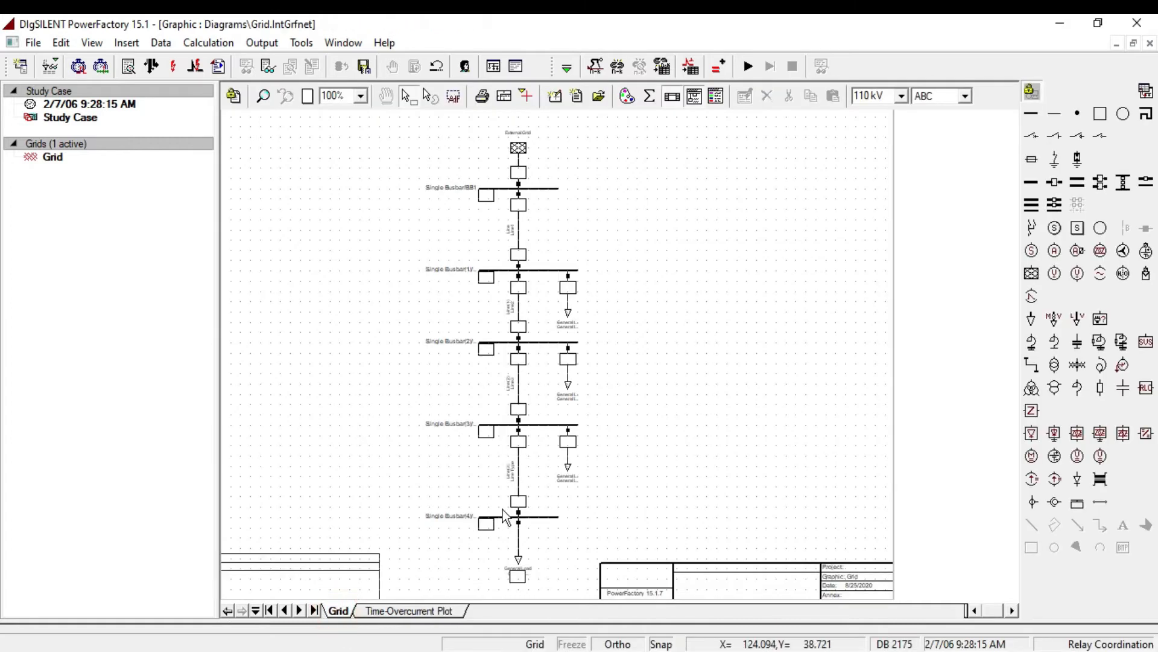
Step: Review the lower cubicles of the diagram and the curves on the time-overcurrent plot
{"action": "left_click", "coordinate": [530, 519]}
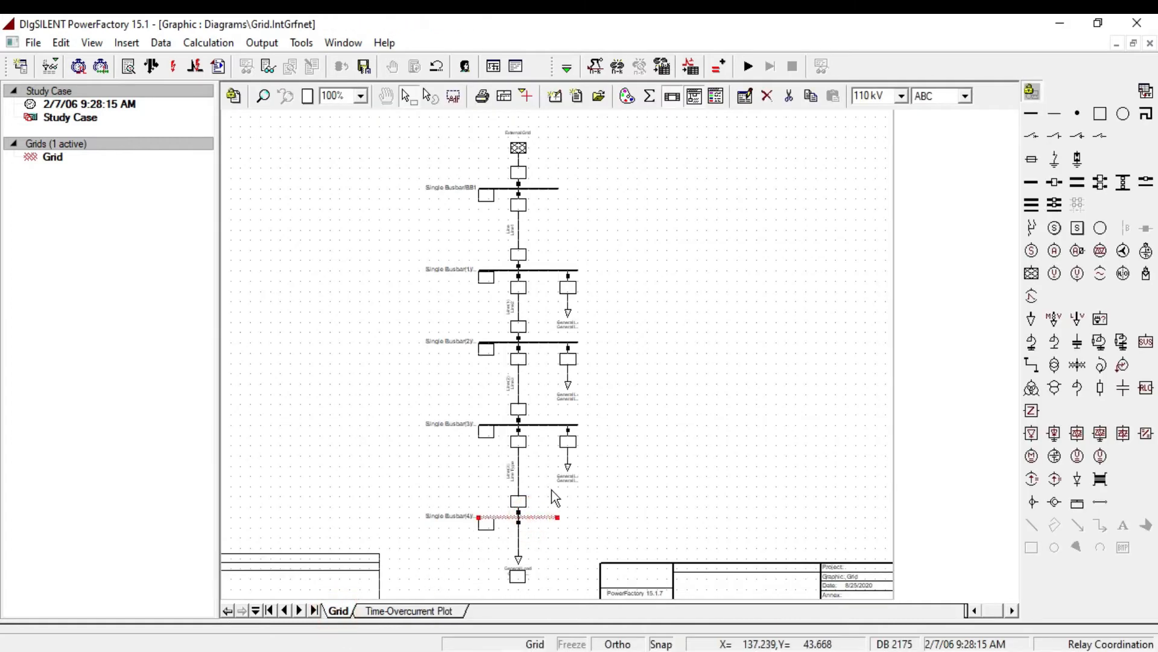
{"action": "left_click", "coordinate": [517, 446]}
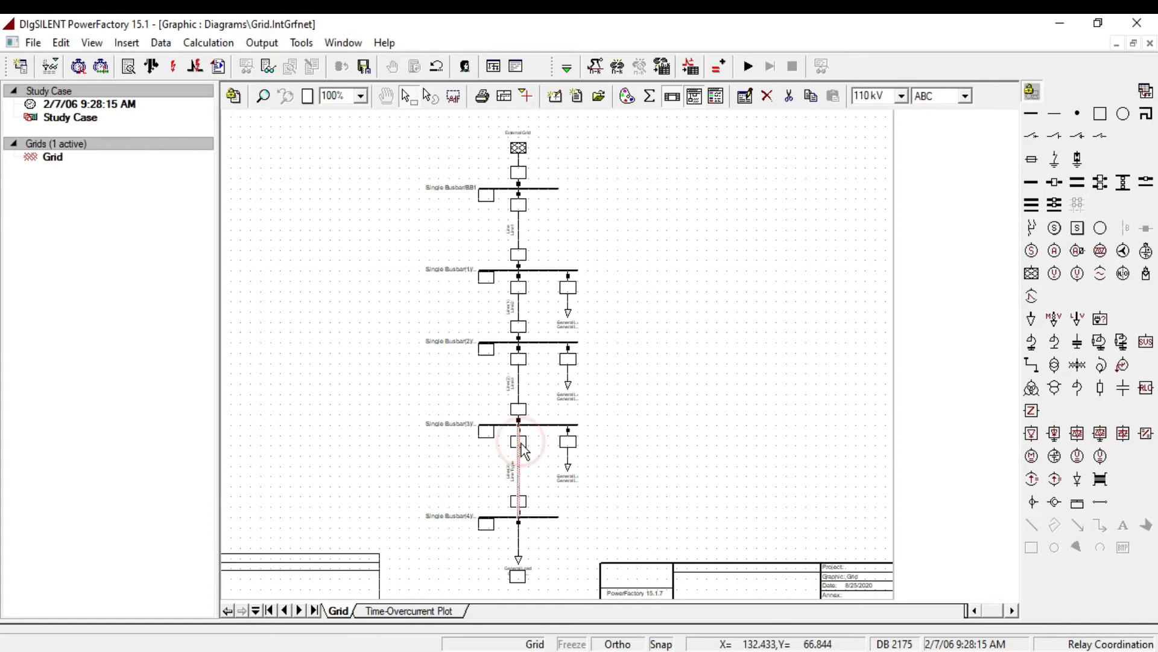
{"action": "left_click", "coordinate": [545, 450]}
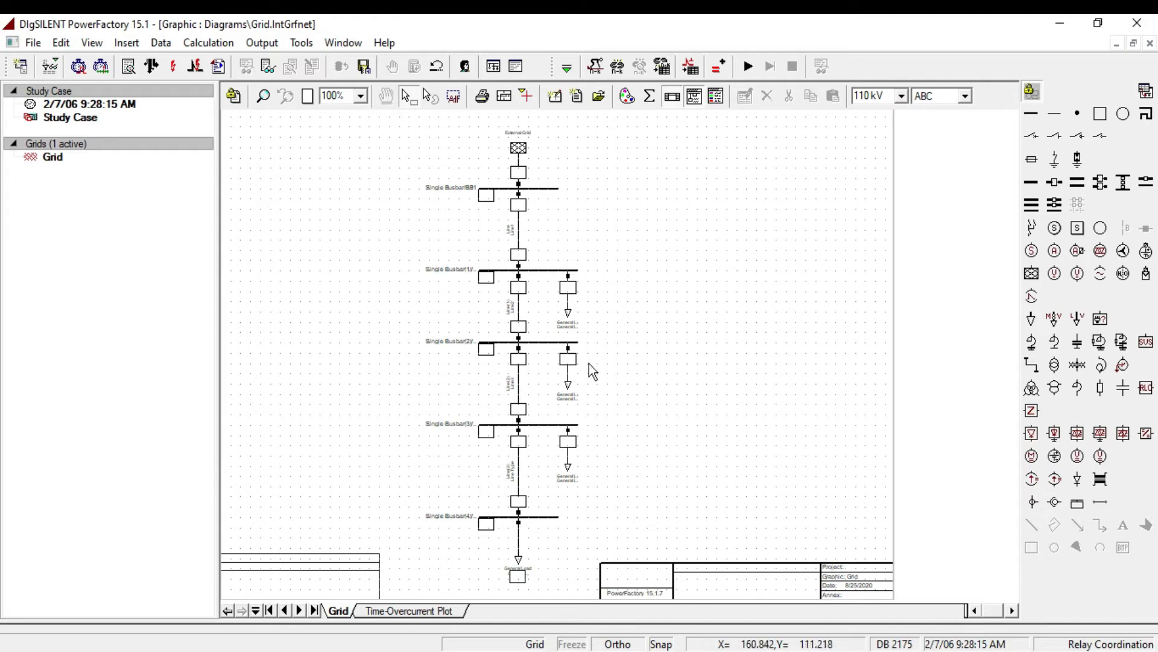
{"action": "left_click", "coordinate": [404, 611]}
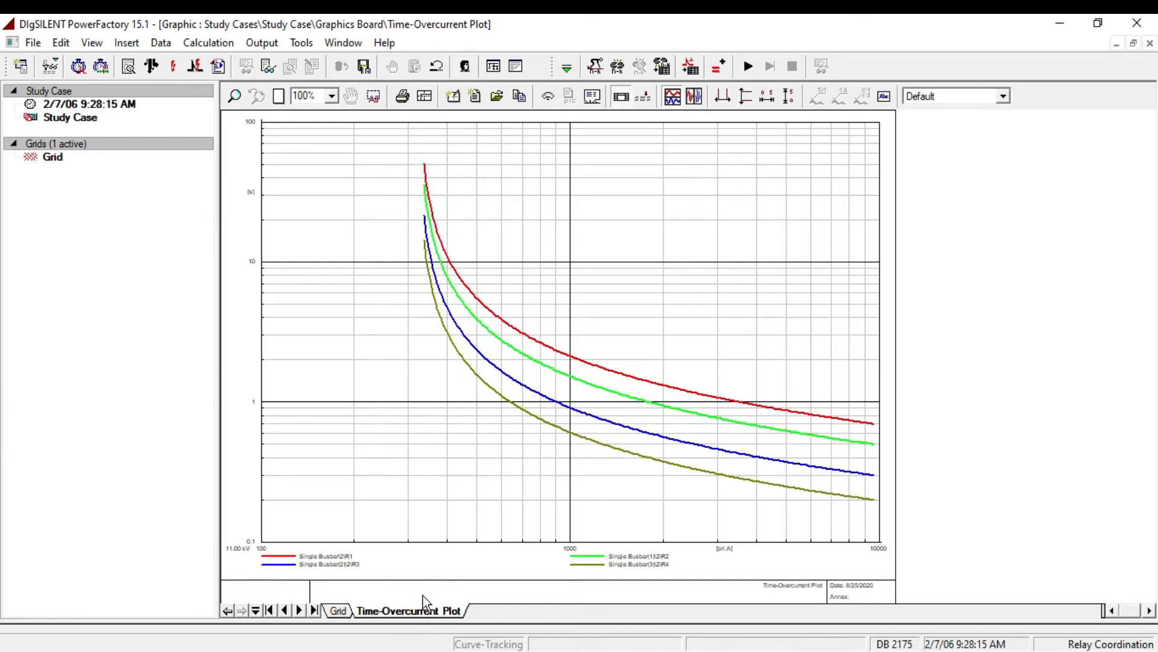
{"action": "left_click", "coordinate": [339, 610]}
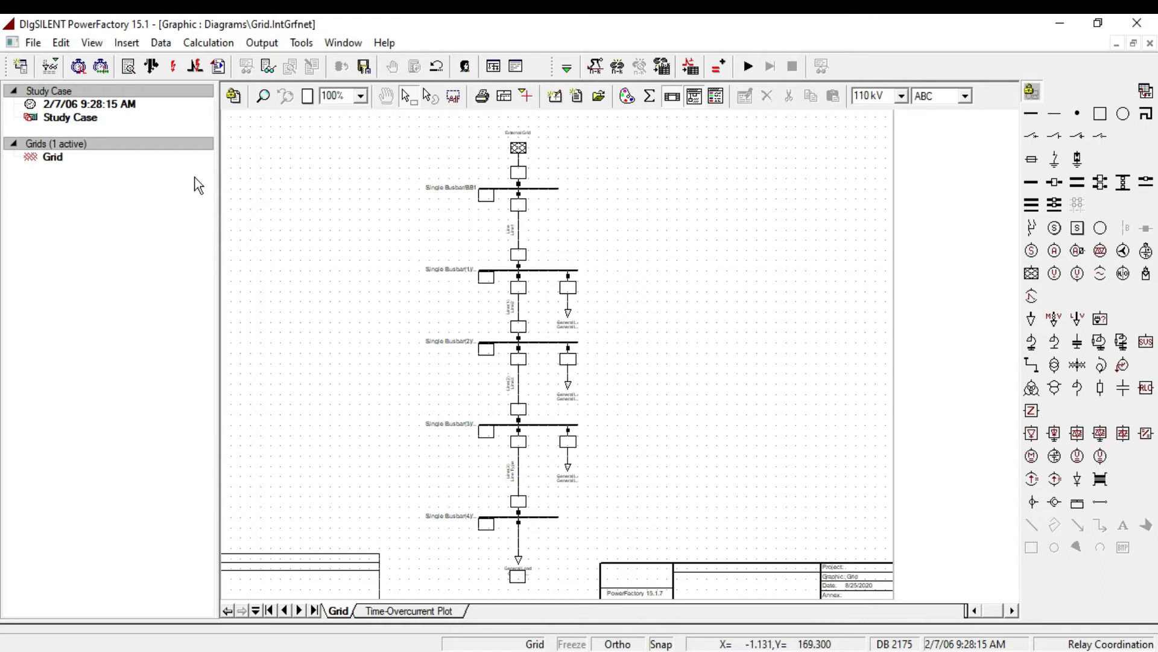
Step: Run a load flow calculation and view its currents on the time-overcurrent plot
{"action": "left_click", "coordinate": [152, 68]}
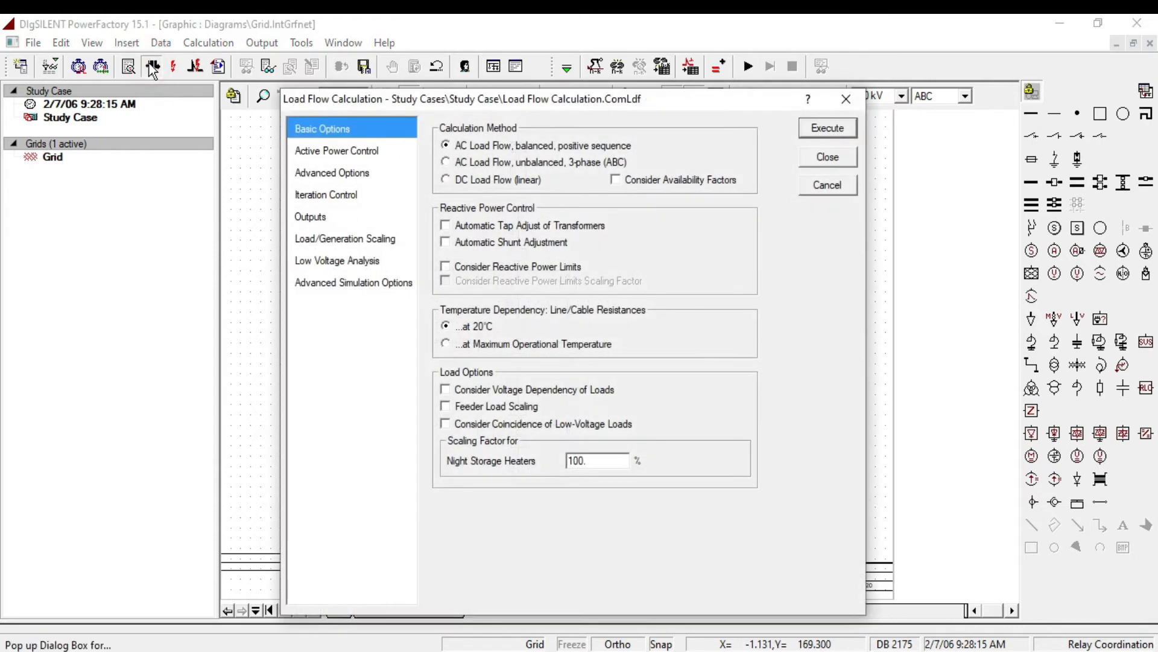
{"action": "left_click", "coordinate": [826, 128]}
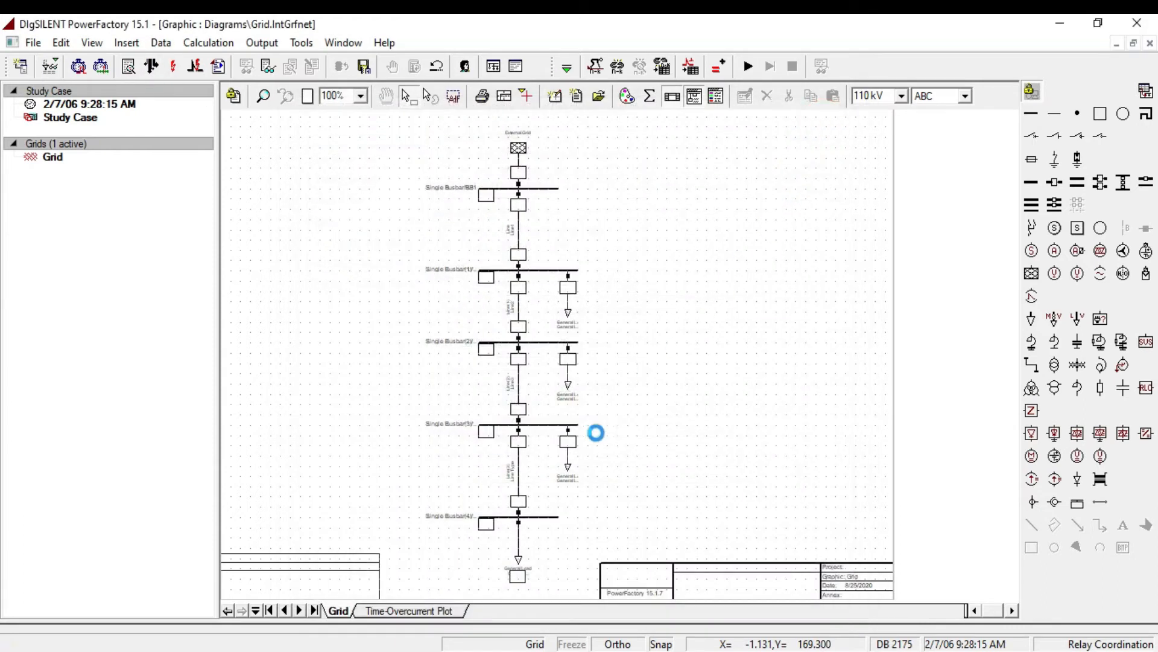
{"action": "left_click", "coordinate": [412, 607]}
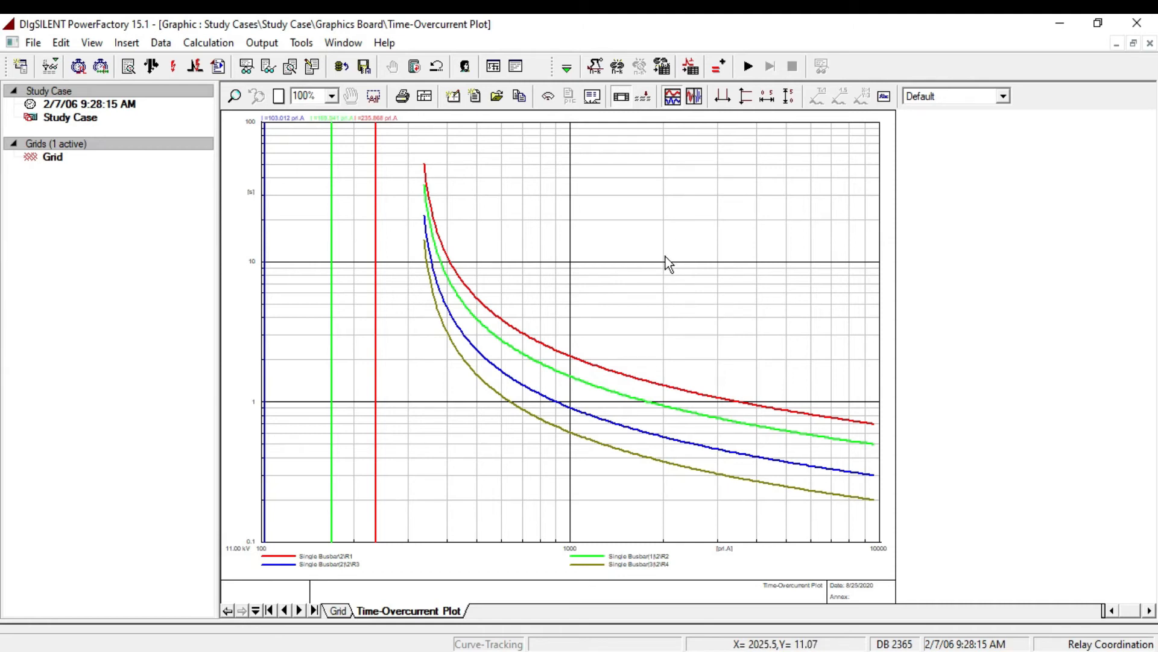
{"action": "left_click", "coordinate": [336, 610]}
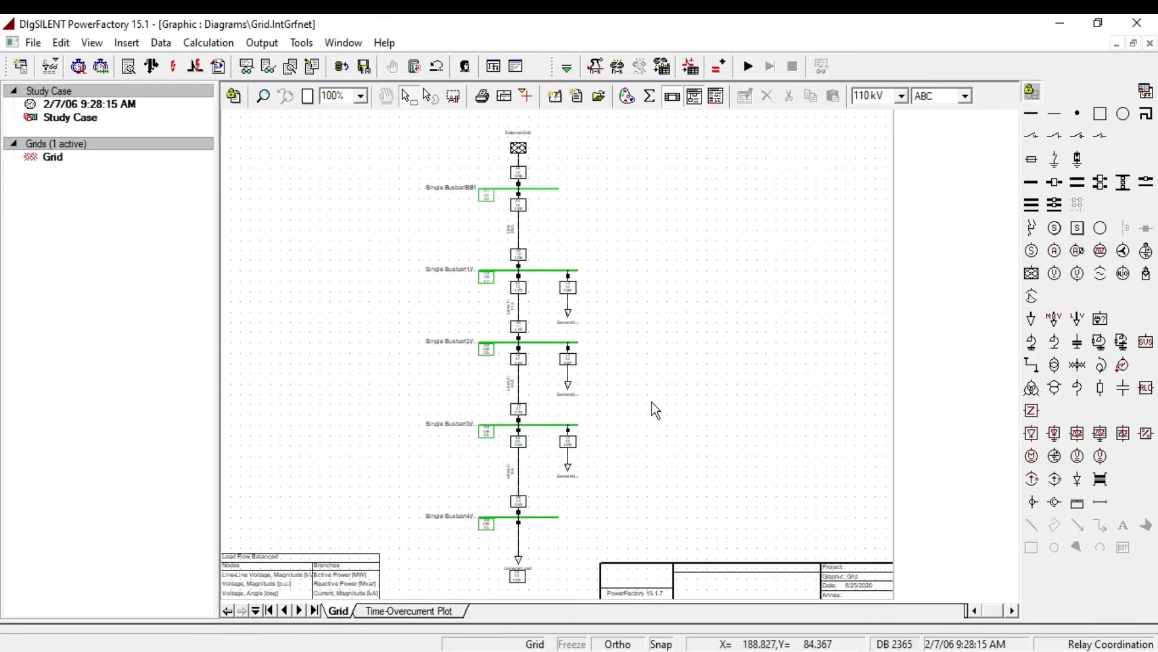
Step: Calculate a 3-phase maximum short-circuit at Single Busbar(4) using the VDE 0102 method
{"action": "right_click", "coordinate": [541, 517]}
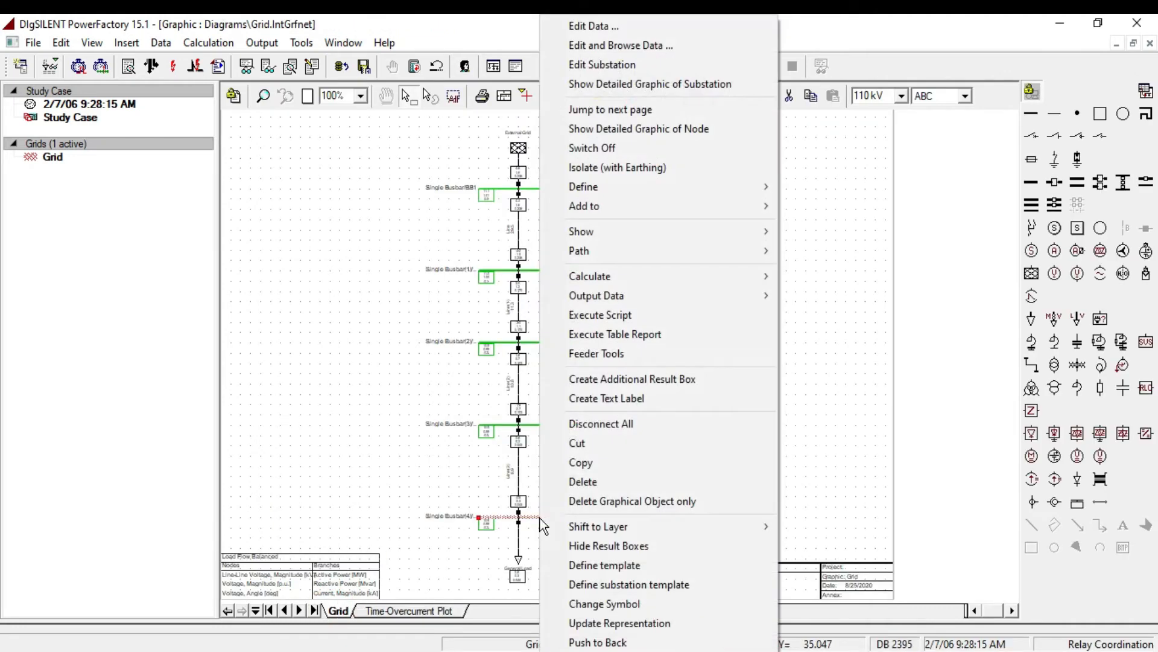
{"action": "mouse_move", "coordinate": [682, 281]}
{"action": "left_click", "coordinate": [814, 275]}
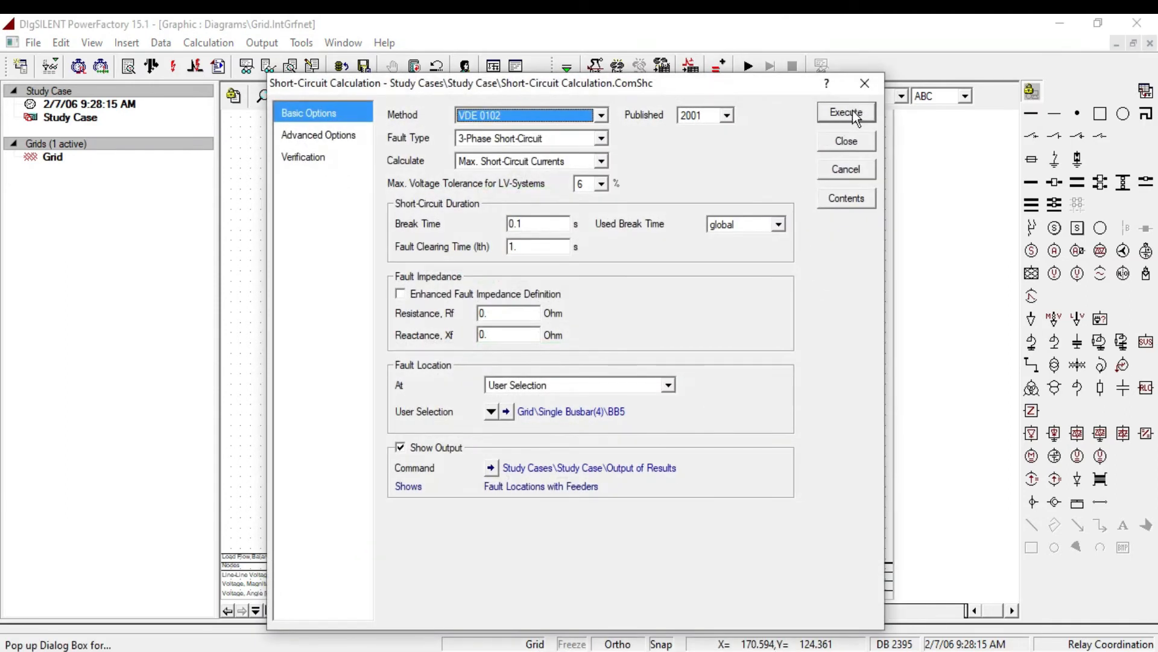
{"action": "left_click", "coordinate": [851, 112]}
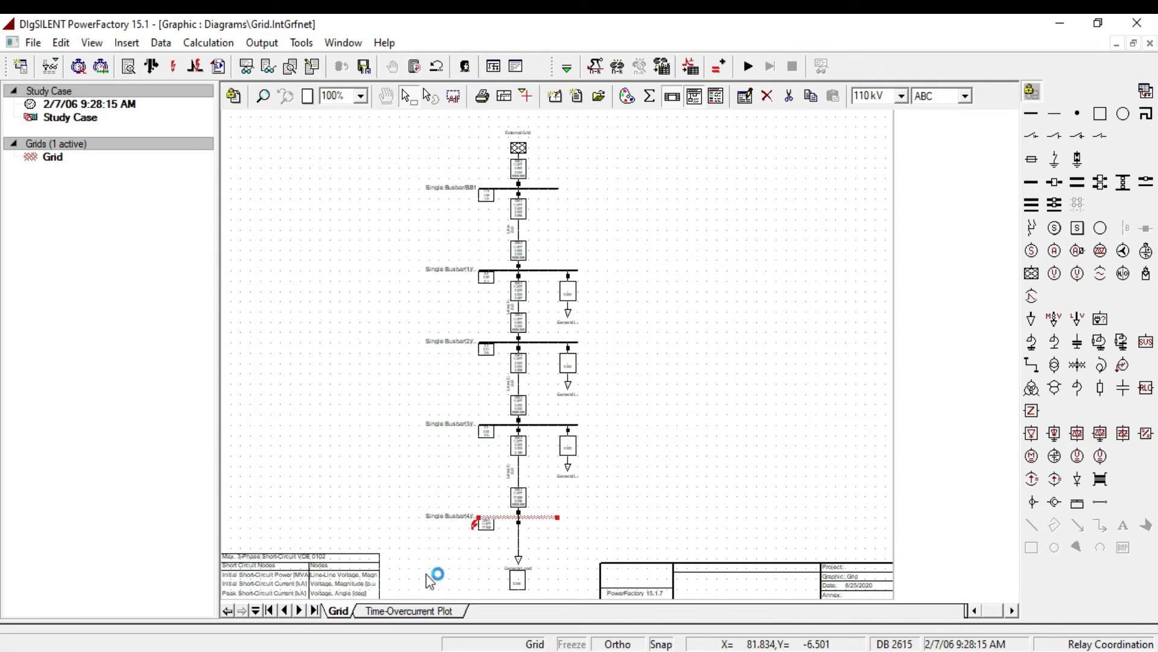
Step: Add the fault clearing time variable Tfct:_LOCALBUS to the short-circuit result boxes of the line branches
{"action": "left_click", "coordinate": [411, 510]}
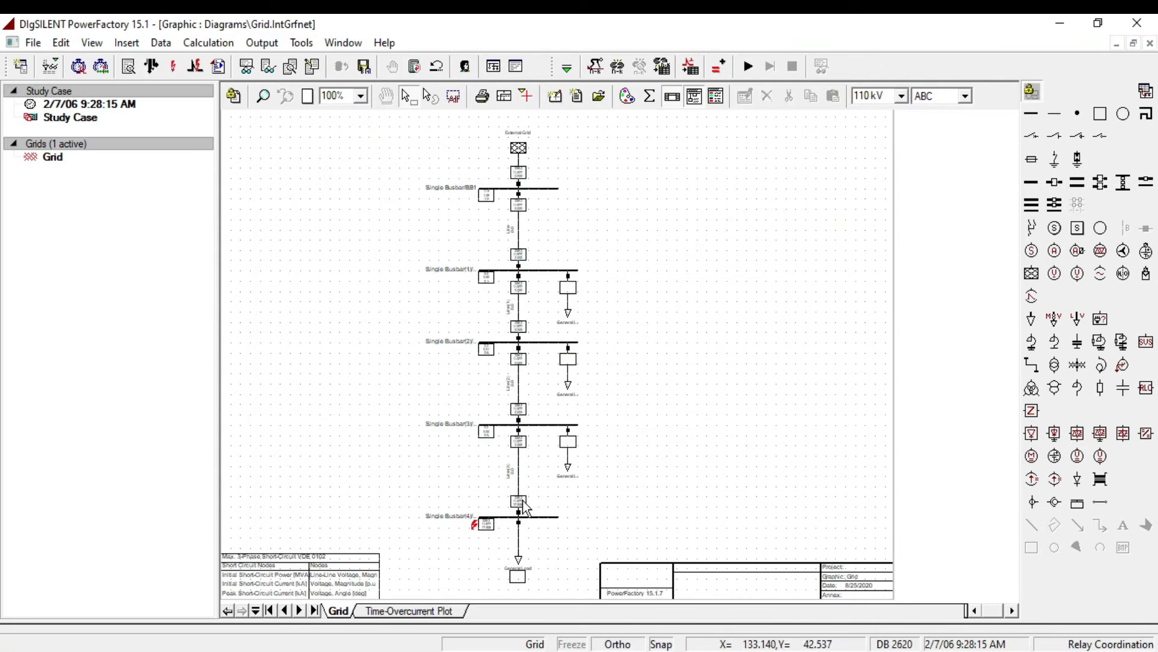
{"action": "mouse_move", "coordinate": [522, 449]}
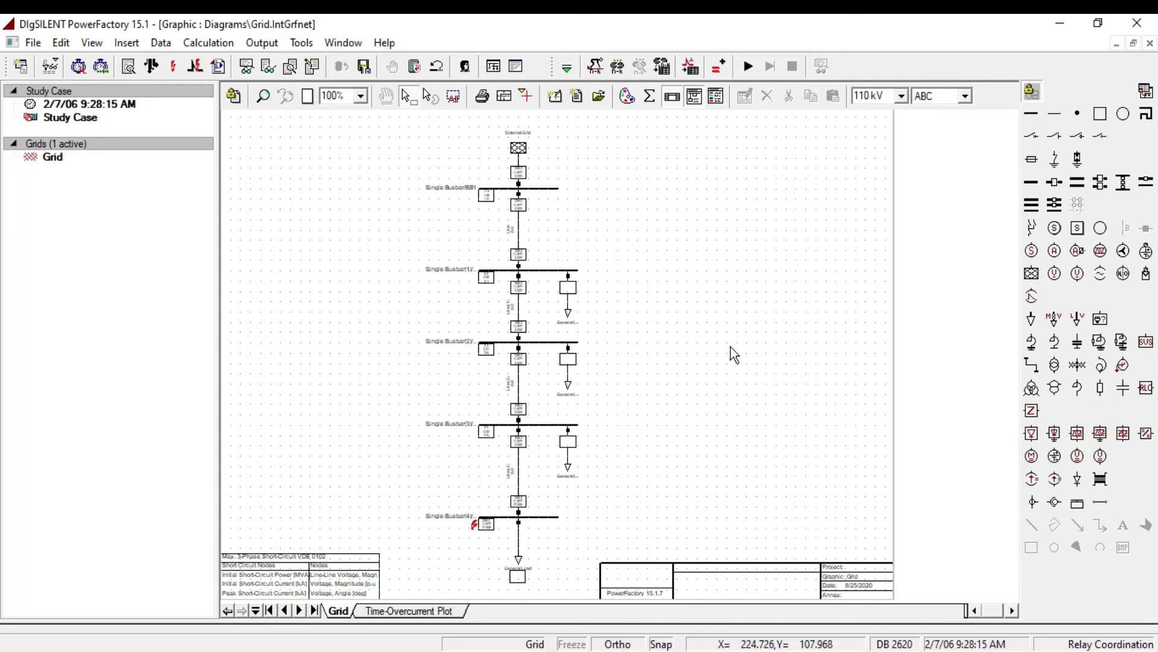
{"action": "right_click", "coordinate": [515, 444]}
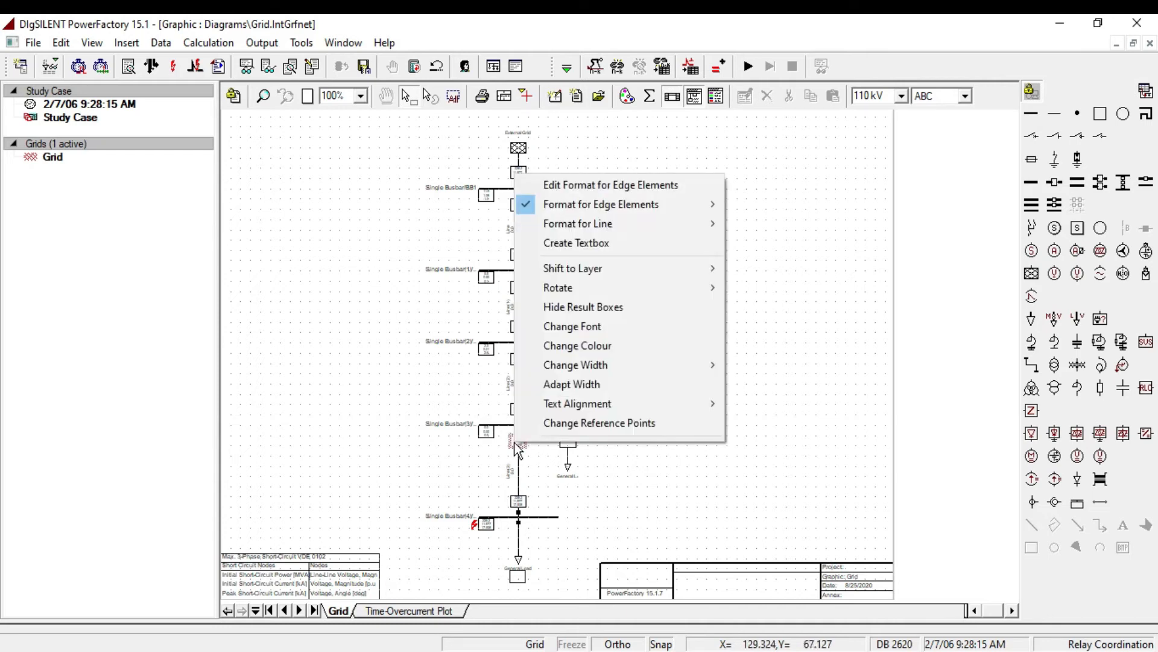
{"action": "left_click", "coordinate": [617, 184]}
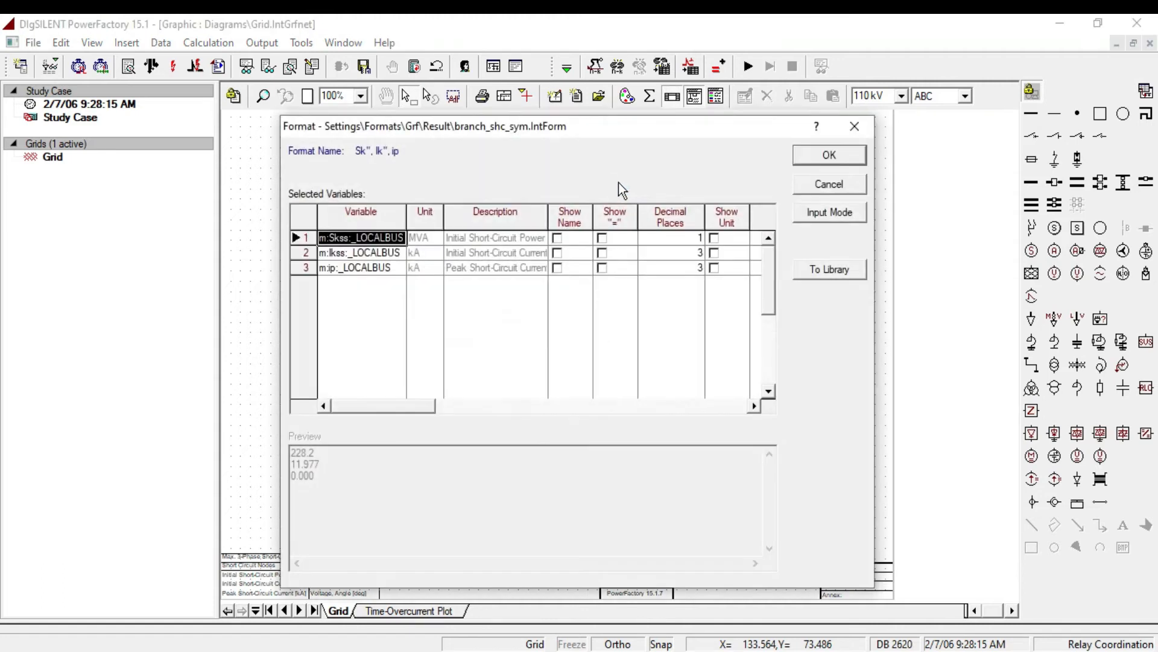
{"action": "right_click", "coordinate": [355, 277]}
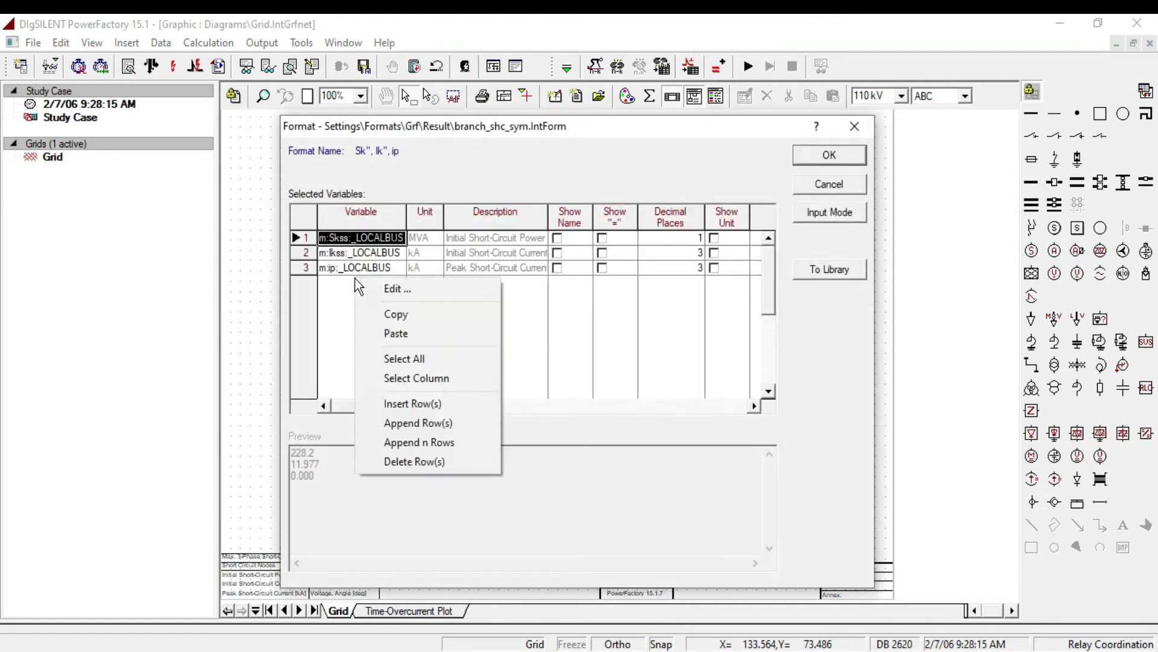
{"action": "left_click", "coordinate": [401, 428]}
{"action": "double_click", "coordinate": [346, 284]}
{"action": "scroll", "coordinate": [411, 434], "scroll_direction": "down", "scroll_amount": 7}
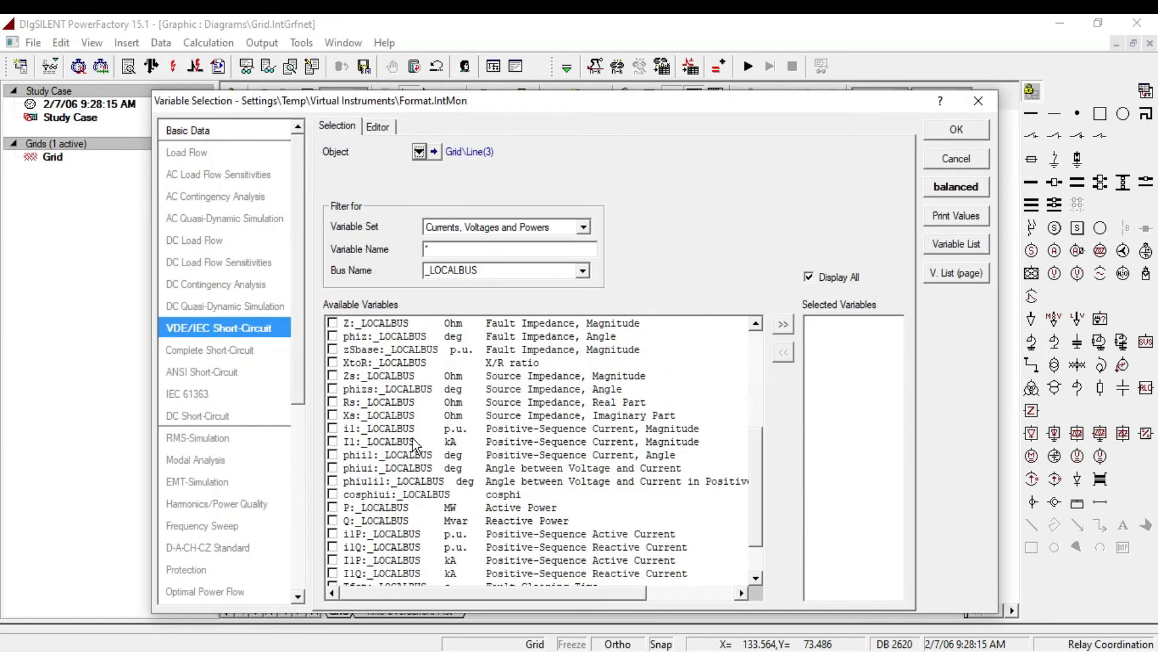
{"action": "left_click", "coordinate": [334, 534]}
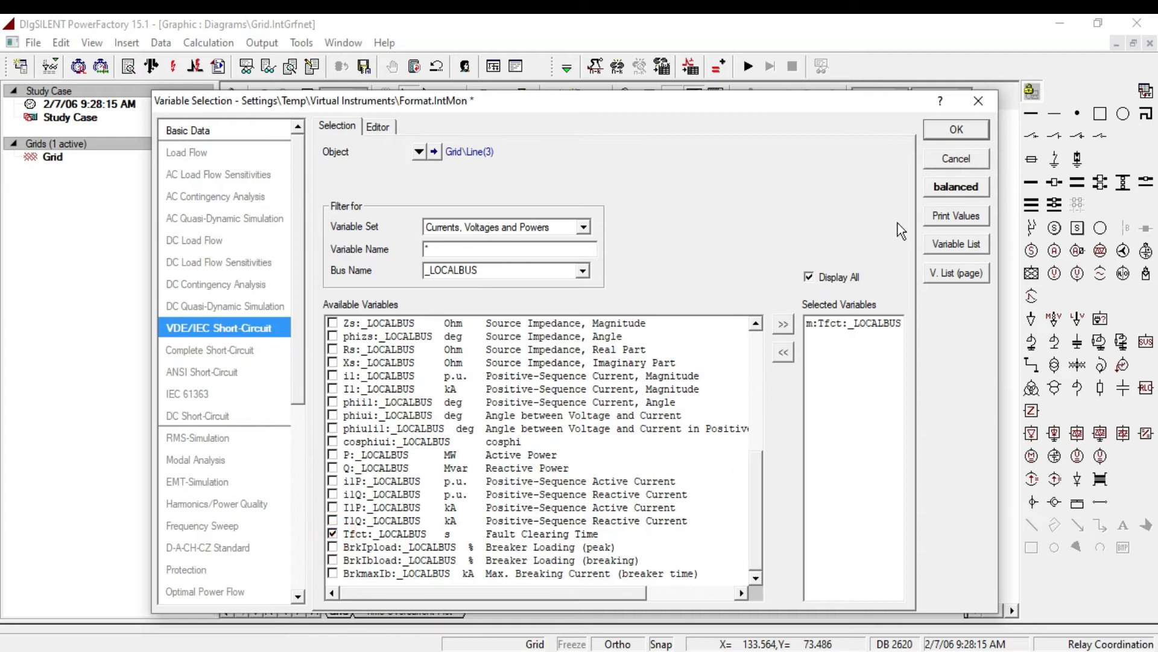
{"action": "left_click", "coordinate": [957, 130]}
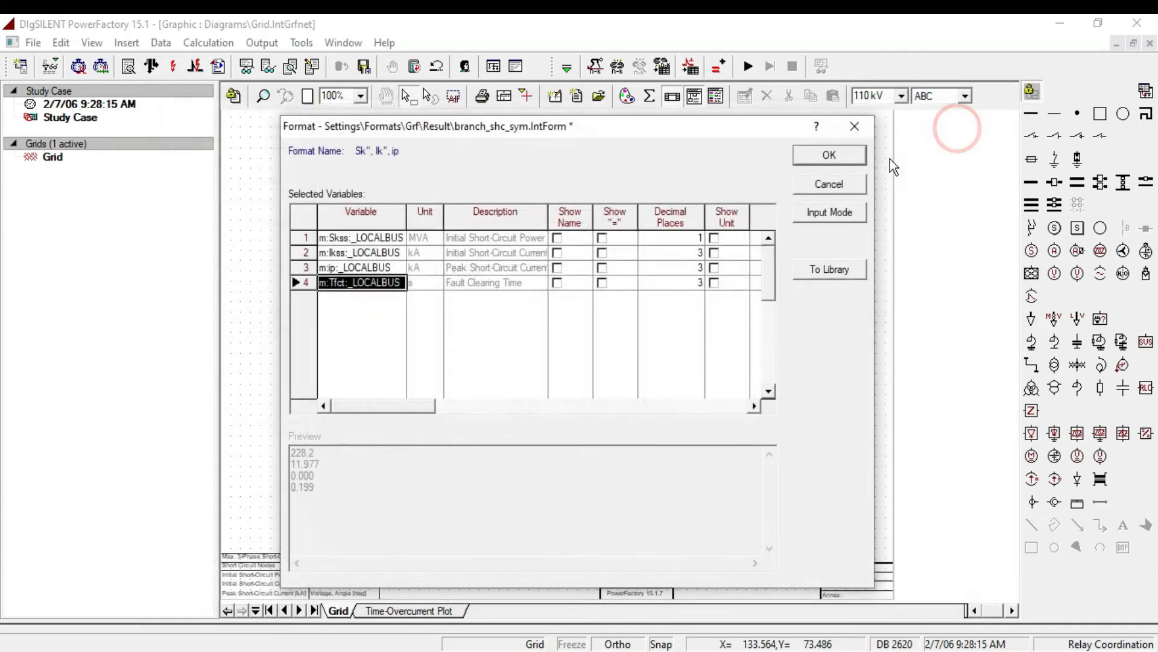
{"action": "left_click", "coordinate": [838, 157]}
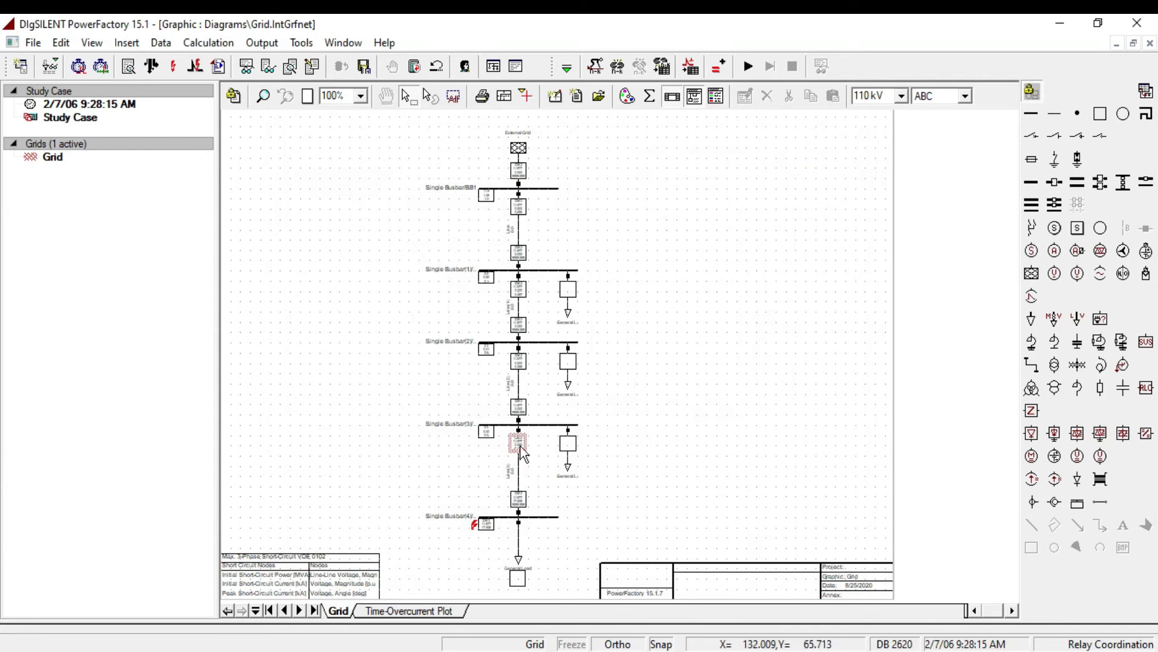
Step: Inspect the fault clearing times shown for each line cubicle's result box, from the bottom relay upward
{"action": "mouse_move", "coordinate": [520, 448]}
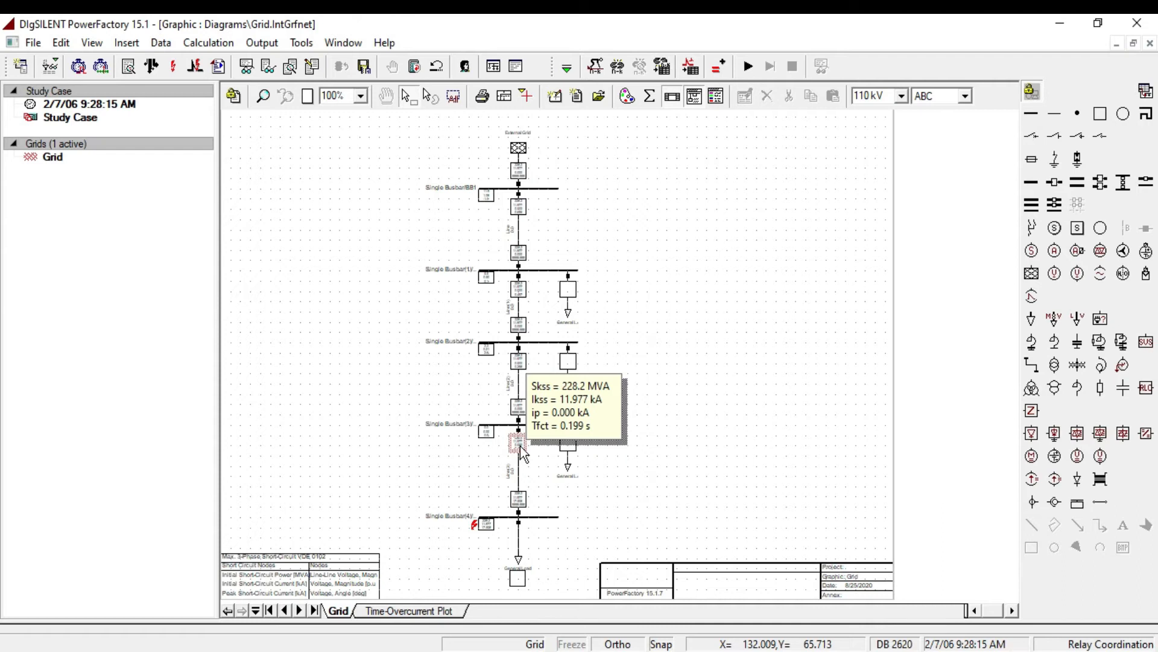
{"action": "mouse_move", "coordinate": [521, 365]}
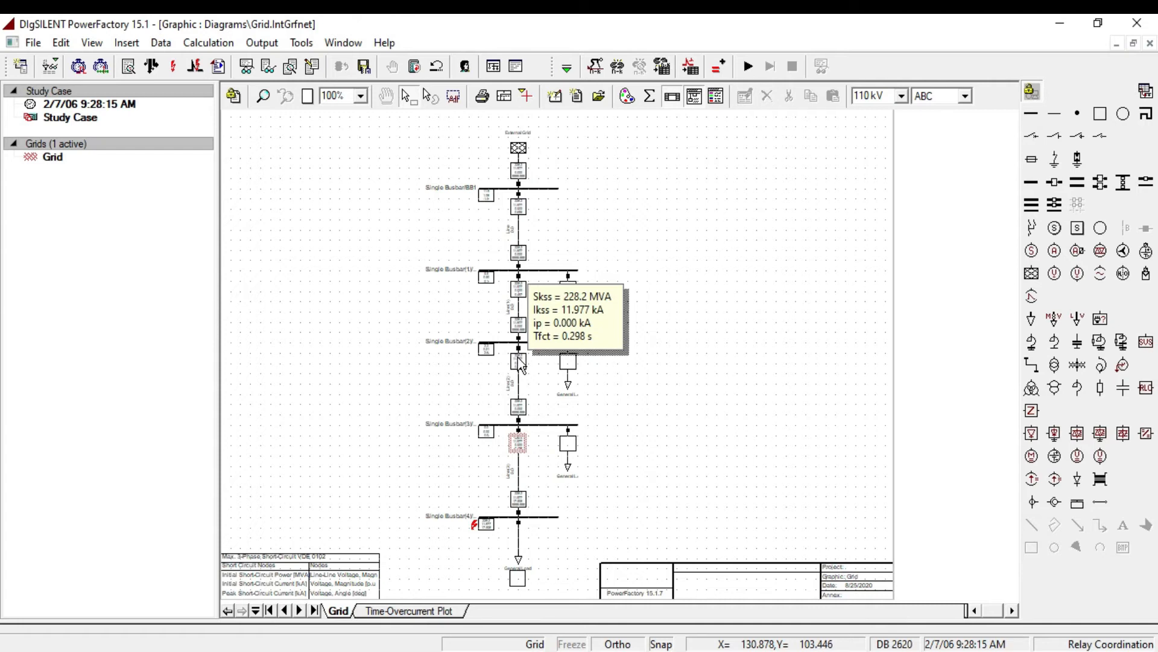
{"action": "mouse_move", "coordinate": [523, 296]}
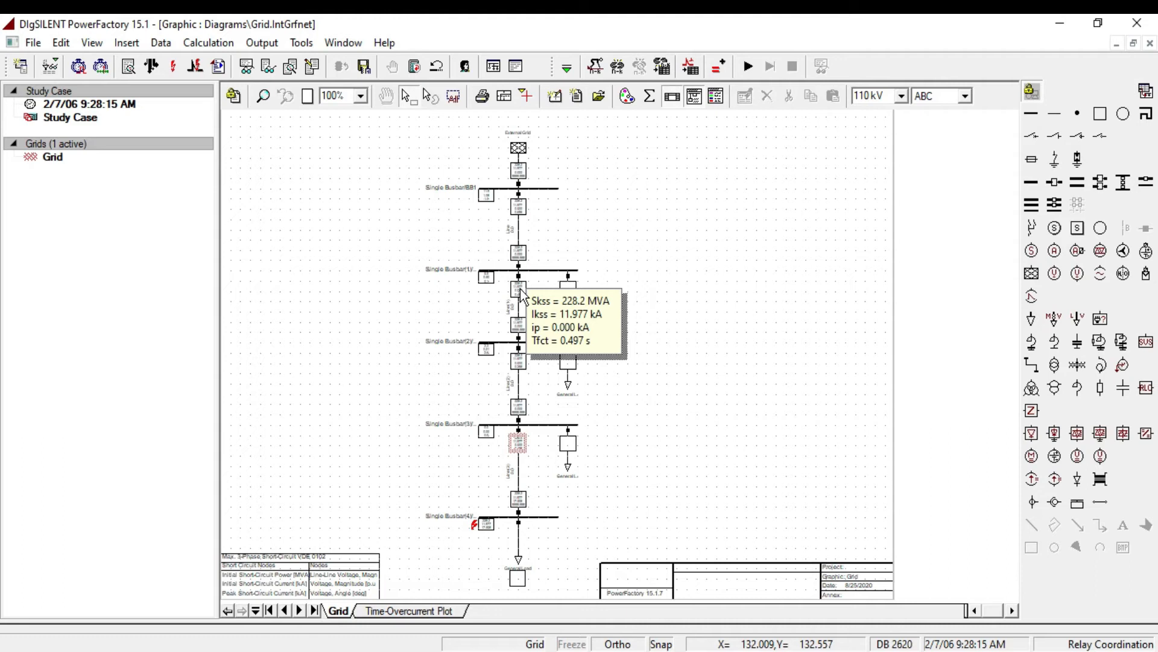
{"action": "mouse_move", "coordinate": [518, 215]}
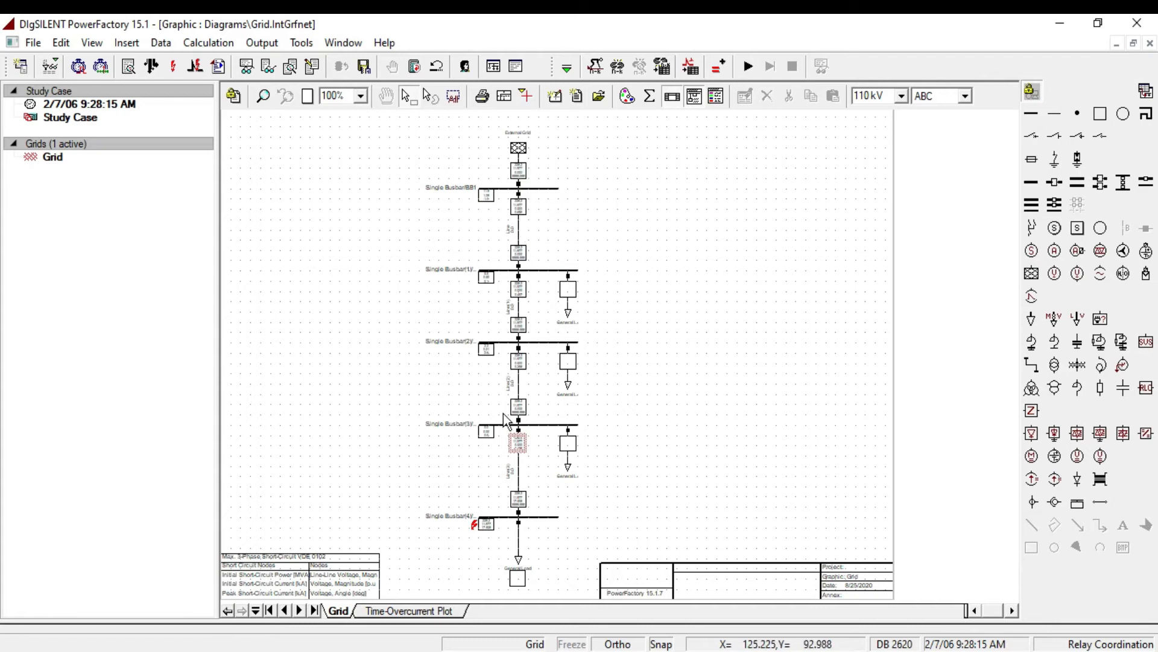
{"action": "left_click", "coordinate": [518, 150]}
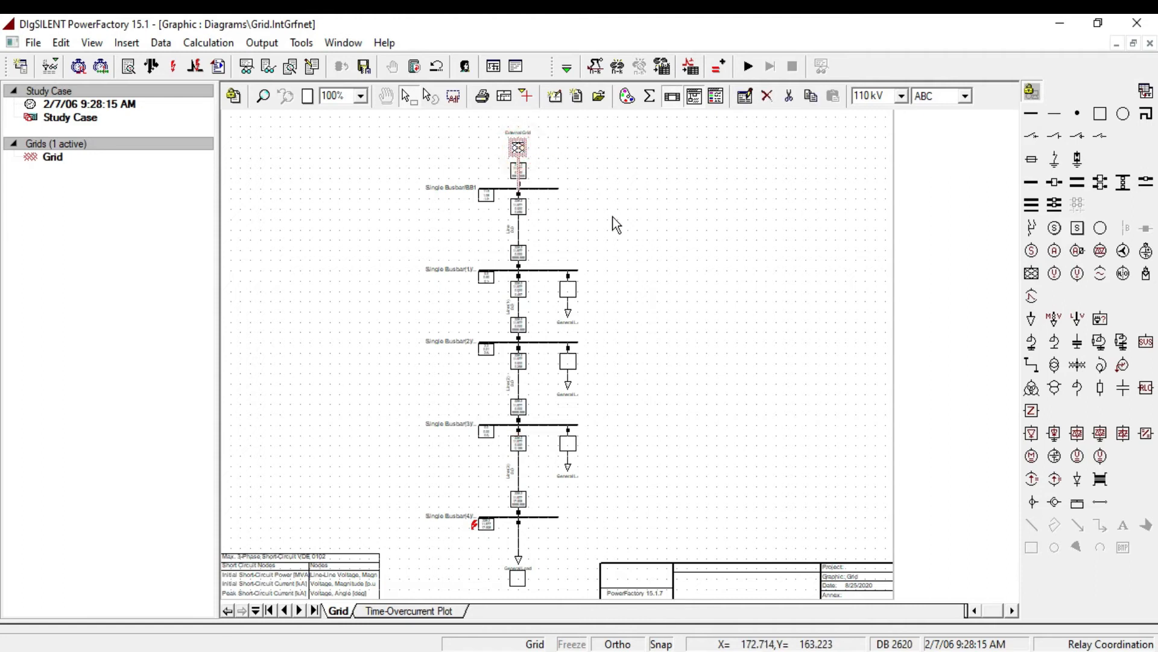
Step: Show the short-circuit current marker with relay tripping times on the time-overcurrent plot
{"action": "left_click", "coordinate": [415, 607]}
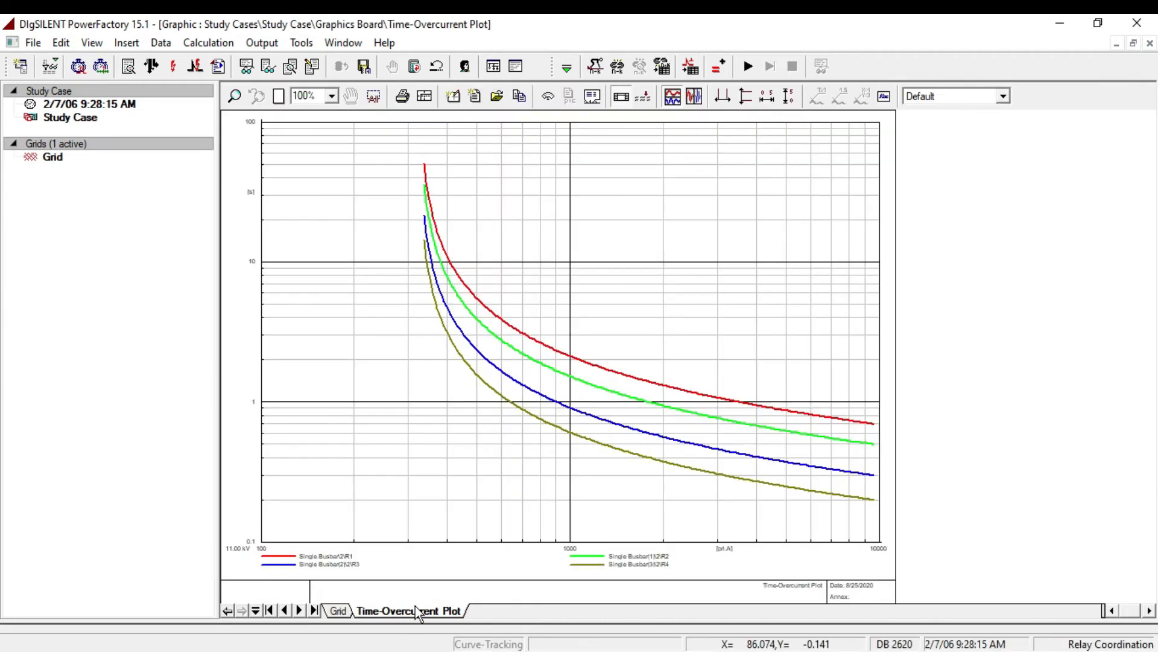
{"action": "left_click", "coordinate": [788, 96]}
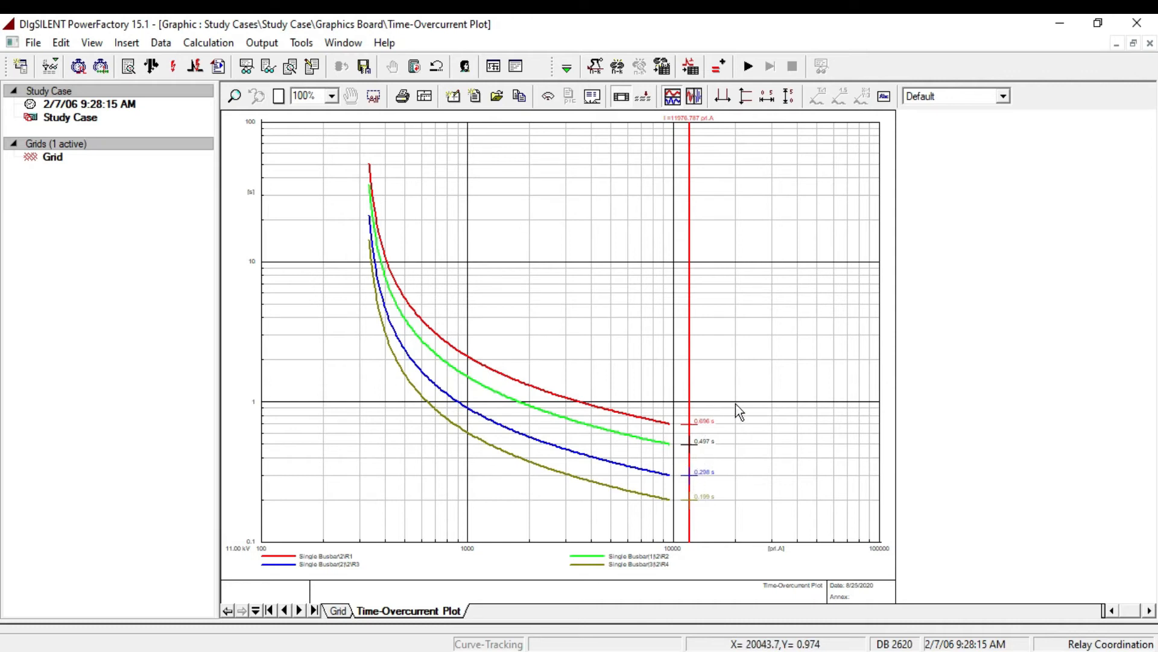
Step: Calculate a 3-phase maximum short-circuit at Single Busbar(3) using the VDE 0102 method
{"action": "left_click", "coordinate": [340, 612]}
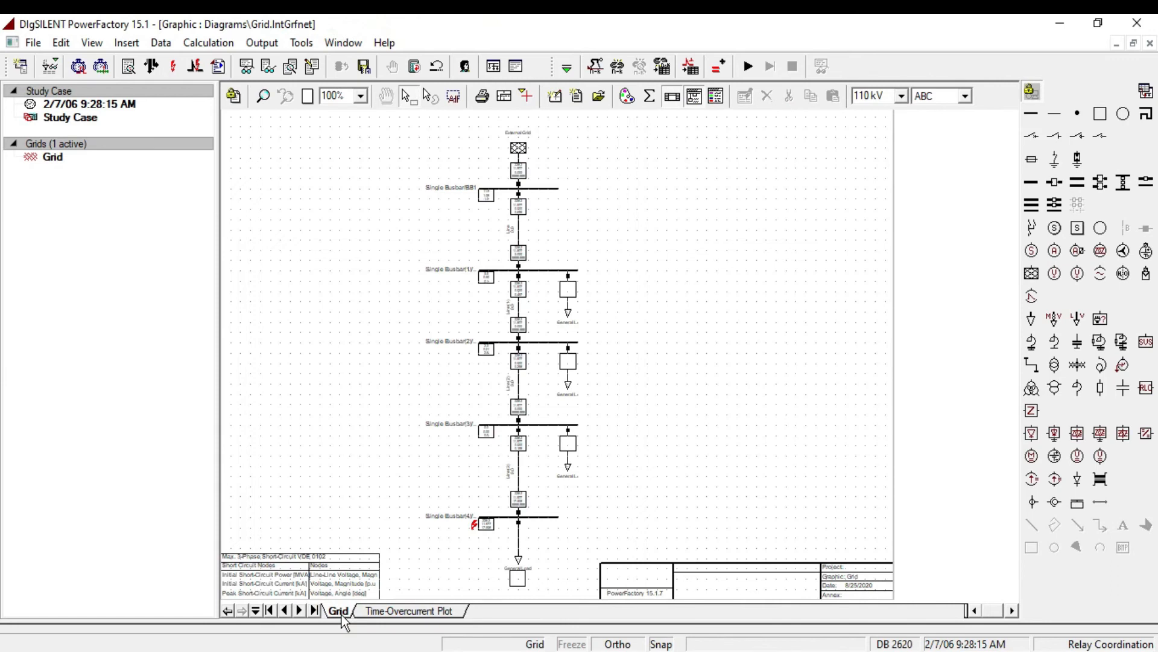
{"action": "right_click", "coordinate": [538, 425]}
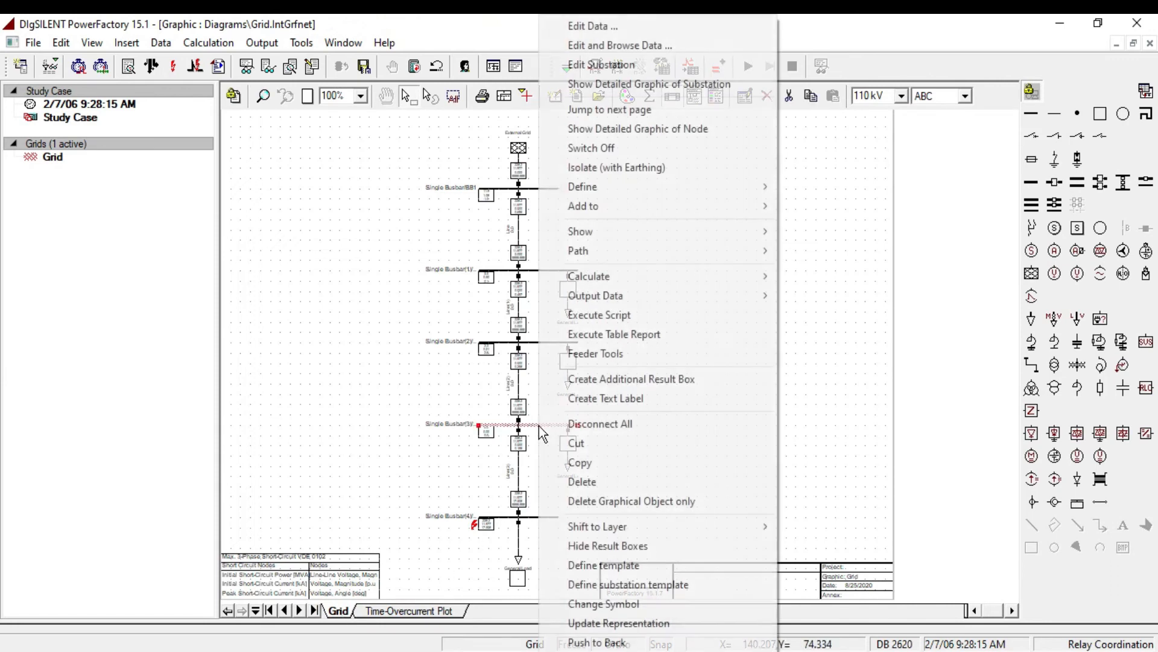
{"action": "left_click", "coordinate": [652, 276]}
{"action": "left_click", "coordinate": [805, 278]}
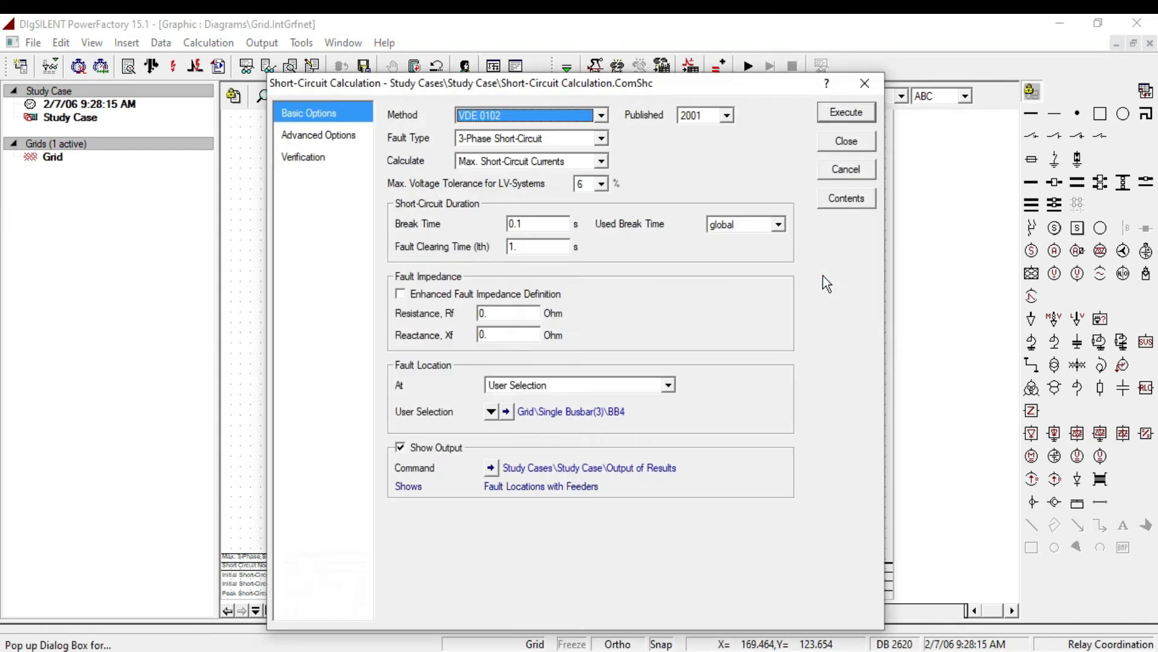
{"action": "left_click", "coordinate": [845, 113]}
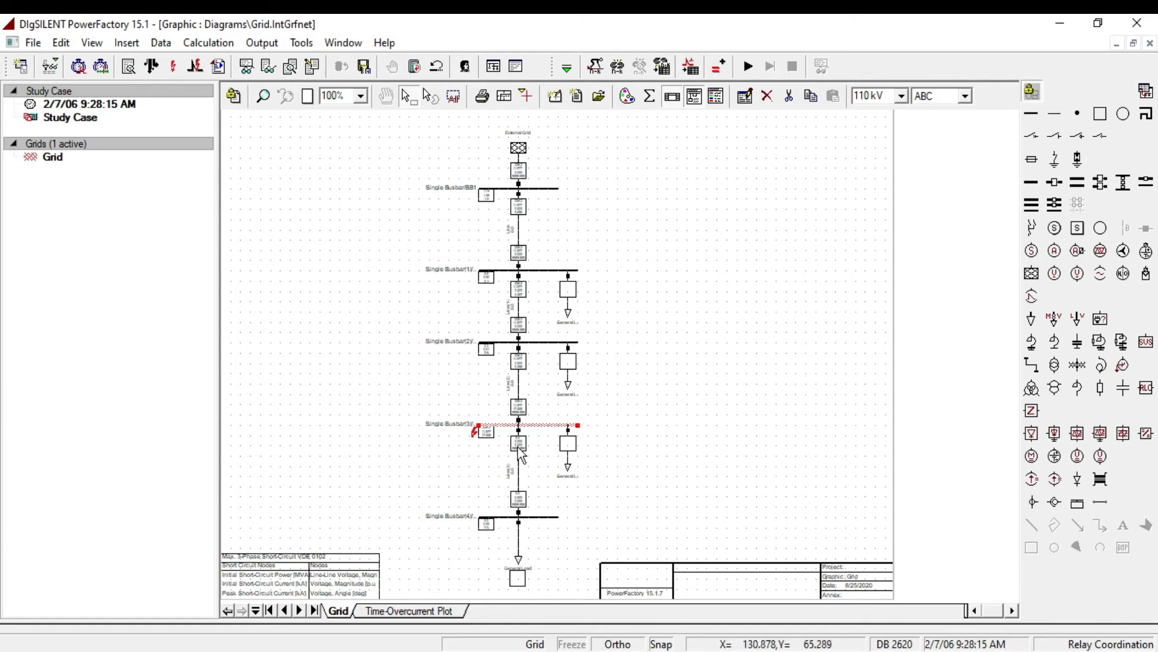
Step: Inspect the fault clearing times on the line result boxes for the new fault location
{"action": "mouse_move", "coordinate": [517, 447]}
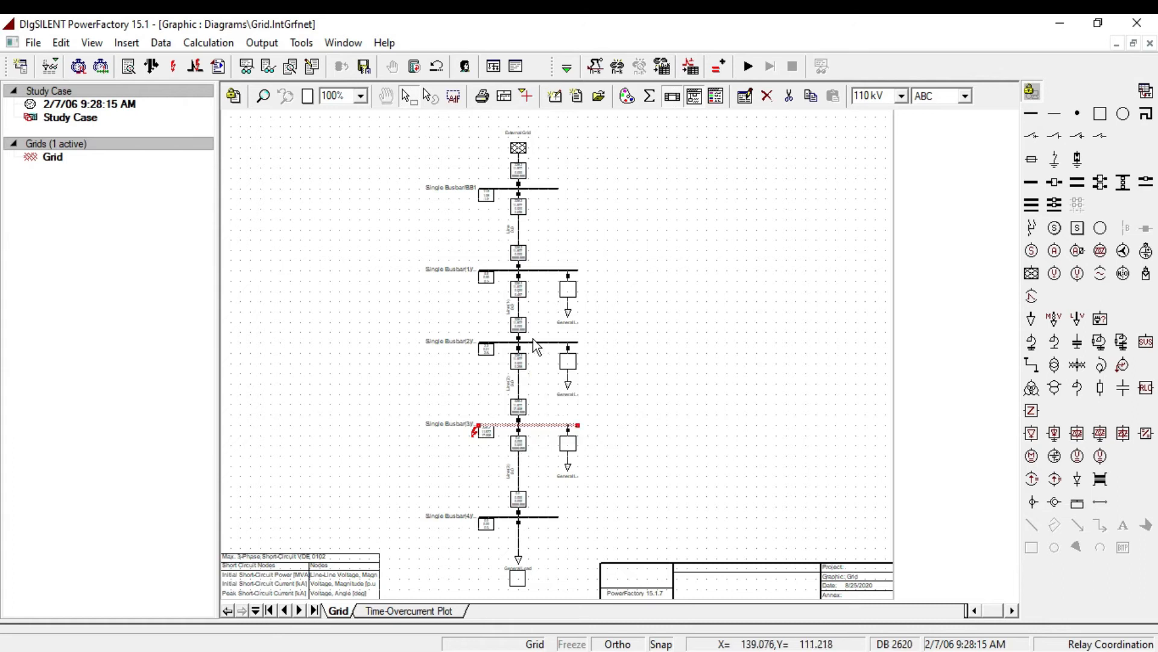
{"action": "mouse_move", "coordinate": [517, 364]}
{"action": "mouse_move", "coordinate": [523, 292]}
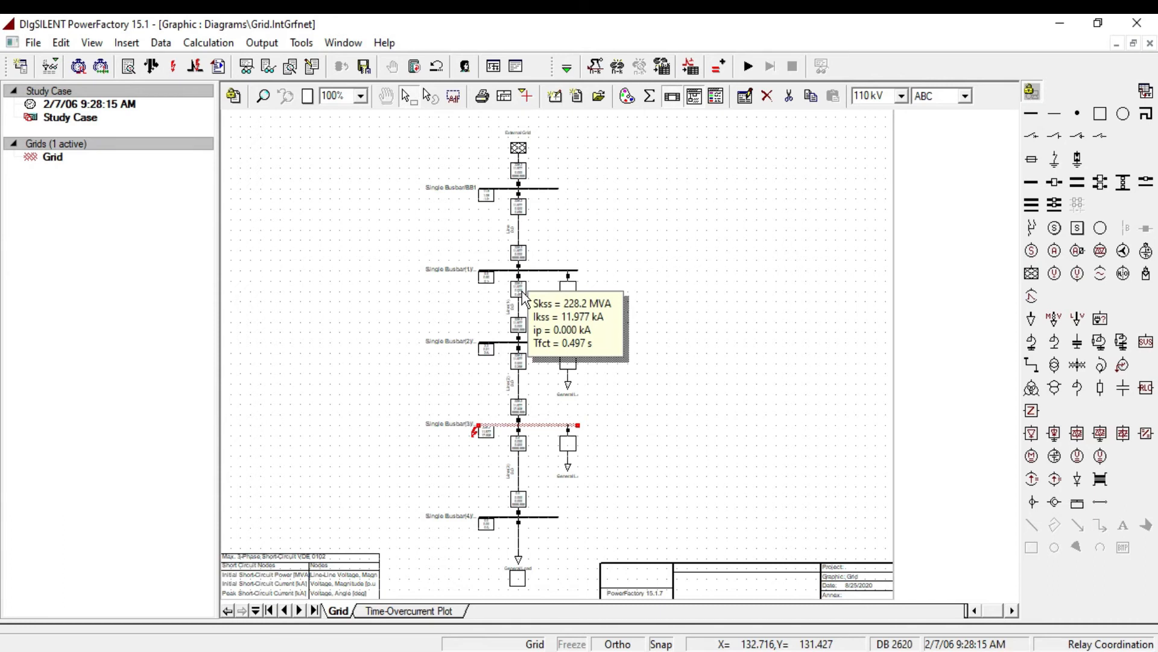
{"action": "mouse_move", "coordinate": [515, 208]}
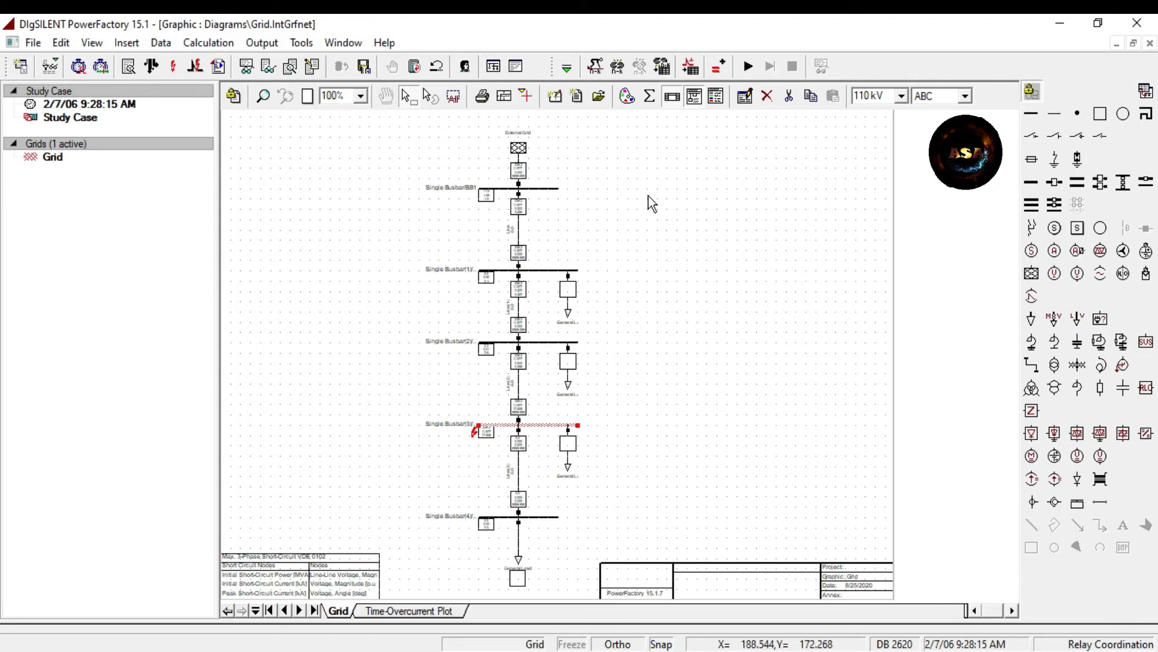
Step: Set the diagram colouring to Secondary Equipment showing relays, current and voltage transformers
{"action": "left_click", "coordinate": [627, 98]}
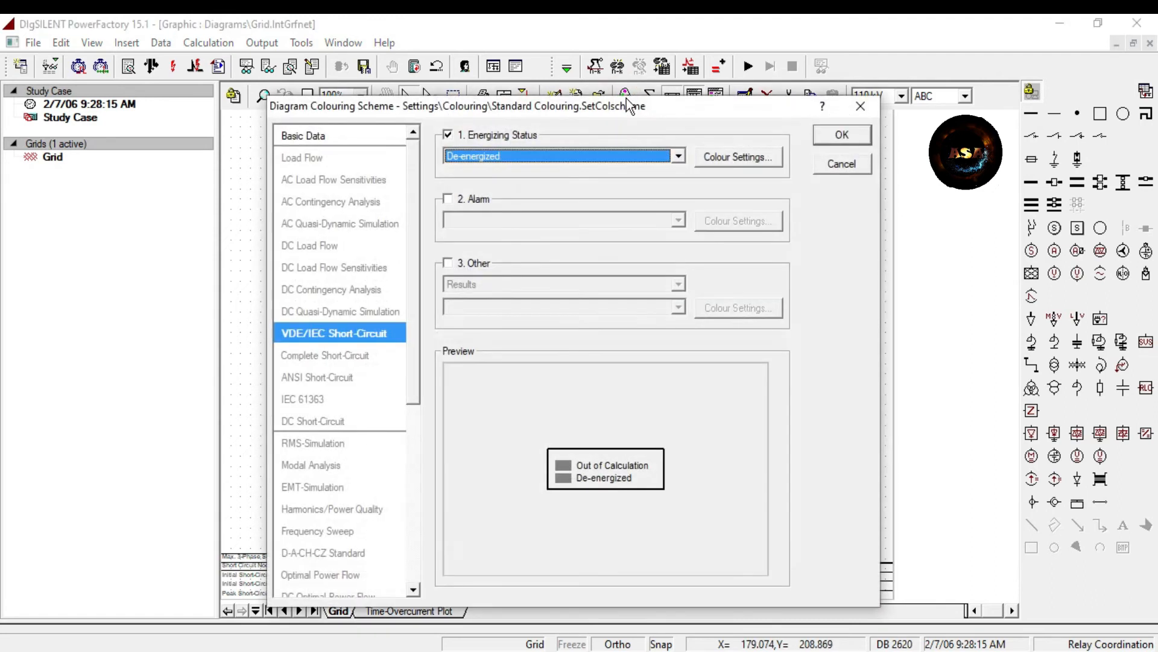
{"action": "left_click", "coordinate": [462, 266]}
{"action": "left_click", "coordinate": [484, 285]}
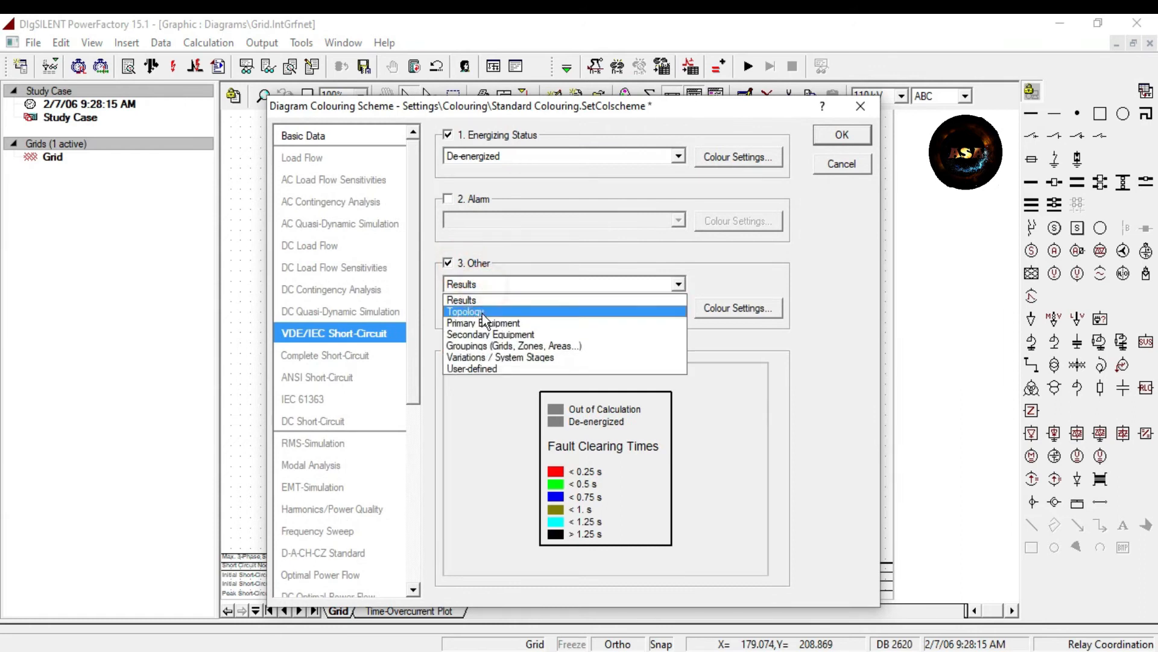
{"action": "left_click", "coordinate": [486, 331]}
{"action": "left_click", "coordinate": [487, 306]}
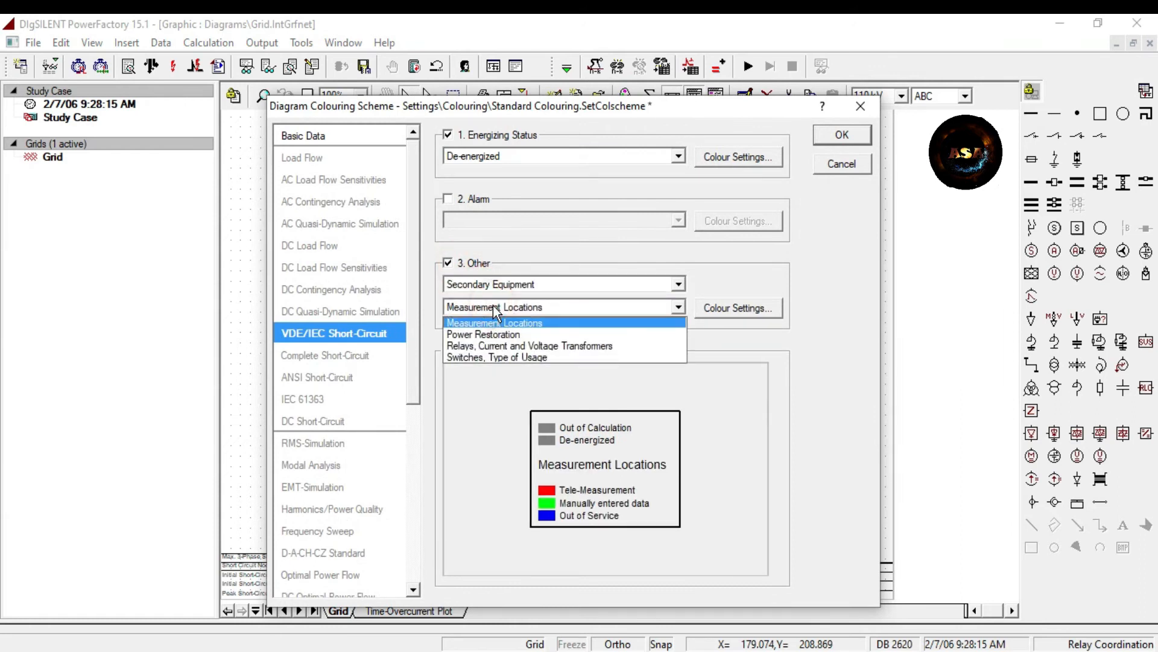
{"action": "left_click", "coordinate": [489, 347]}
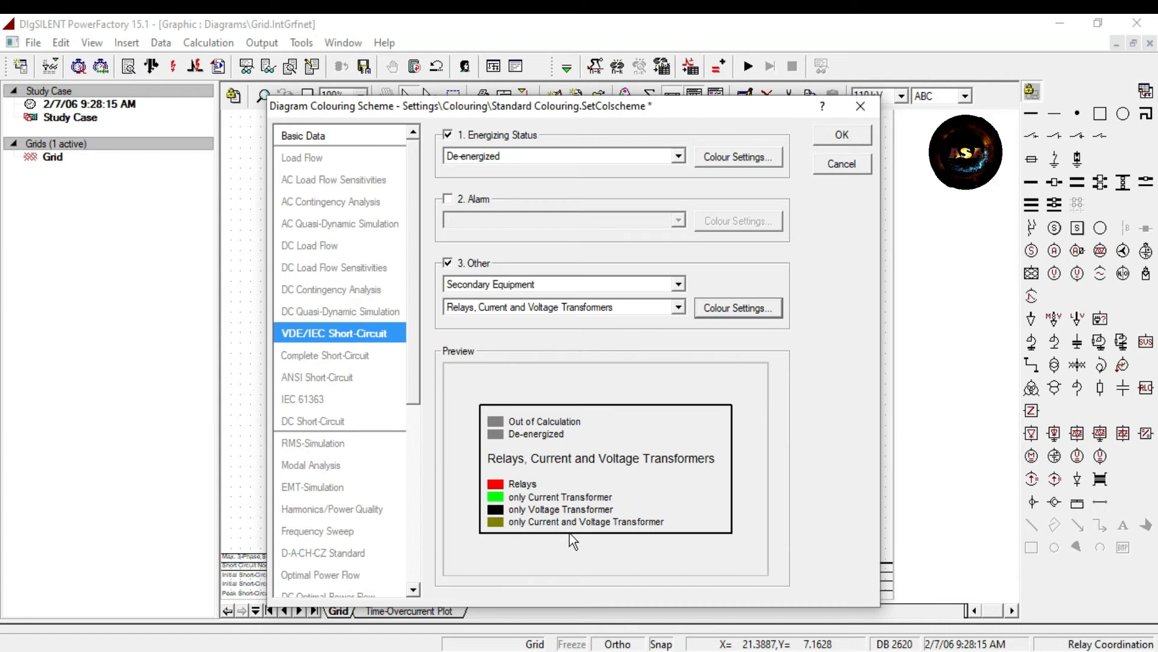
{"action": "left_click", "coordinate": [844, 138]}
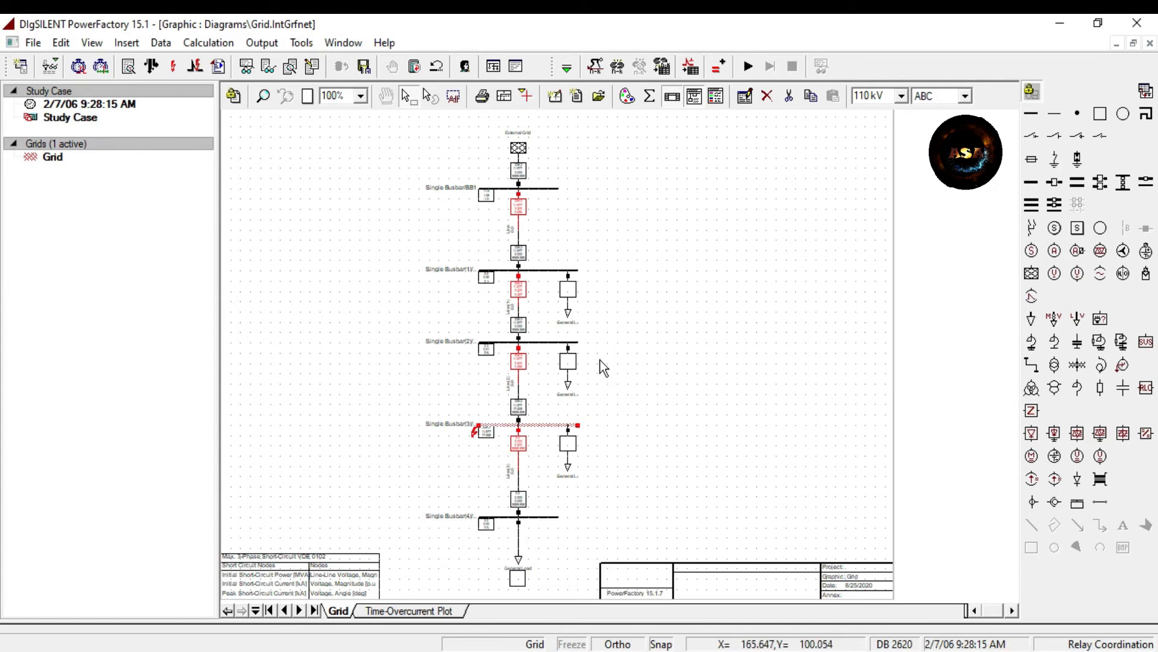
Step: Compare the relay-coloured single-line diagram with the curves on the time-overcurrent plot
{"action": "left_click", "coordinate": [550, 343]}
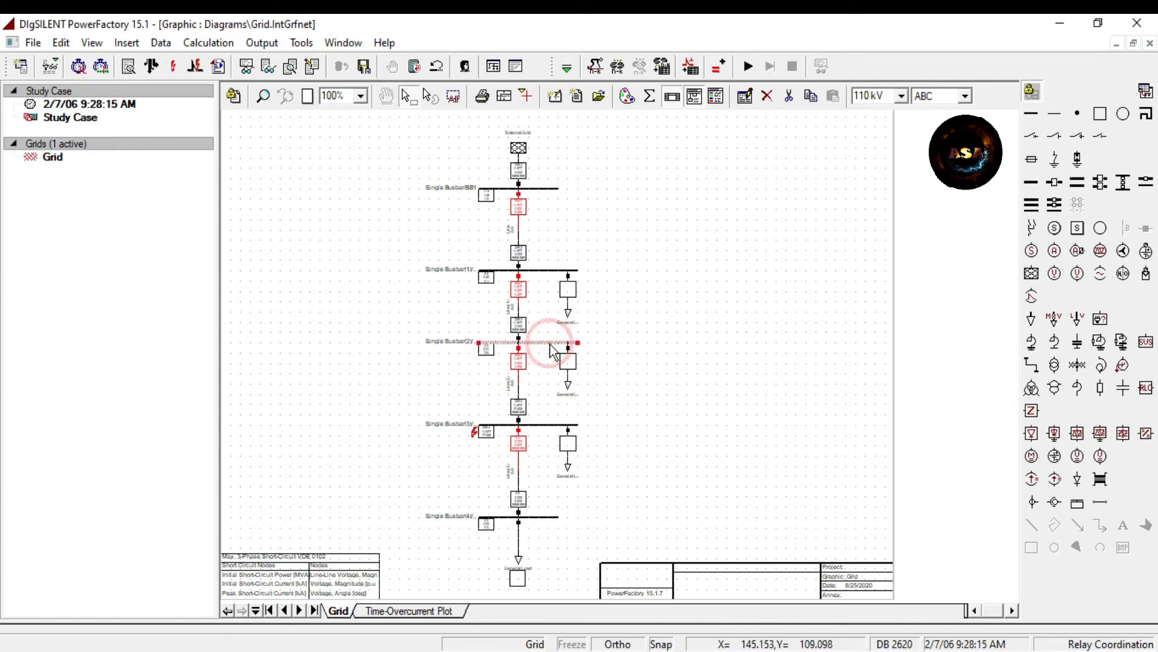
{"action": "left_click", "coordinate": [554, 270]}
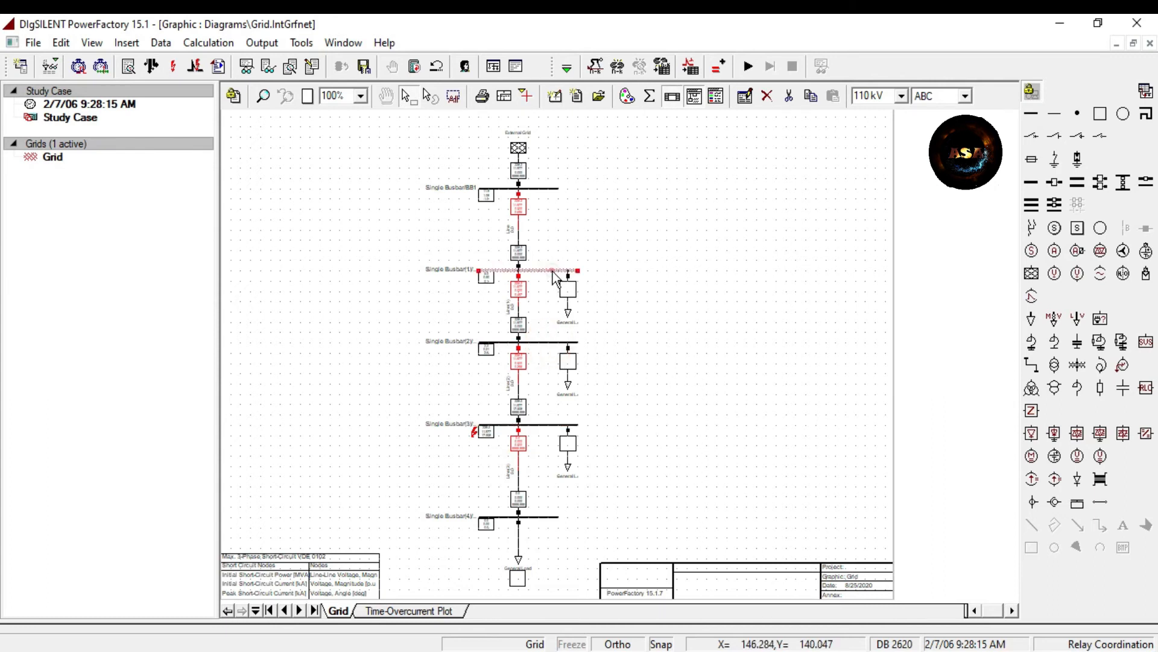
{"action": "left_click", "coordinate": [709, 332]}
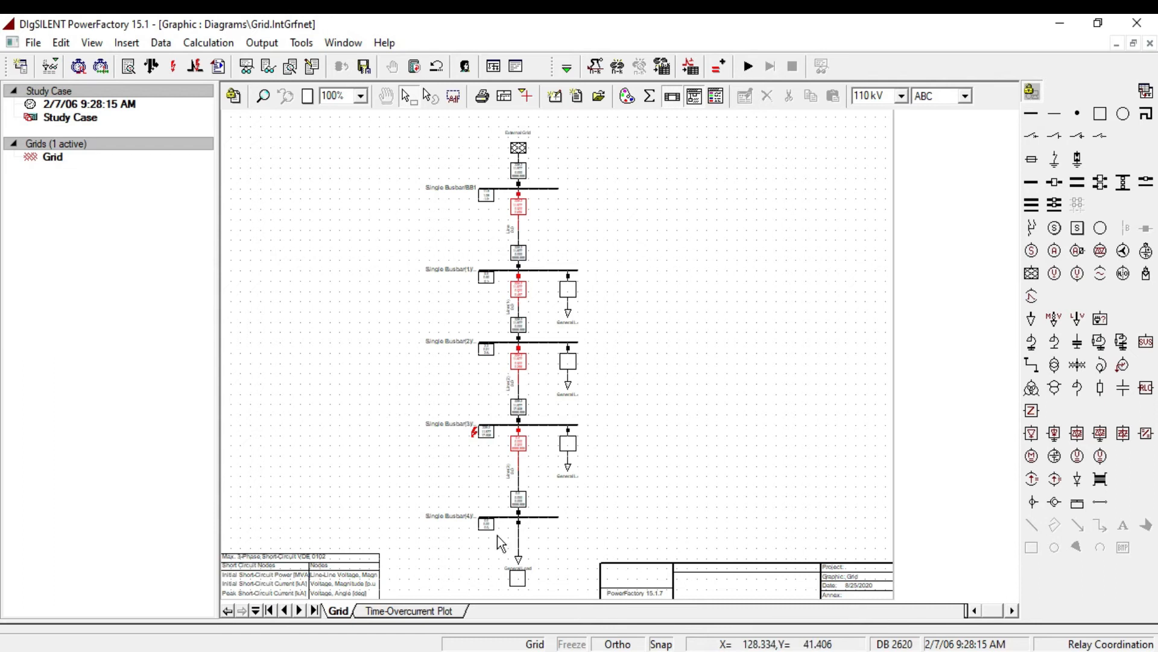
{"action": "left_click", "coordinate": [424, 610]}
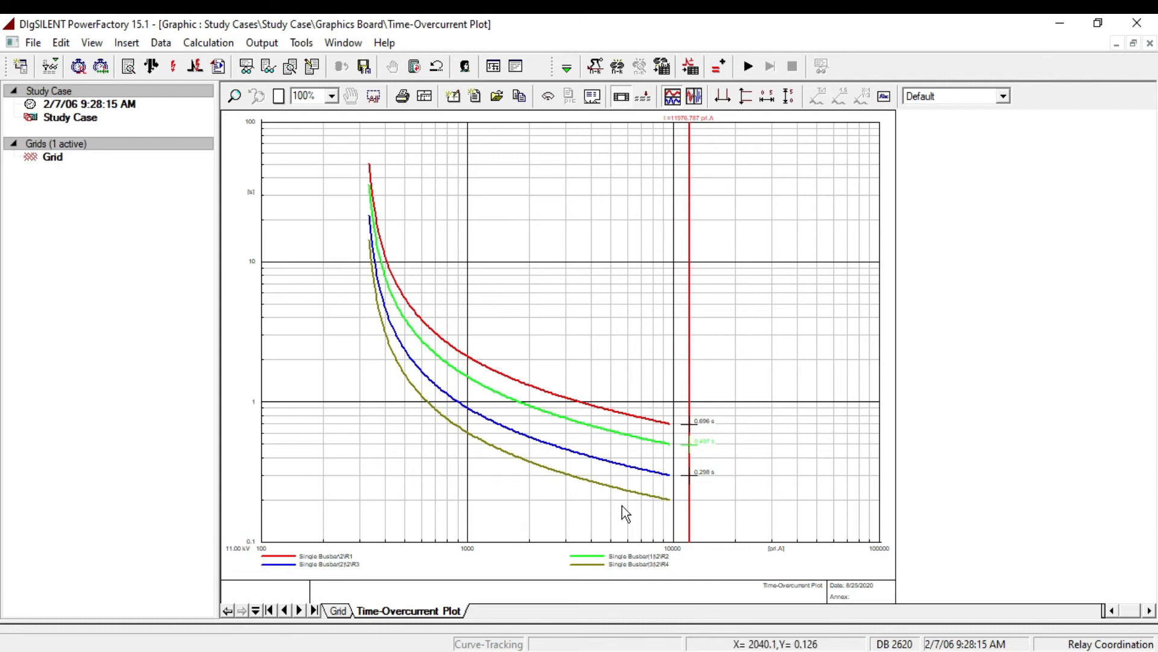
{"action": "left_click", "coordinate": [339, 610]}
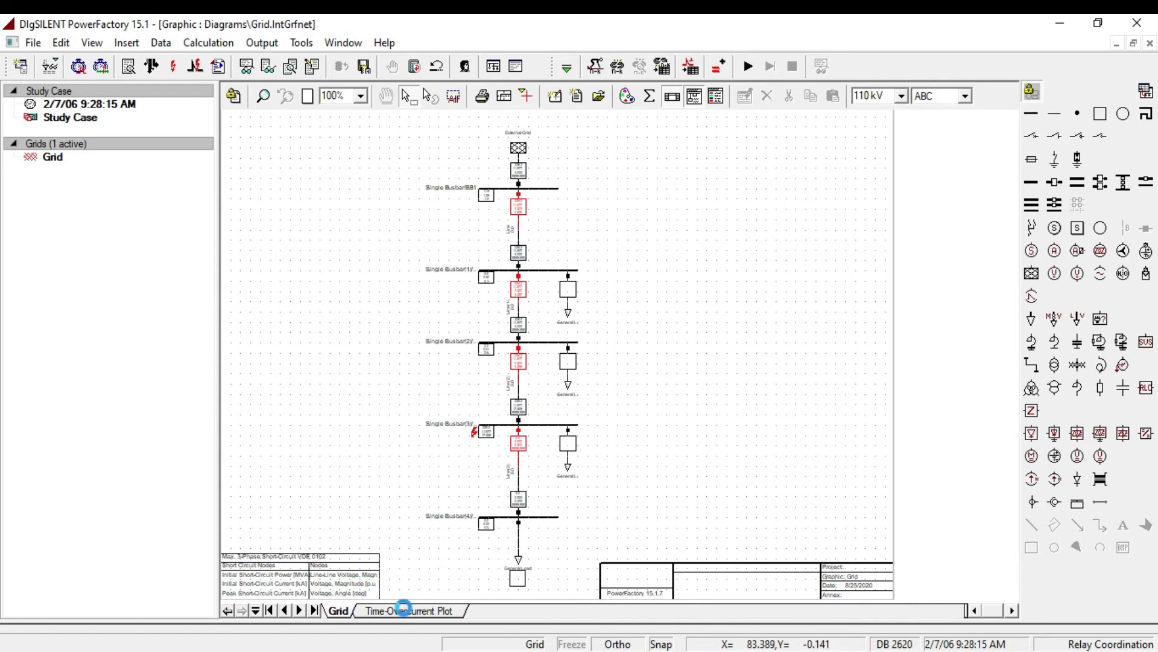
{"action": "left_click", "coordinate": [403, 610]}
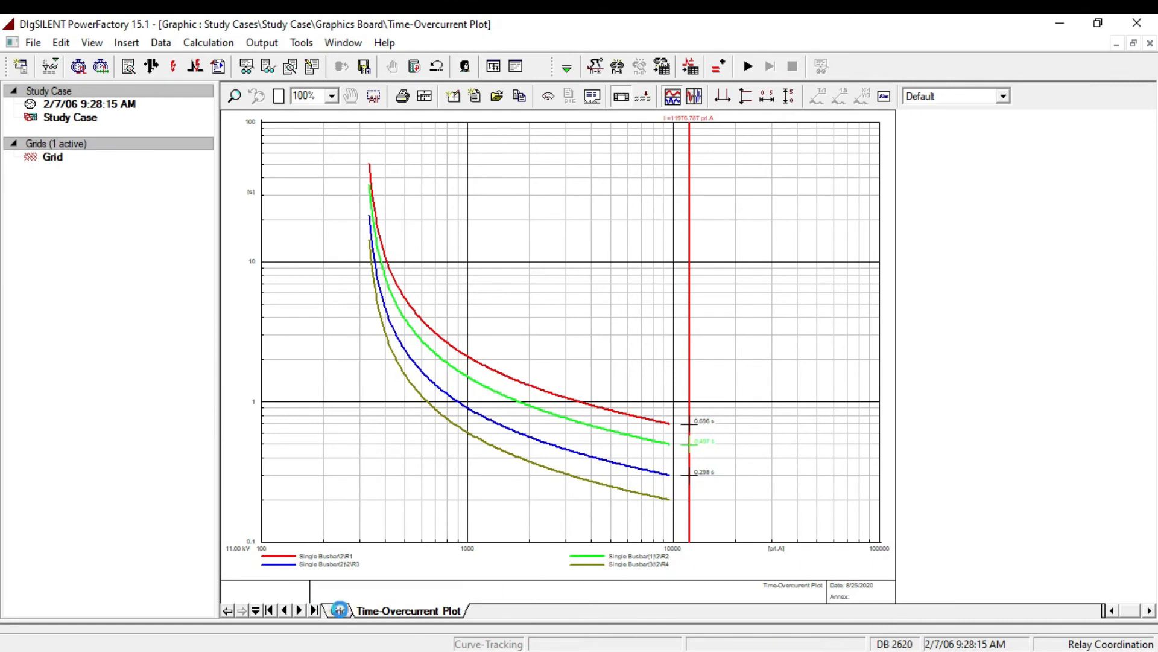
{"action": "left_click", "coordinate": [339, 611]}
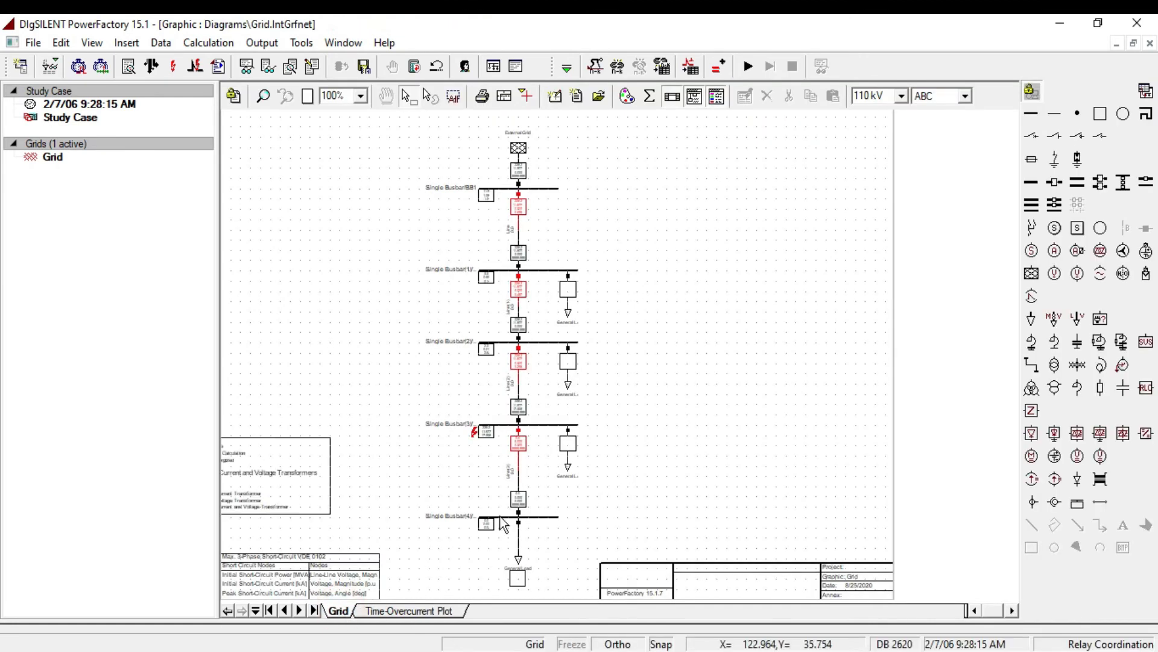
Step: Calculate a 3-phase maximum short-circuit at Single Busbar(4) using the VDE 0102 method
{"action": "left_click", "coordinate": [502, 517]}
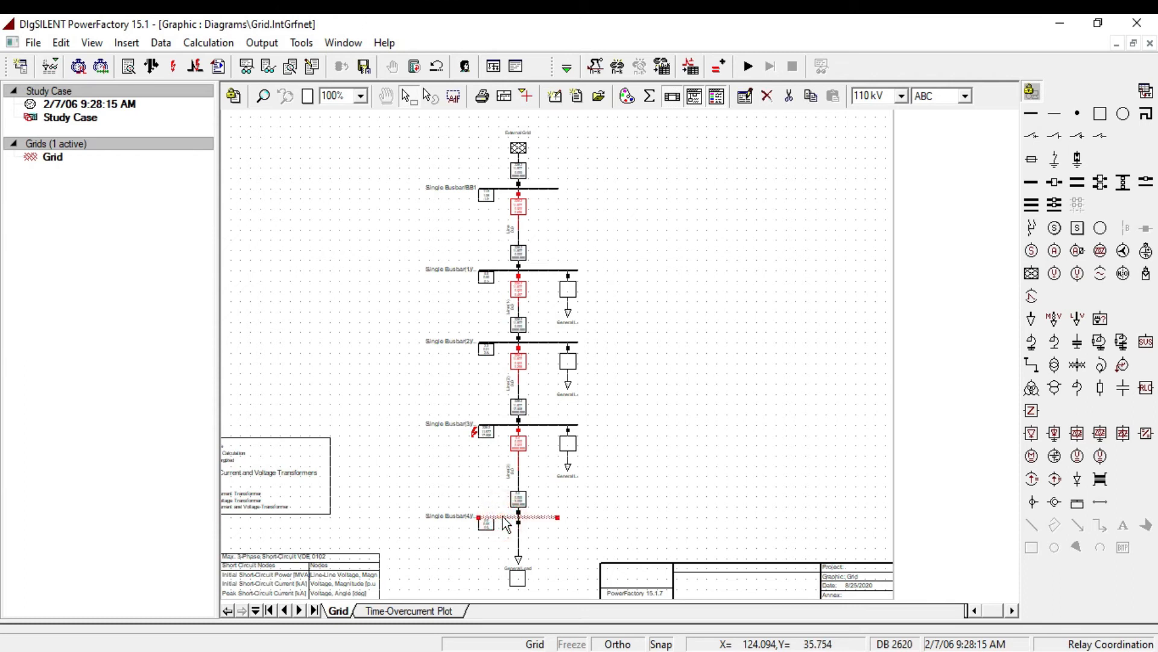
{"action": "right_click", "coordinate": [505, 524]}
{"action": "mouse_move", "coordinate": [635, 276]}
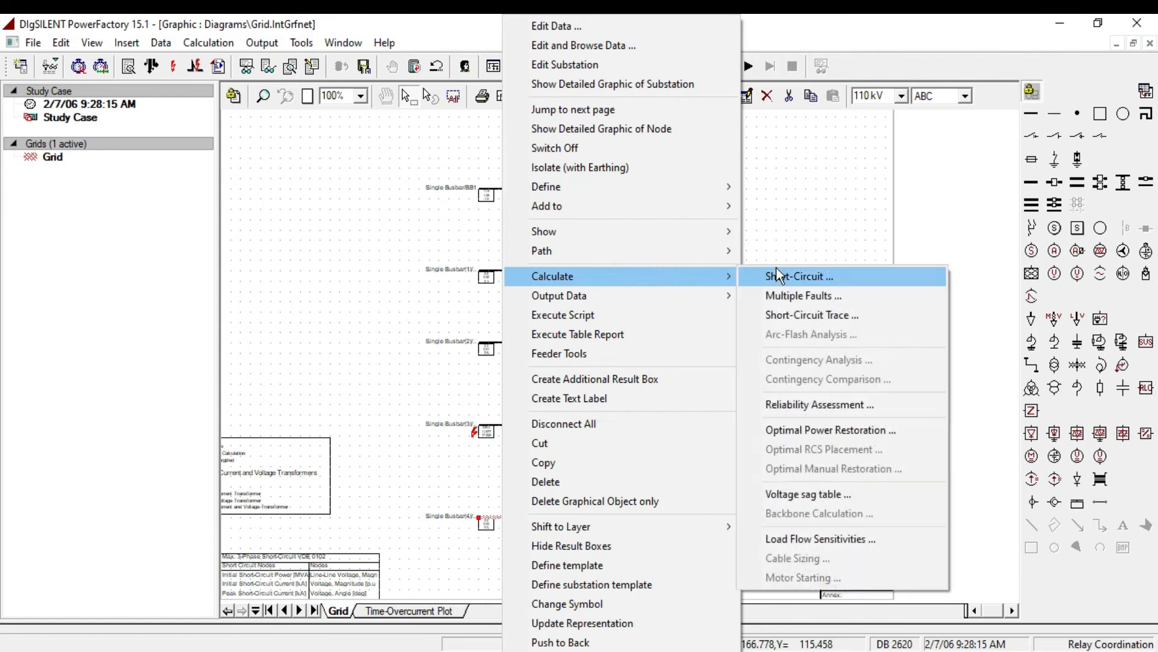
{"action": "left_click", "coordinate": [779, 274]}
{"action": "left_click", "coordinate": [841, 111]}
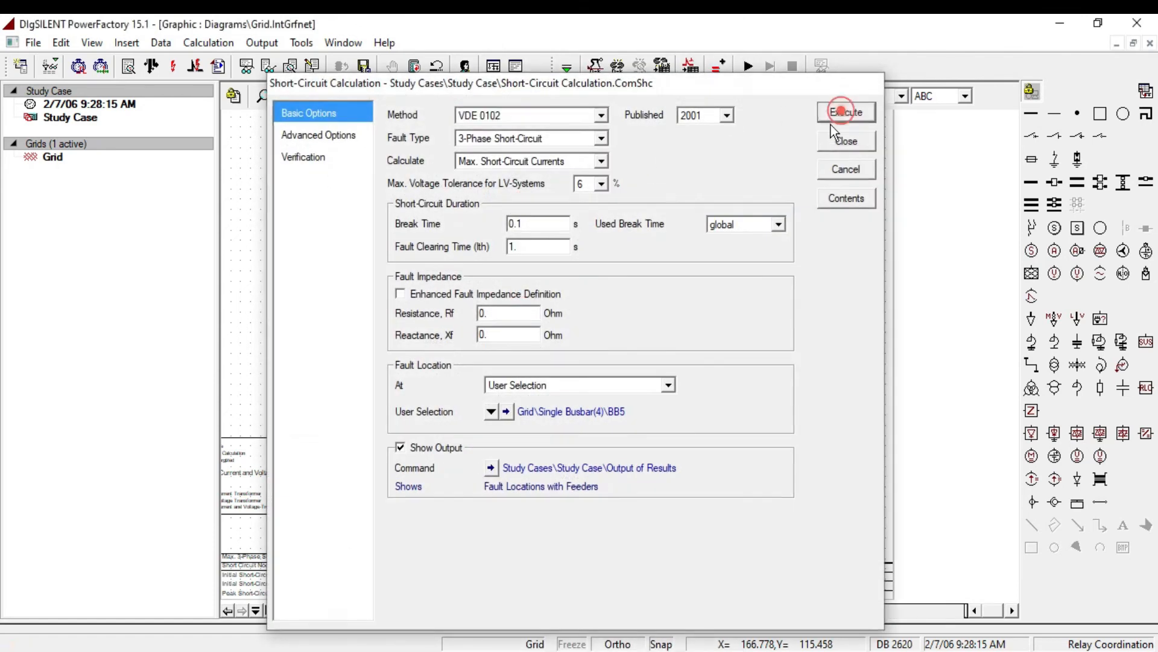
Step: Compare the fault clearing times on the time-overcurrent plot with the single-line diagram
{"action": "left_click", "coordinate": [422, 607]}
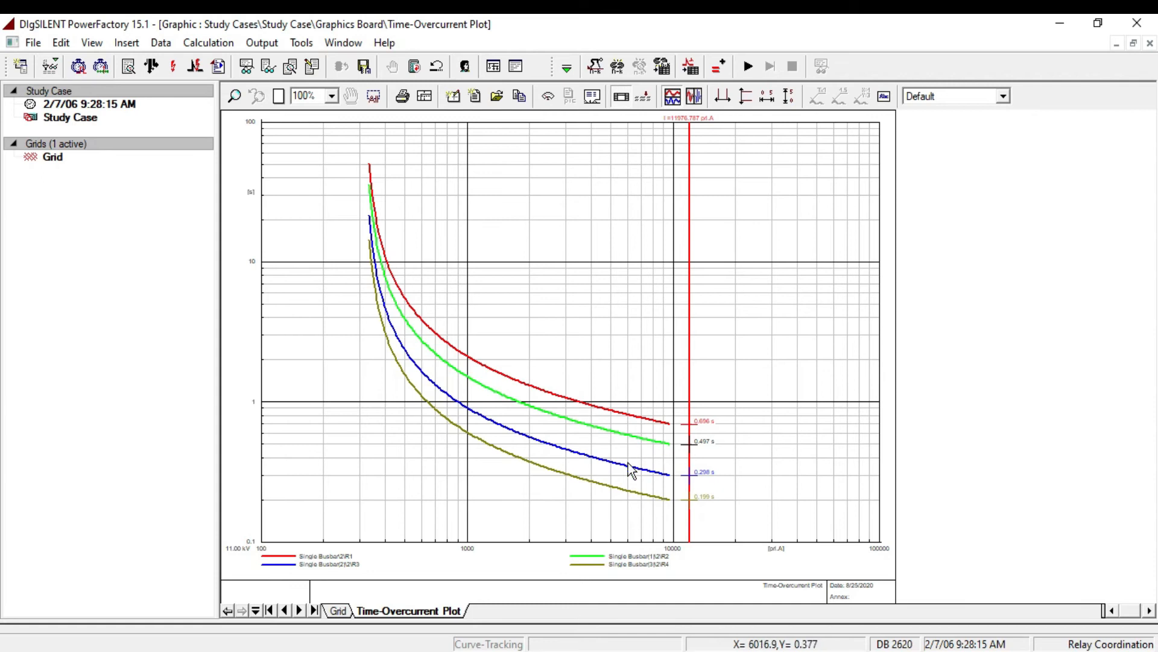
{"action": "left_click", "coordinate": [335, 611]}
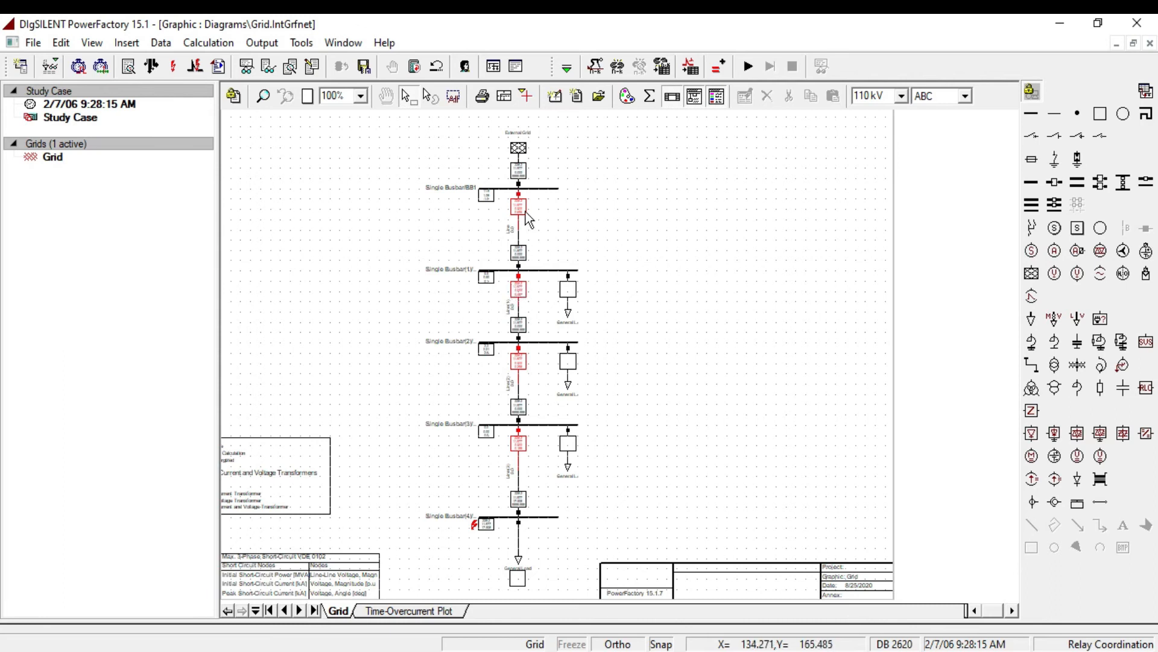
{"action": "left_click", "coordinate": [399, 611]}
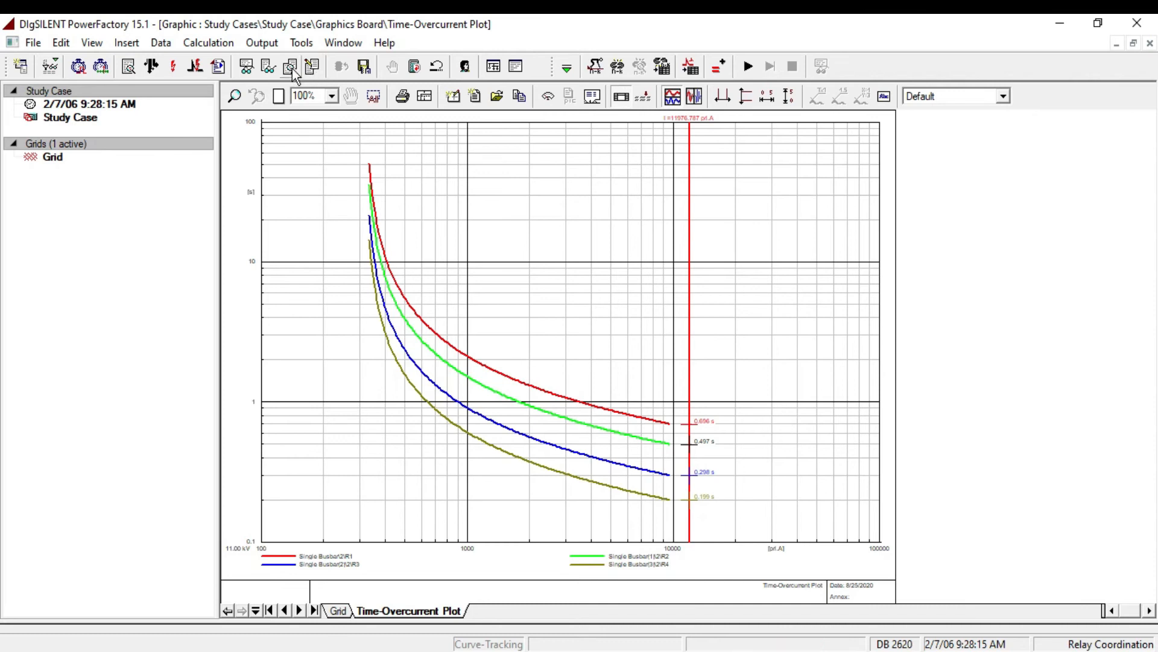
Step: Set the time-overcurrent plot options to display currents and grading margins automatically, with a grading margin of 3.4 s
{"action": "double_click", "coordinate": [524, 292]}
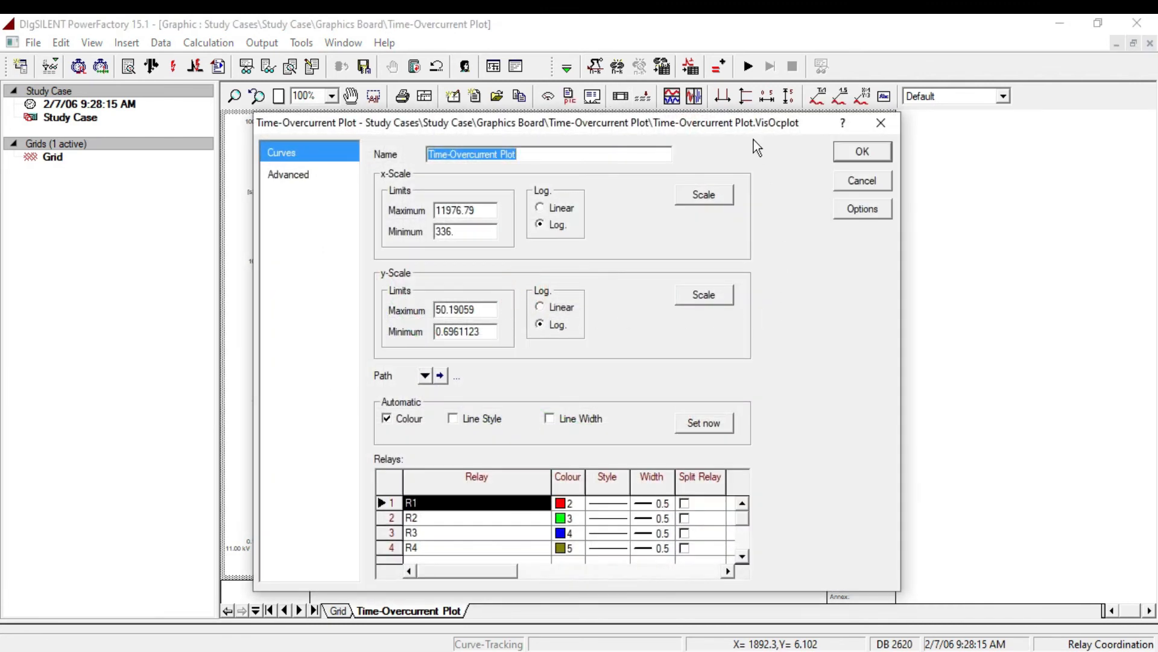
{"action": "left_click", "coordinate": [860, 210]}
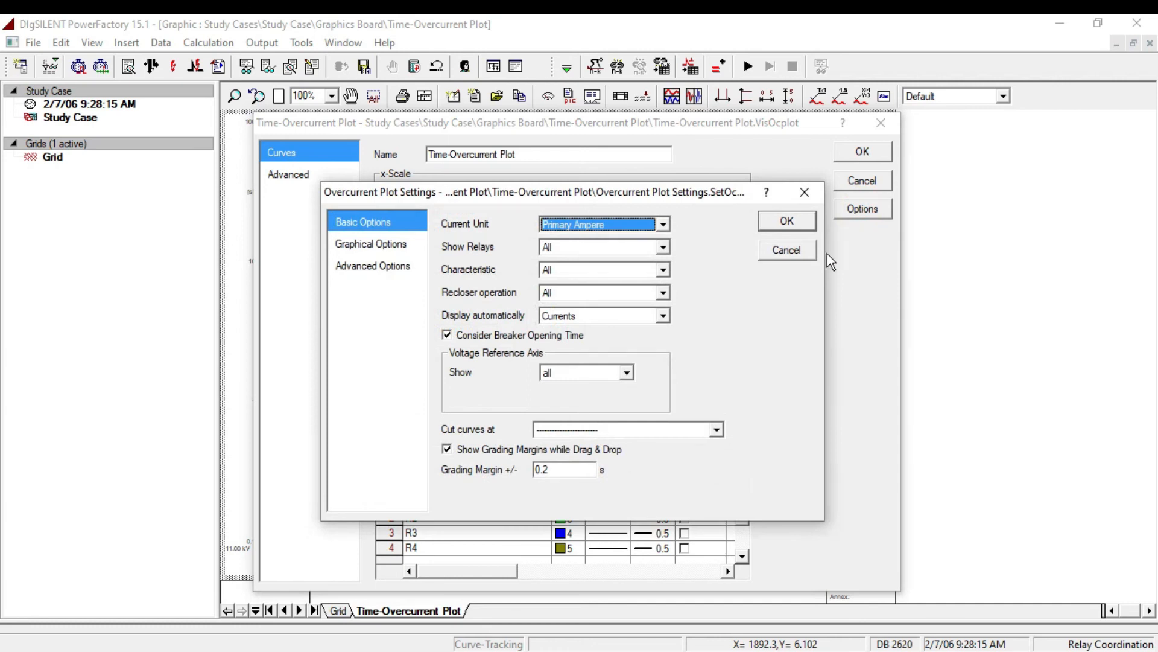
{"action": "left_click", "coordinate": [577, 471]}
{"action": "left_click_drag", "start_coordinate": [578, 471], "coordinate": [532, 472]}
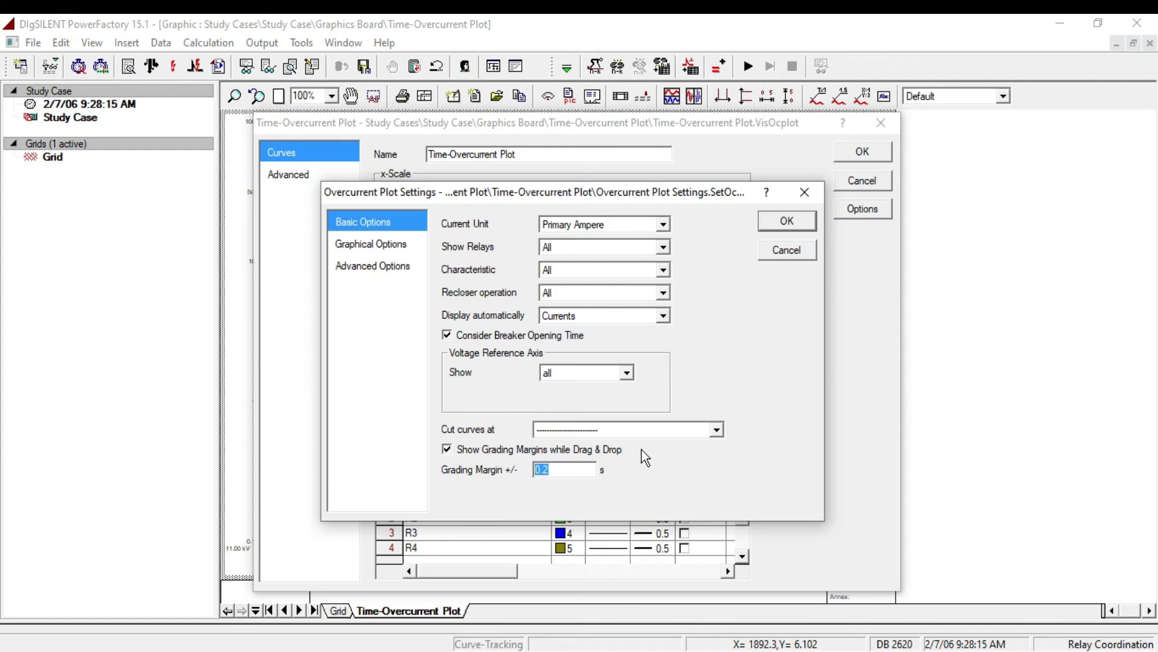
{"action": "type", "text": "34"}
{"action": "key", "text": "BackSpace"}
{"action": "type", "text": ".4"}
{"action": "left_click", "coordinate": [601, 321]}
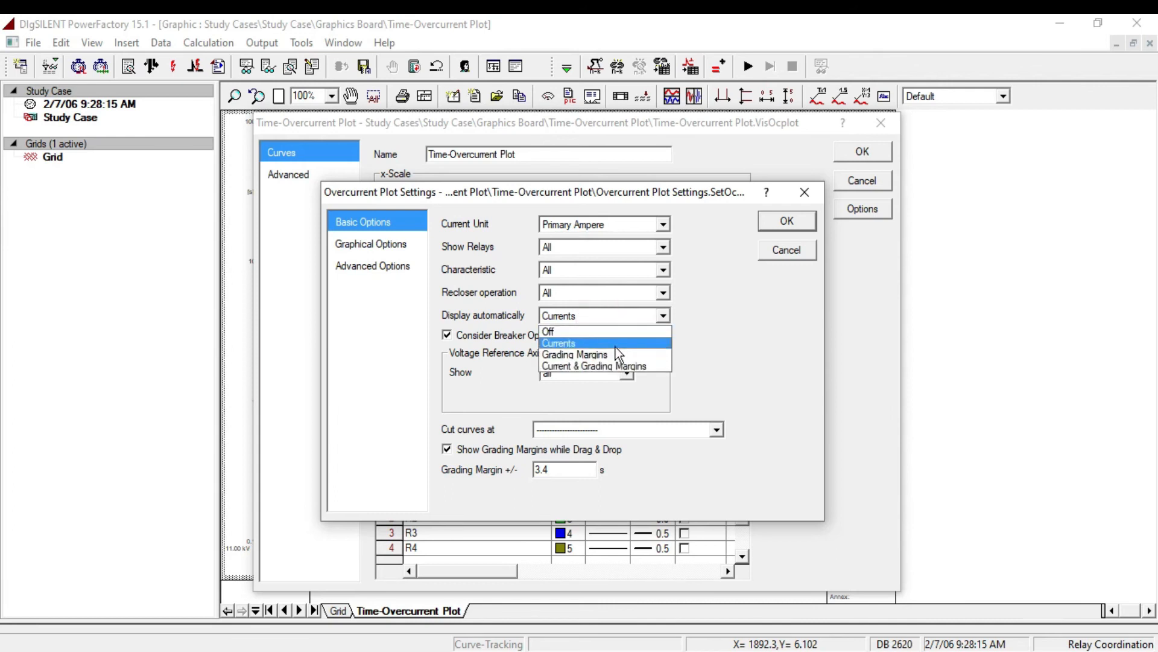
{"action": "left_click", "coordinate": [622, 366]}
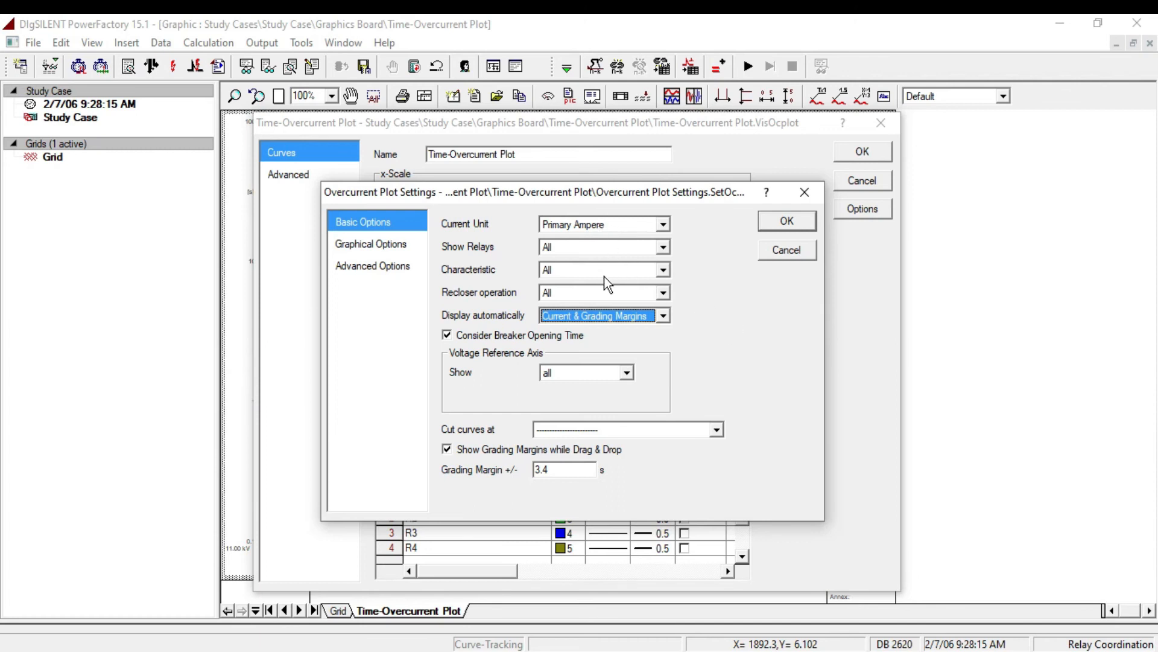
{"action": "left_click", "coordinate": [789, 222]}
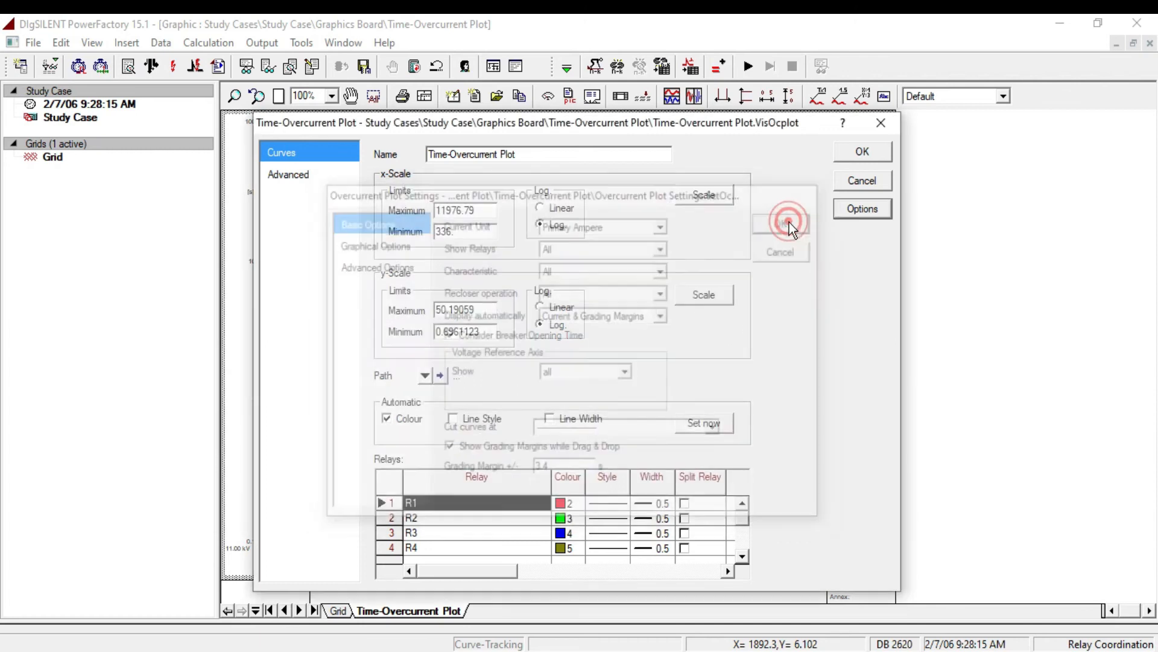
{"action": "left_click", "coordinate": [867, 152]}
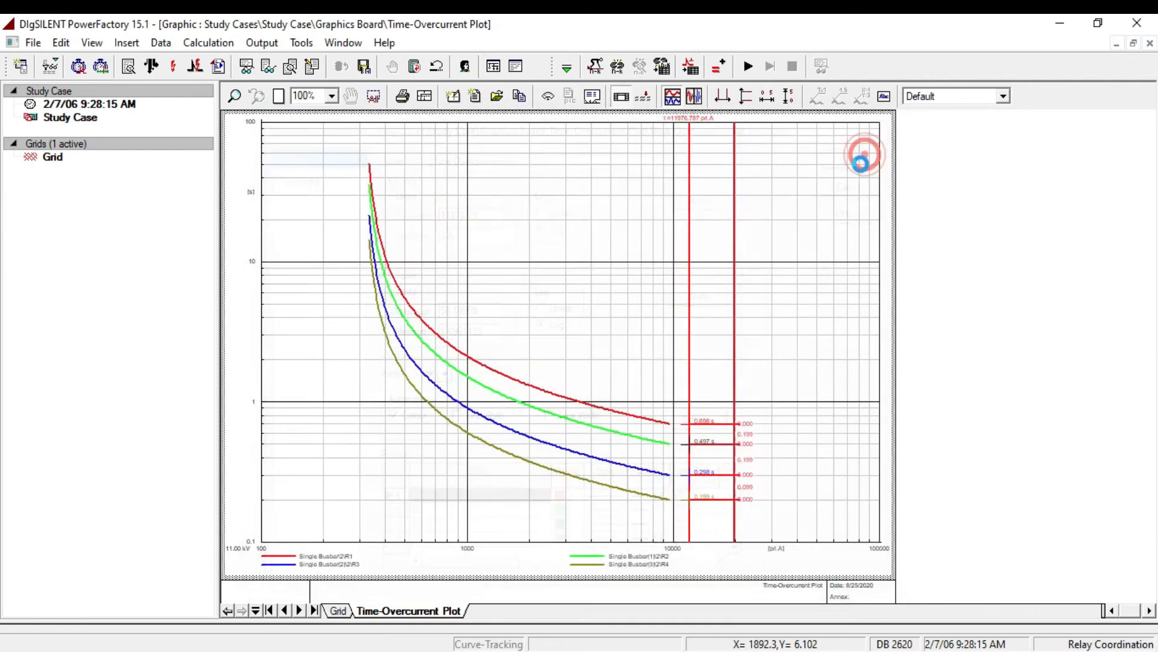
Step: Rerun the short-circuit calculation at Single Busbar(4)
{"action": "left_click", "coordinate": [347, 610]}
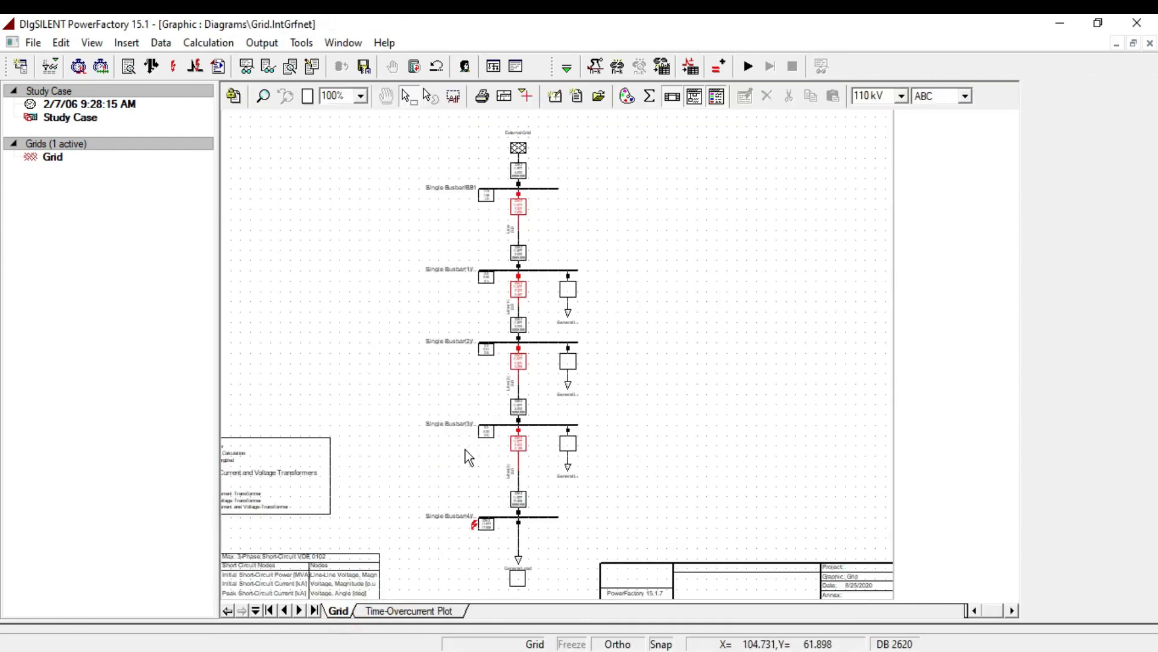
{"action": "right_click", "coordinate": [496, 524]}
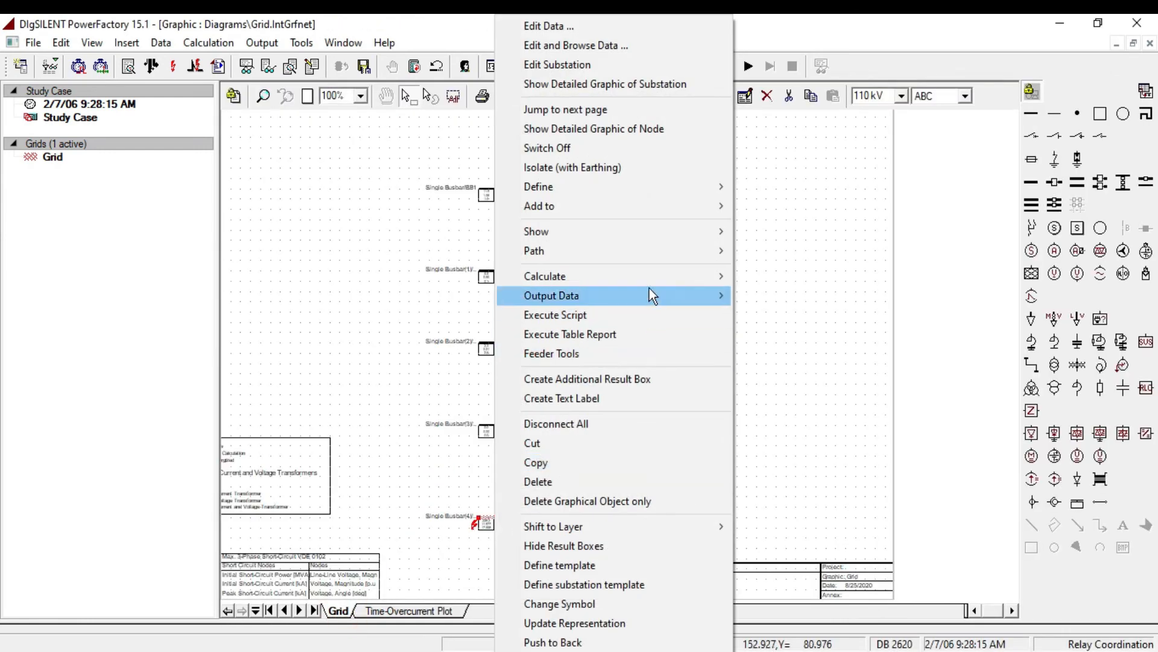
{"action": "mouse_move", "coordinate": [711, 277]}
{"action": "left_click", "coordinate": [783, 277]}
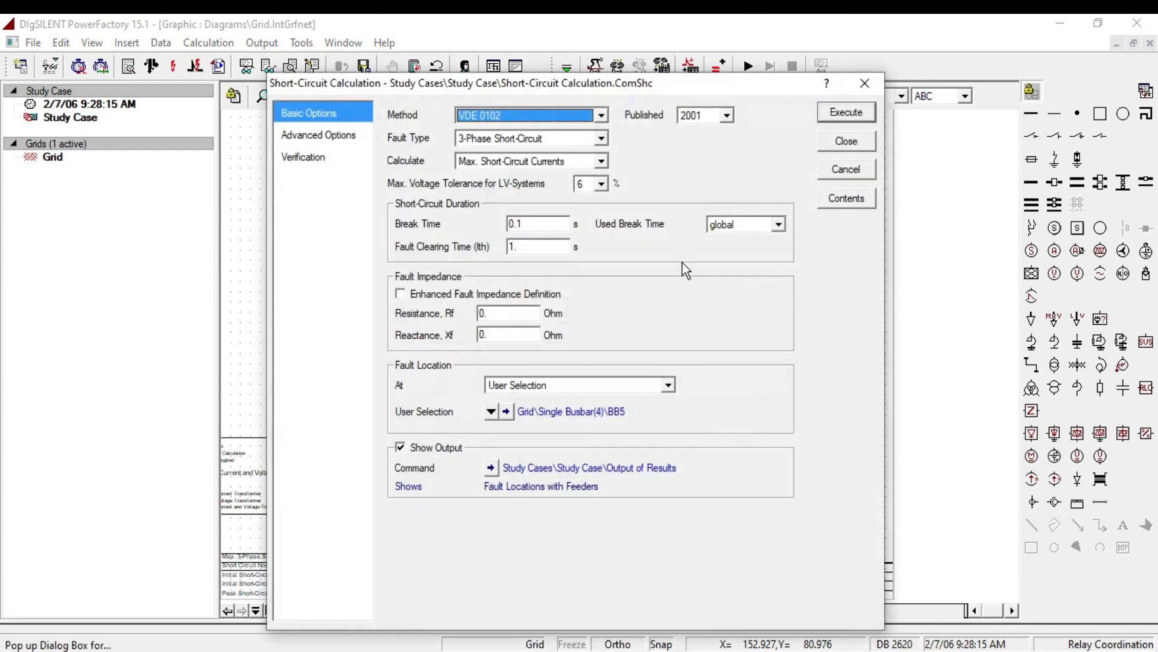
{"action": "left_click", "coordinate": [849, 113]}
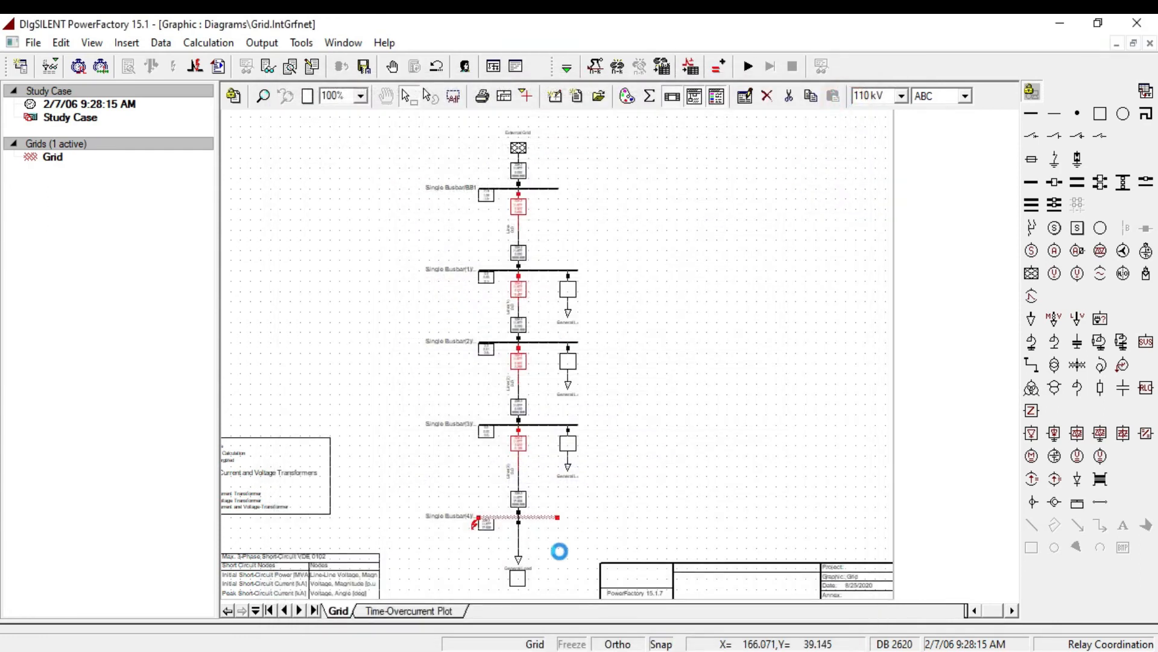
Step: Zoom in on the trip times and grading margins beside the relay curves on the time-overcurrent plot, then restore the full view
{"action": "left_click", "coordinate": [423, 610]}
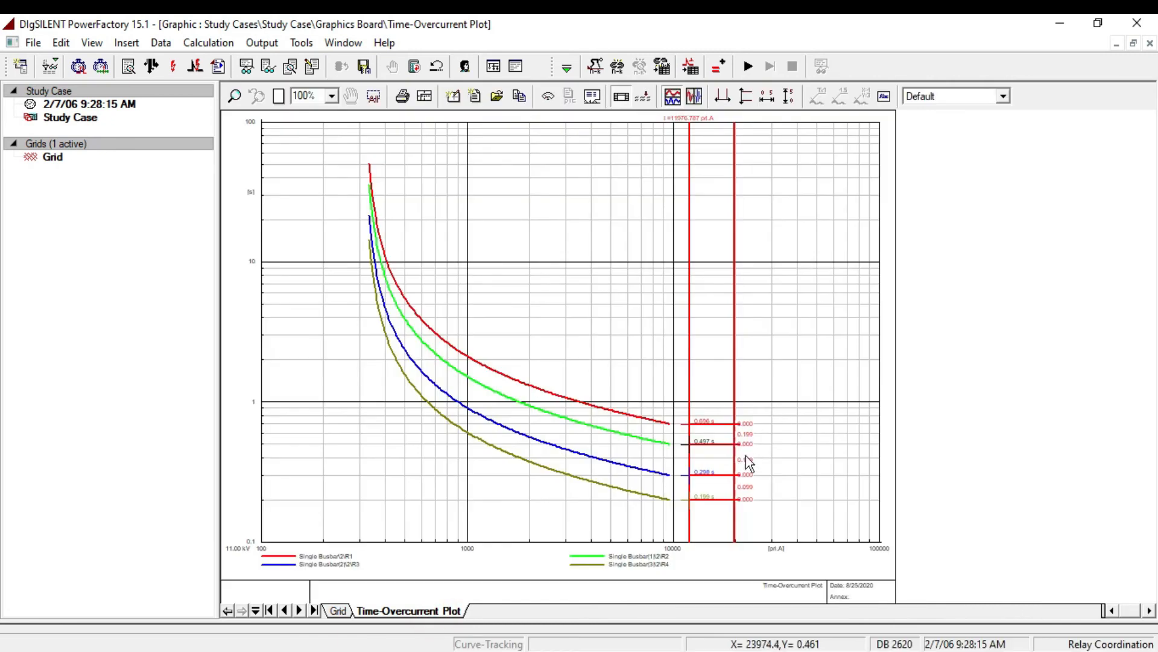
{"action": "left_click", "coordinate": [234, 97]}
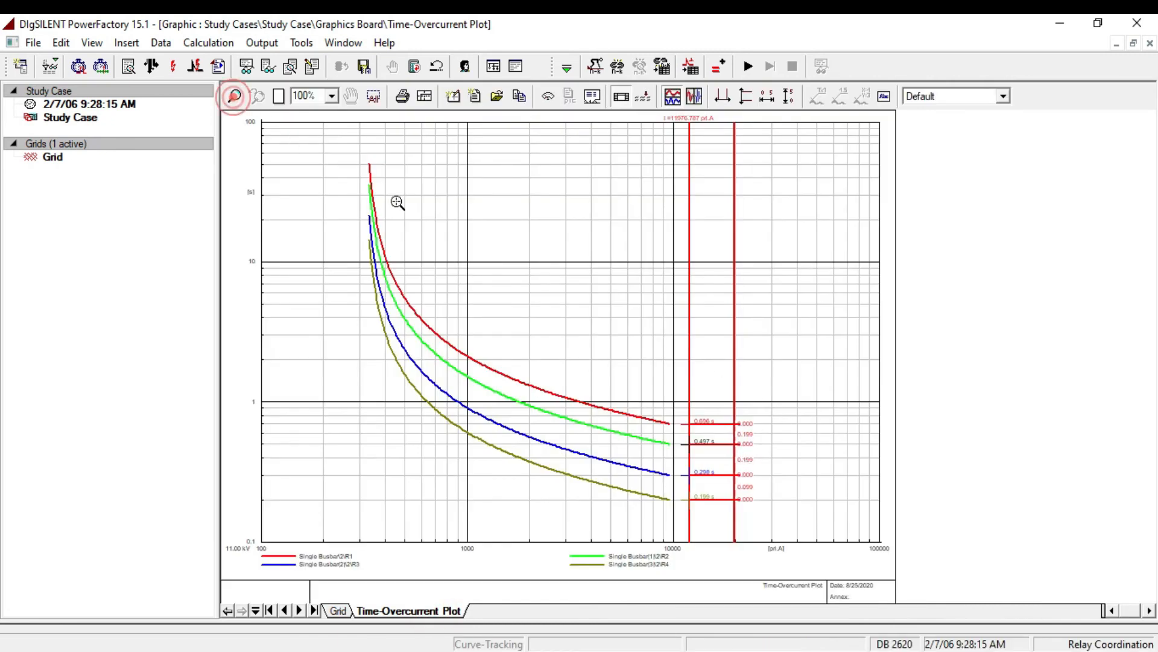
{"action": "mouse_move", "coordinate": [637, 368]}
{"action": "left_mouse_down"}
{"action": "mouse_move", "coordinate": [796, 490]}
{"action": "mouse_move", "coordinate": [805, 535]}
{"action": "left_mouse_up"}
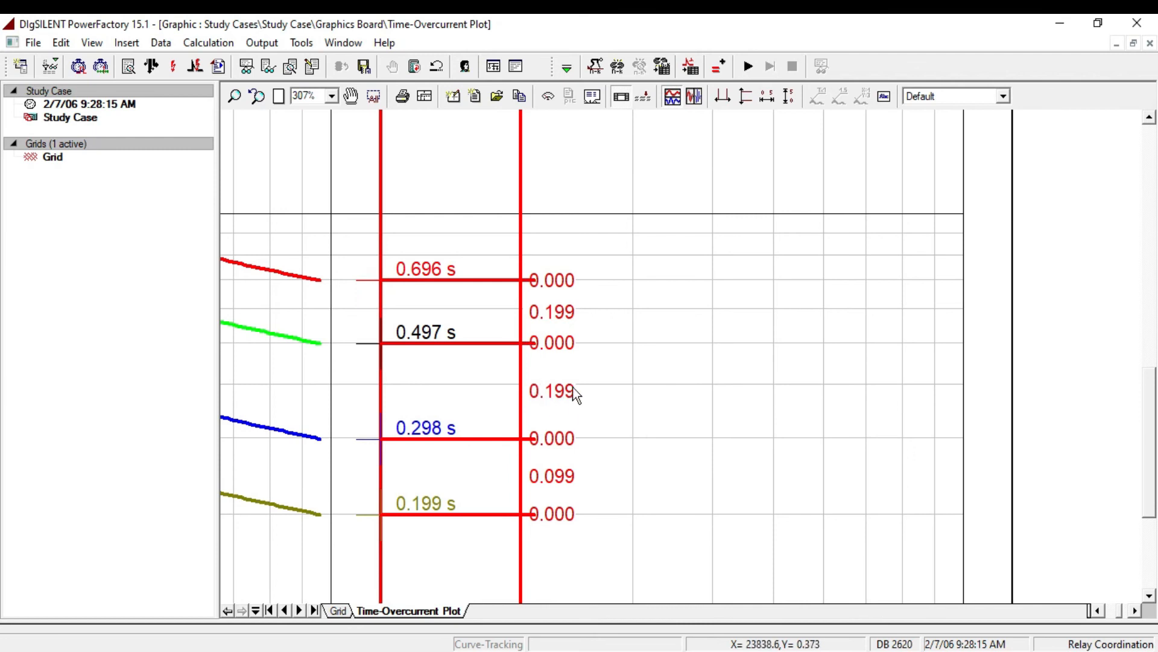
{"action": "left_click", "coordinate": [498, 342]}
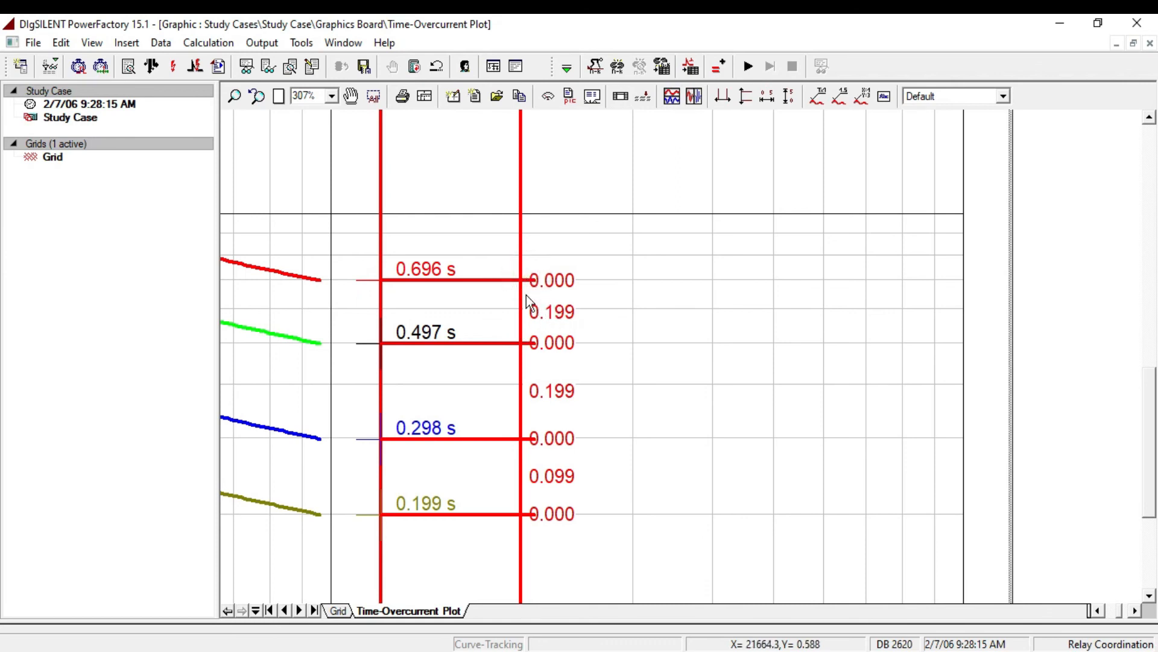
{"action": "left_click", "coordinate": [278, 98]}
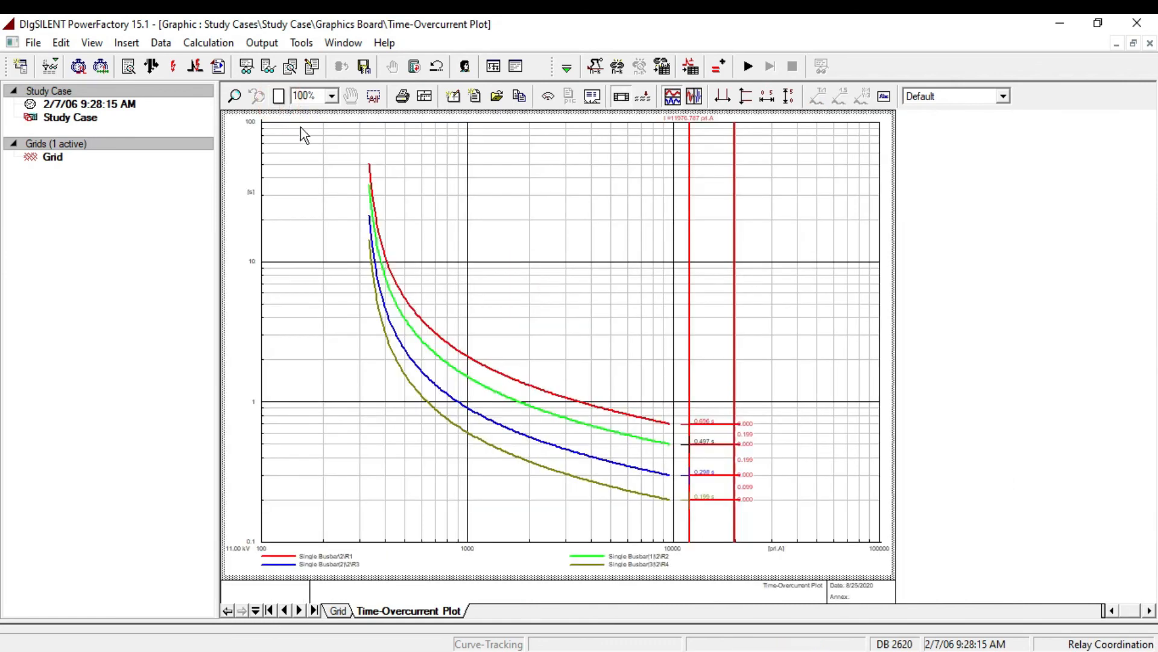
{"action": "left_click", "coordinate": [479, 458]}
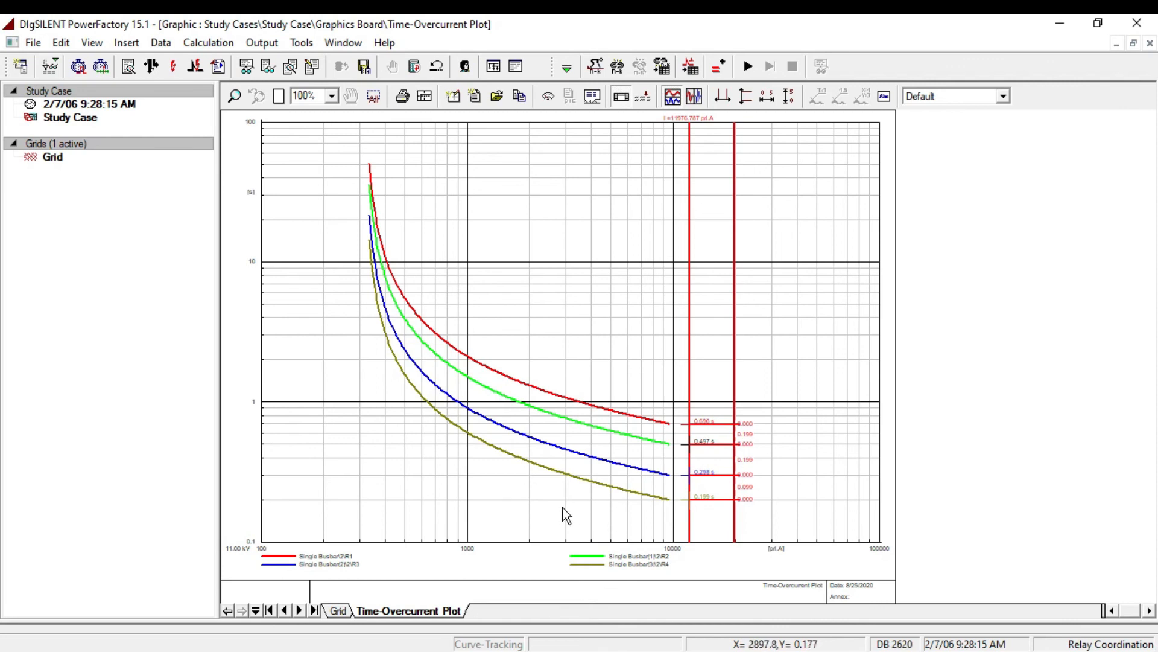
Step: Enable relay R1's I>>/t>> stage with a pickup current of 10 p.u. and a time setting of 0.4 s
{"action": "left_click", "coordinate": [338, 611]}
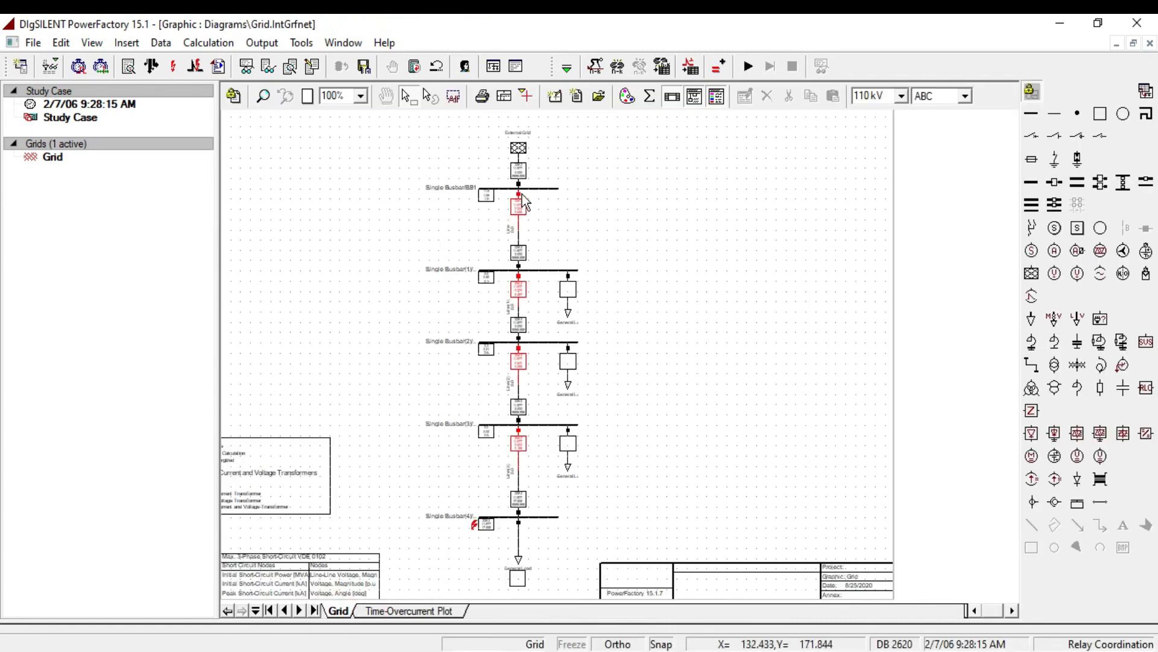
{"action": "right_click", "coordinate": [519, 195]}
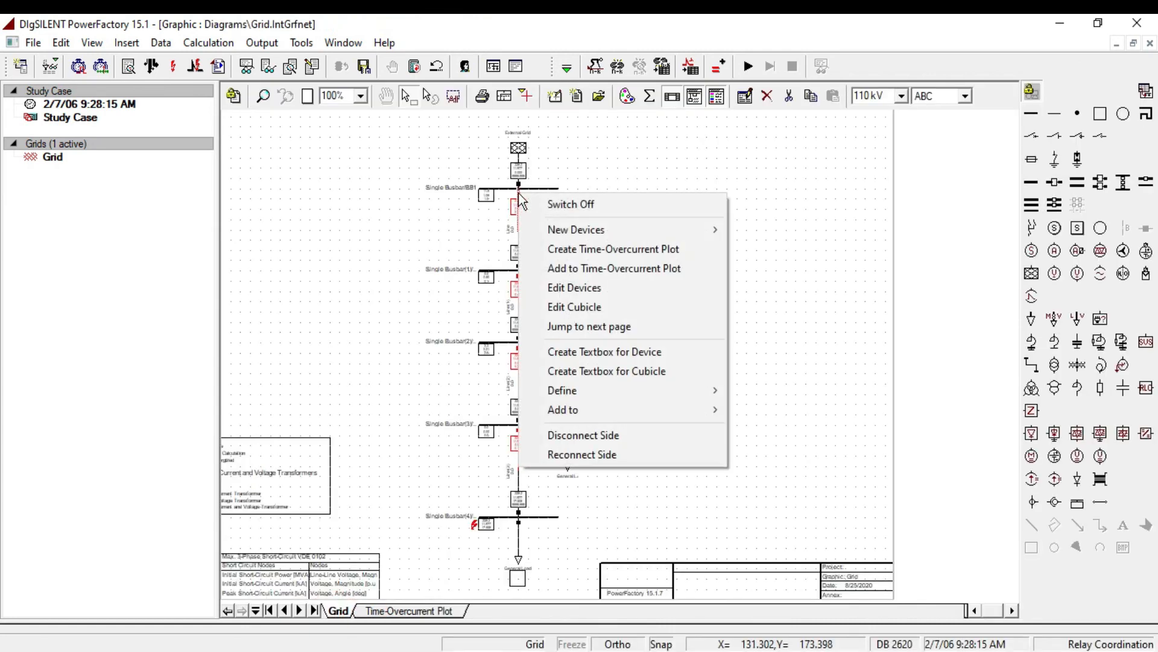
{"action": "left_click", "coordinate": [572, 288]}
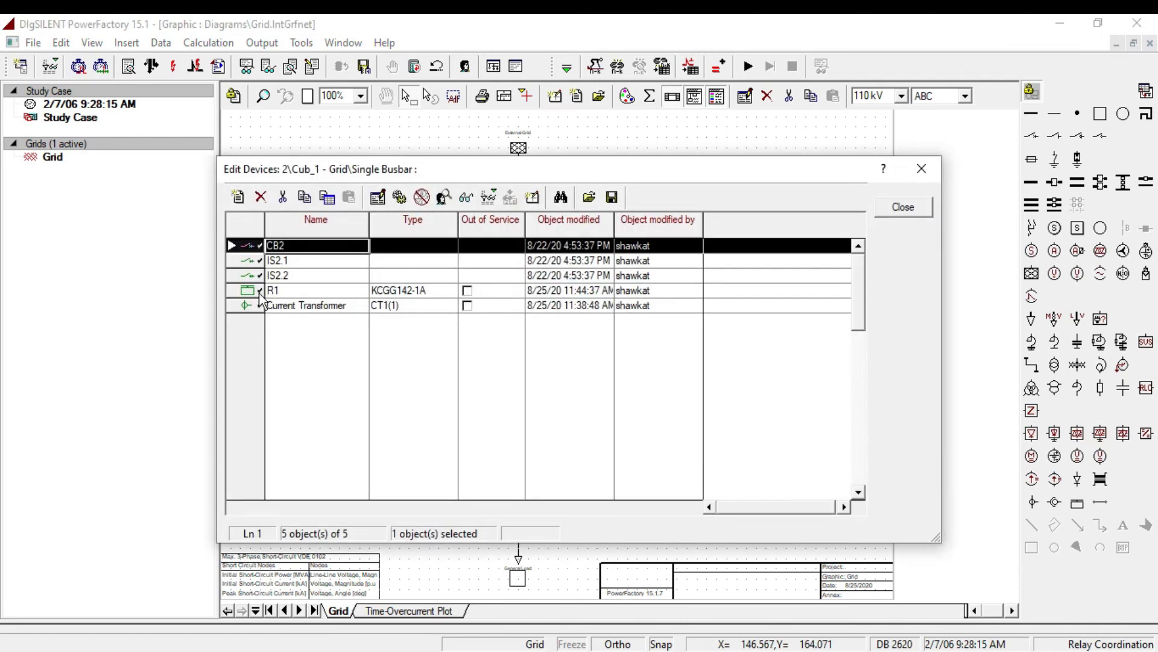
{"action": "double_click", "coordinate": [260, 293]}
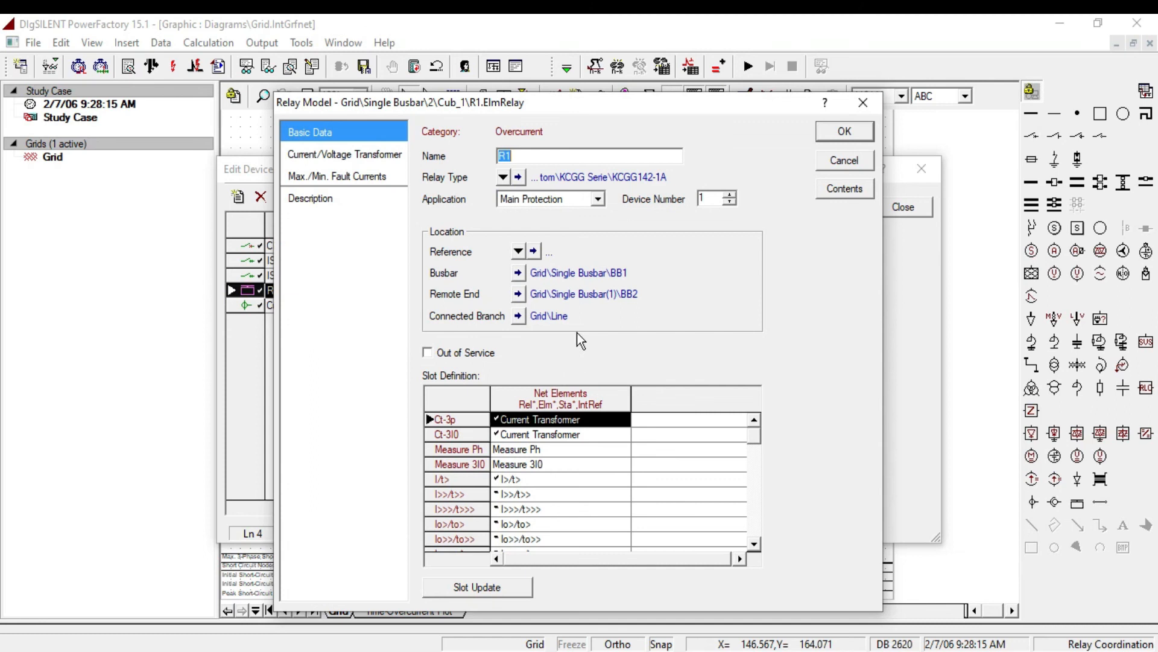
{"action": "left_click", "coordinate": [510, 496]}
{"action": "double_click", "coordinate": [505, 494]}
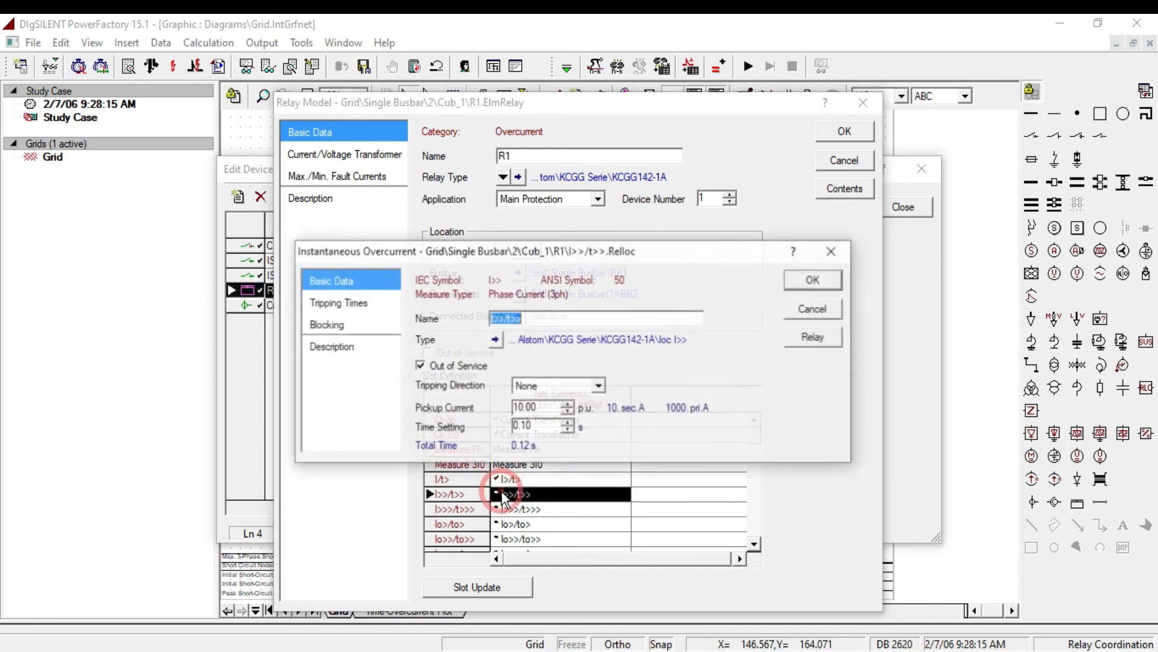
{"action": "left_click", "coordinate": [426, 365]}
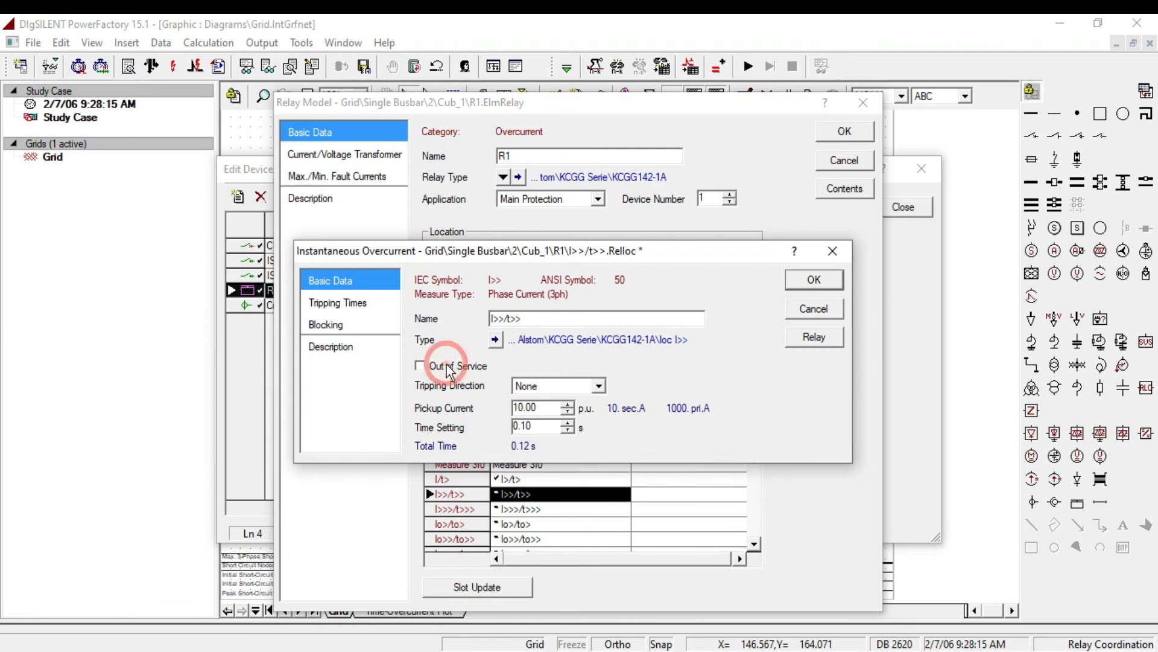
{"action": "double_click", "coordinate": [545, 408]}
{"action": "type", "text": "10"}
{"action": "double_click", "coordinate": [546, 427]}
{"action": "type", "text": "0.4"}
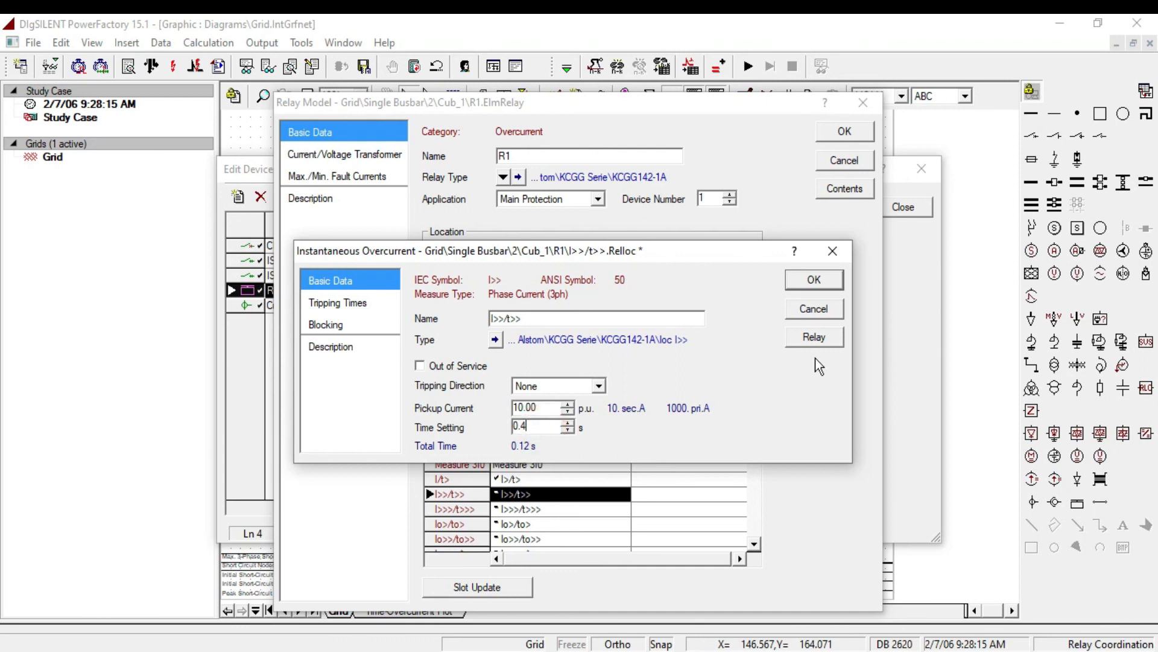
{"action": "left_click", "coordinate": [813, 280]}
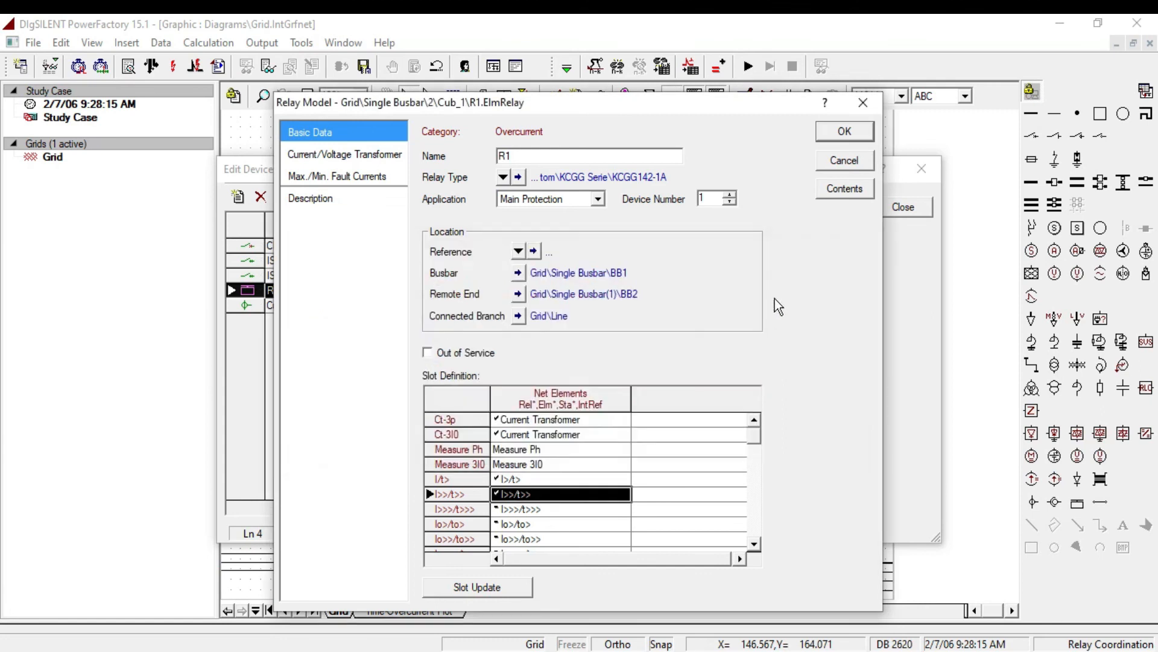
{"action": "left_click", "coordinate": [845, 131]}
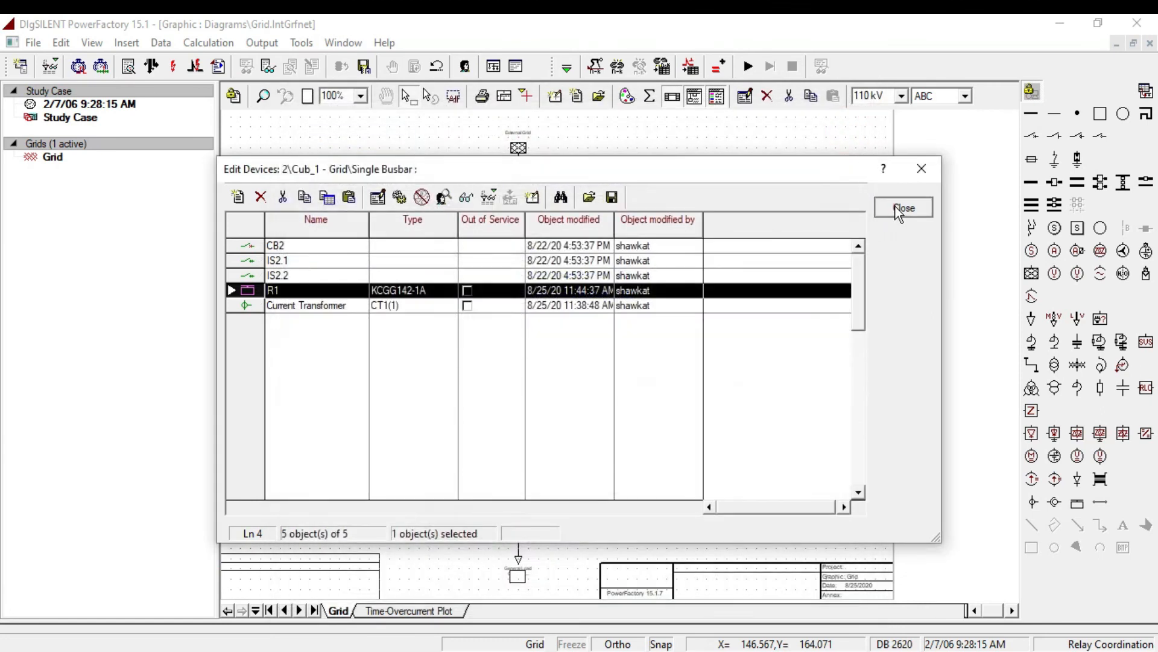
{"action": "left_click", "coordinate": [903, 207]}
Step: Review R1's modified curve on the time-overcurrent plot and switch the calculation toolbox to Protection
{"action": "left_click", "coordinate": [418, 611]}
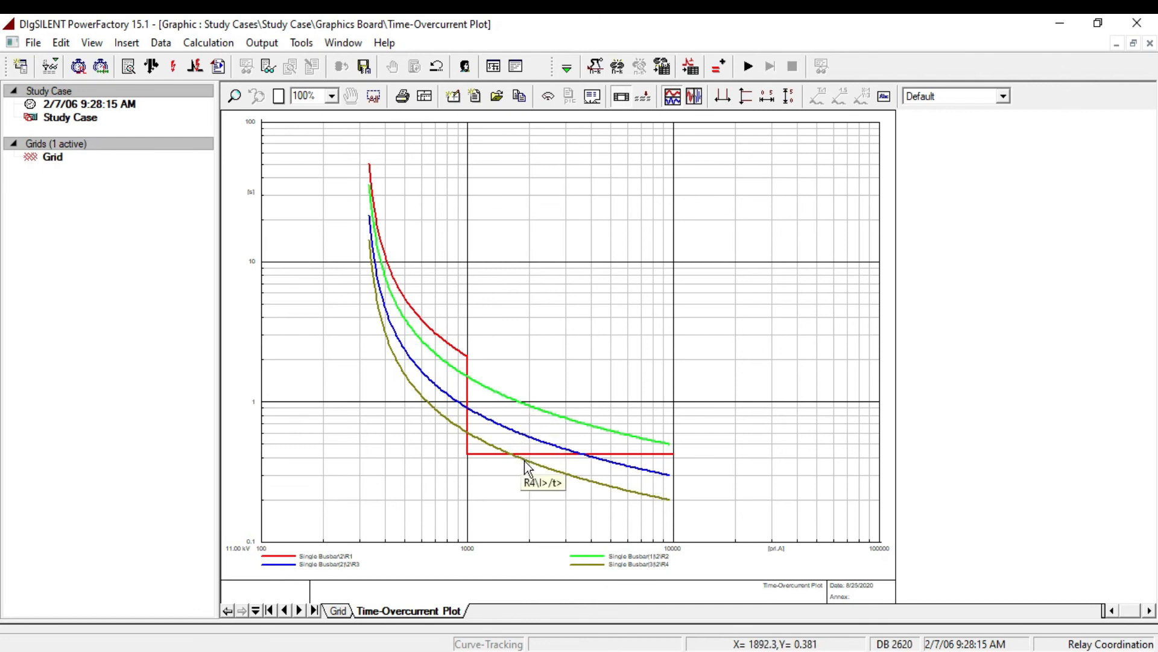
{"action": "left_click", "coordinate": [340, 611]}
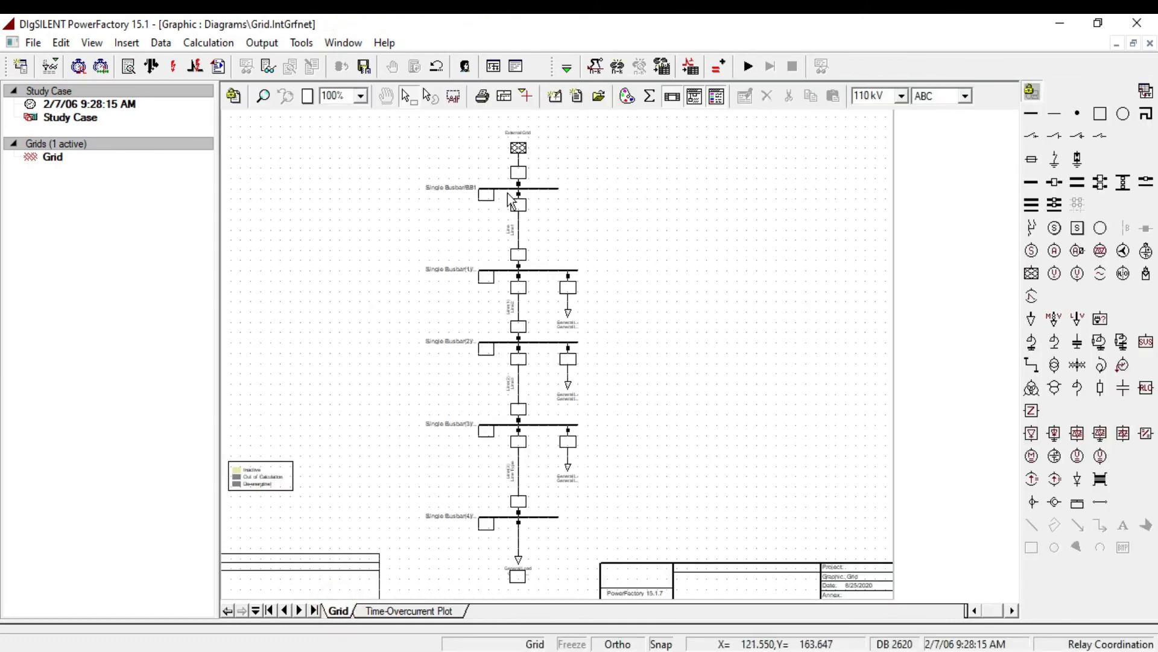
{"action": "left_click", "coordinate": [567, 69]}
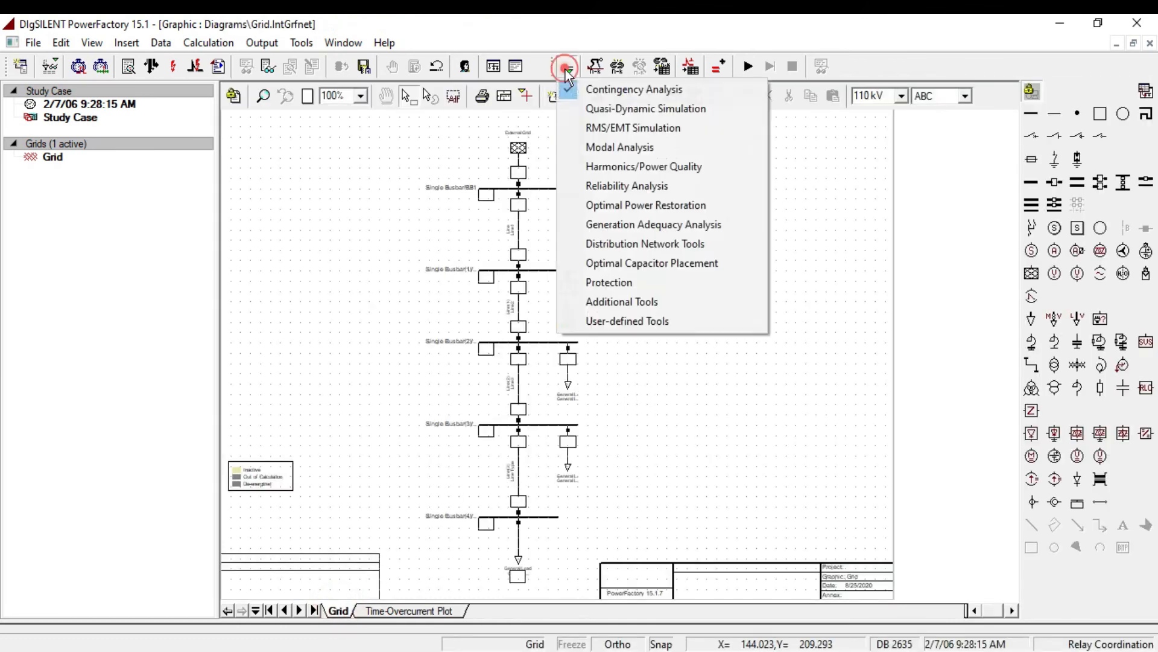
{"action": "left_click", "coordinate": [608, 283]}
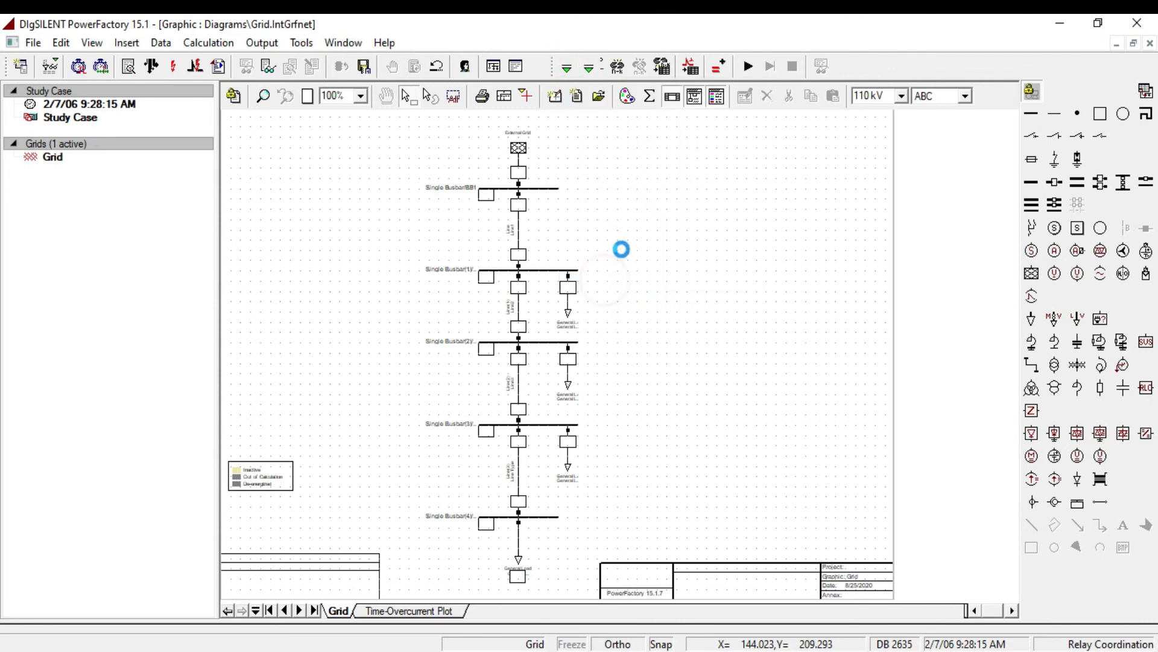
Step: Generate the protection settings report covering instrument transformers and overcurrent protection for all devices
{"action": "left_click", "coordinate": [598, 65]}
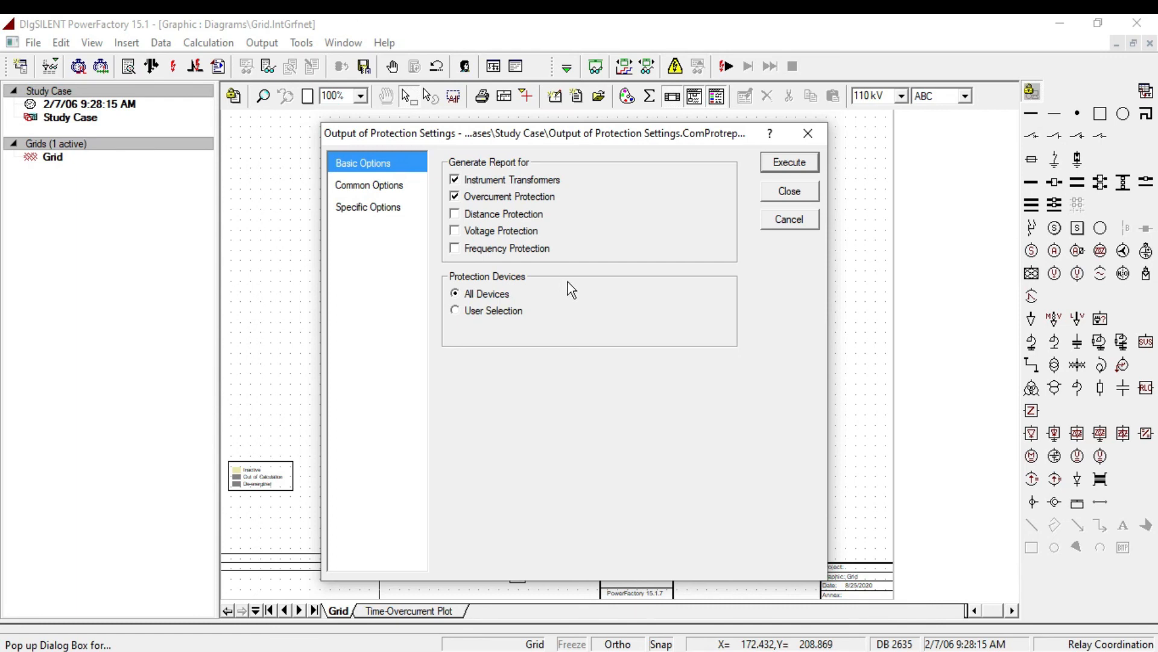
{"action": "left_click", "coordinate": [796, 164]}
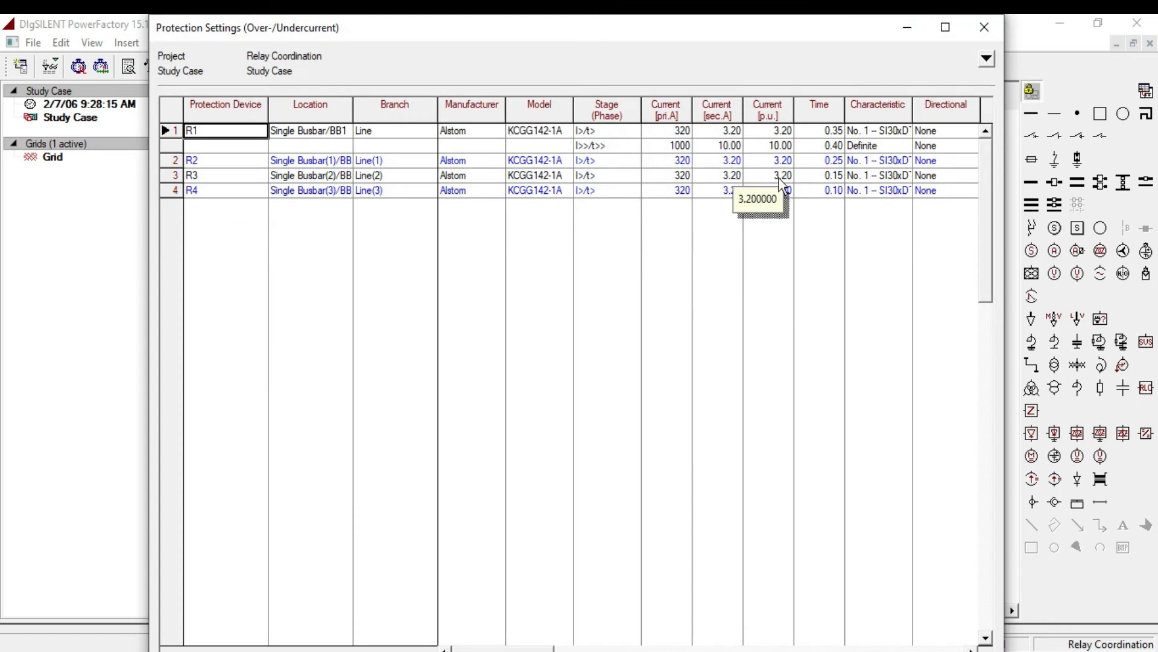
Step: Close the overcurrent and instrument transformer settings reports and return to the time-overcurrent plot
{"action": "left_click", "coordinate": [987, 58]}
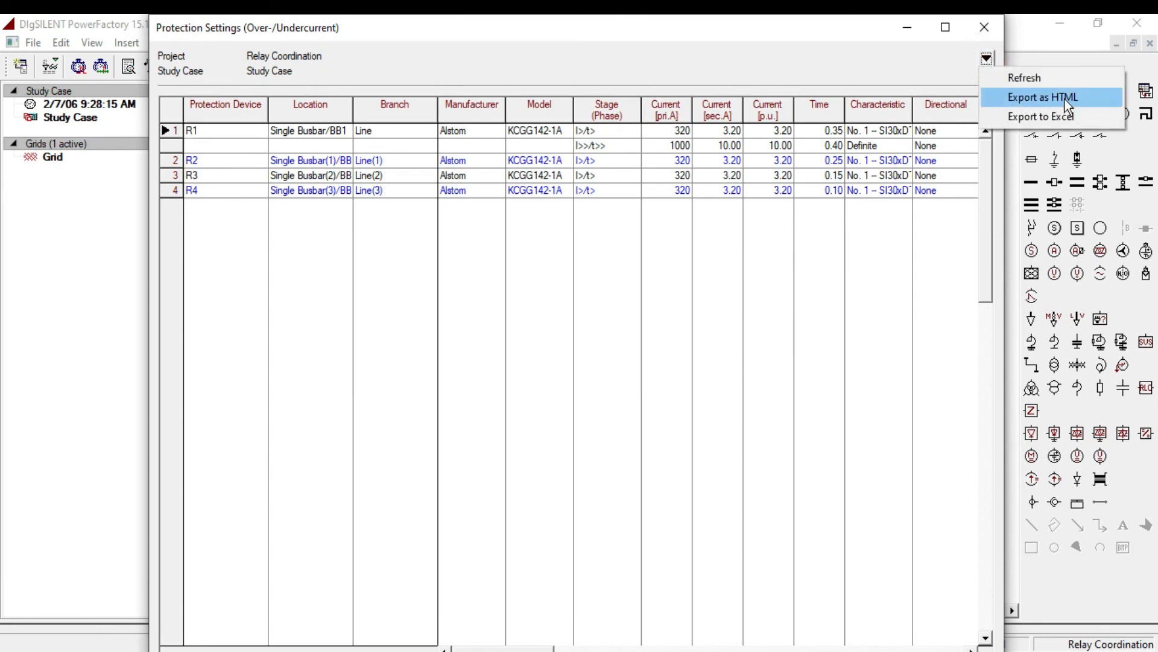
{"action": "left_click", "coordinate": [984, 25]}
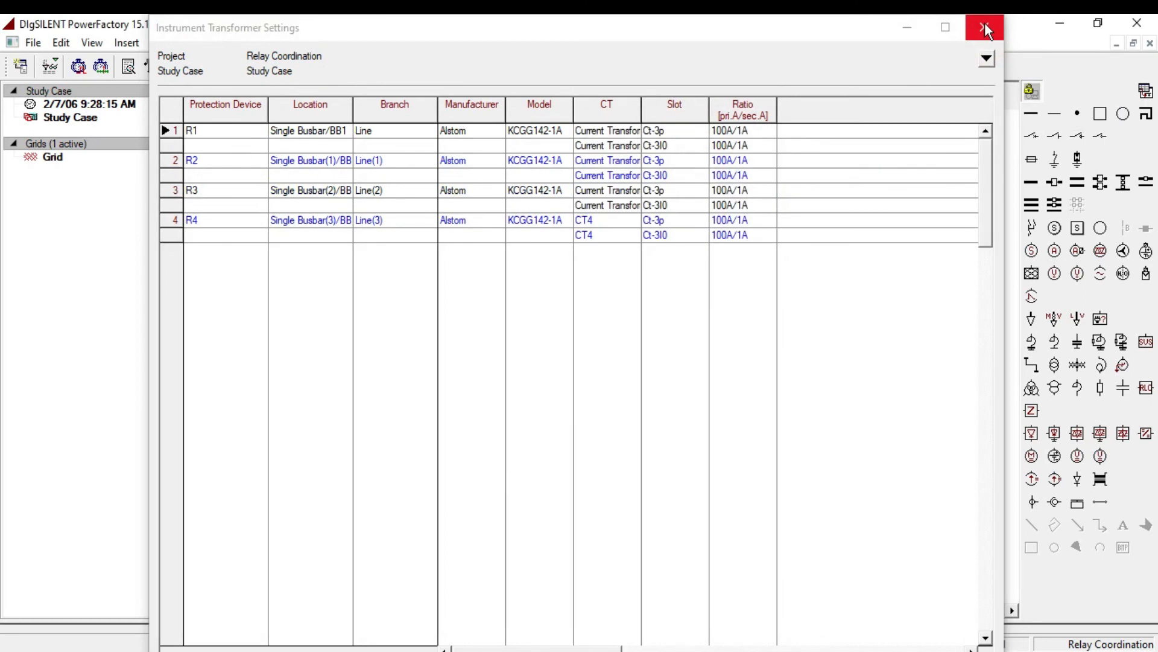
{"action": "left_click", "coordinate": [984, 26]}
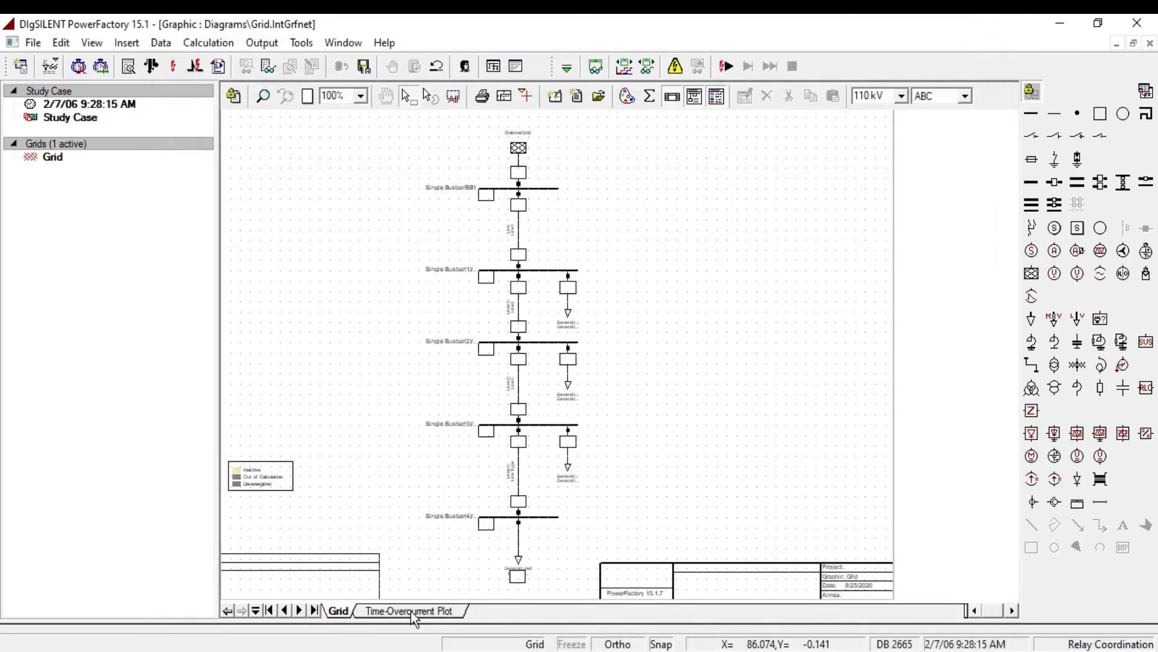
{"action": "left_click", "coordinate": [412, 611]}
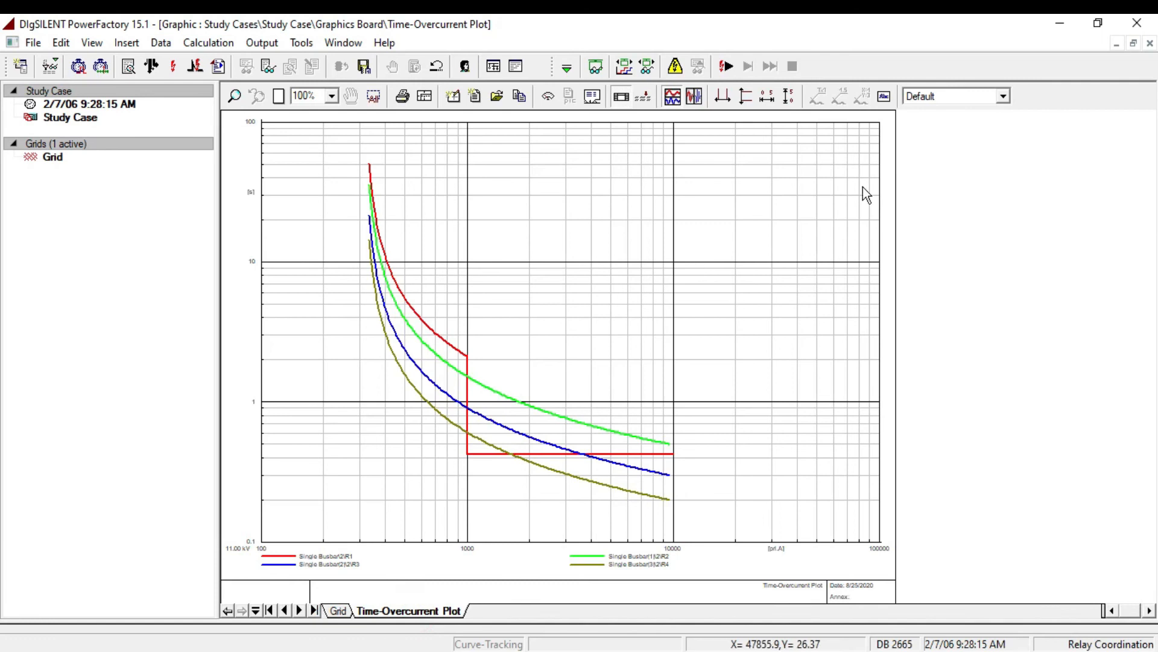